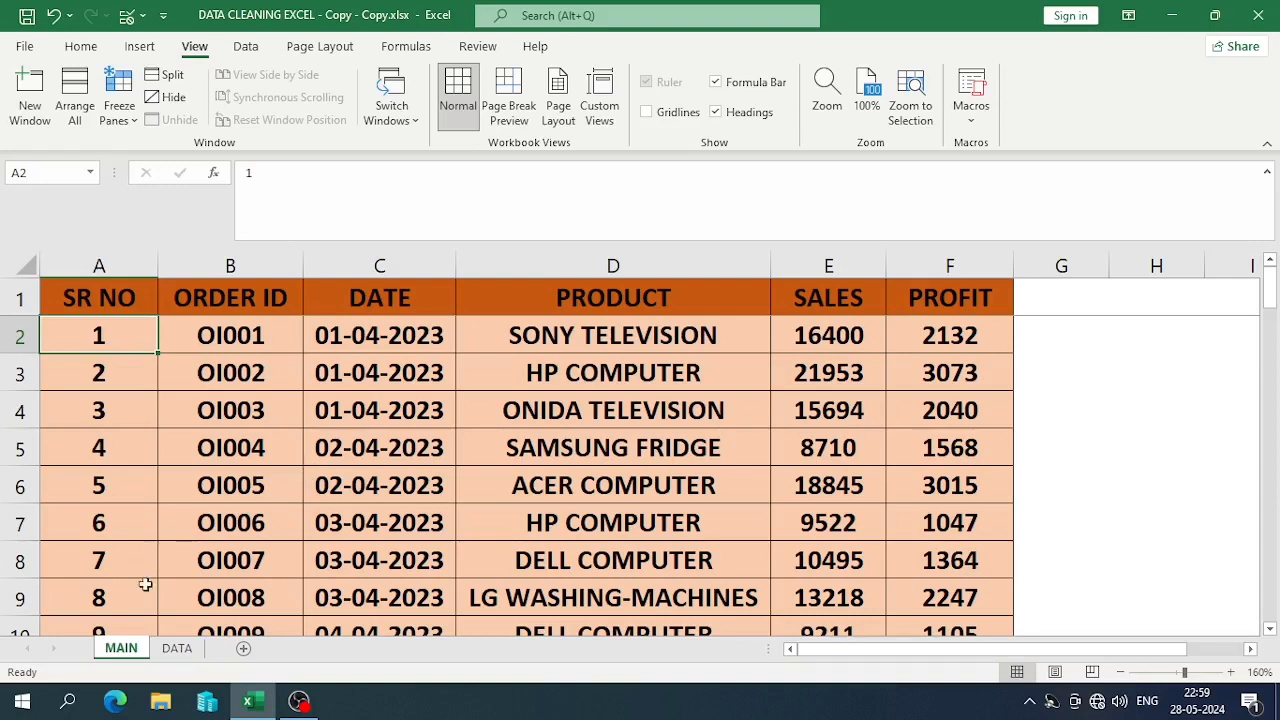
# Compare the order IDs on the DATA sheet with the matching orders and products on the MAIN sheet.
pyautogui.click(175, 648)
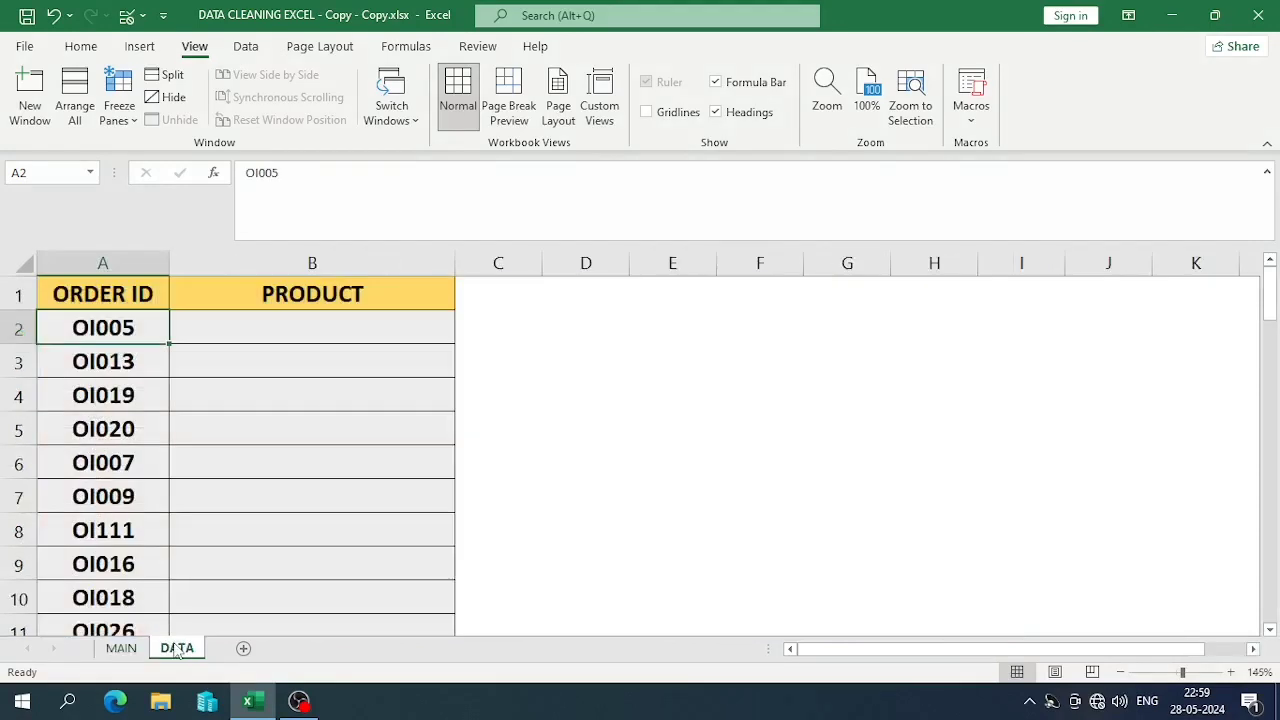
pyautogui.click(103, 263)
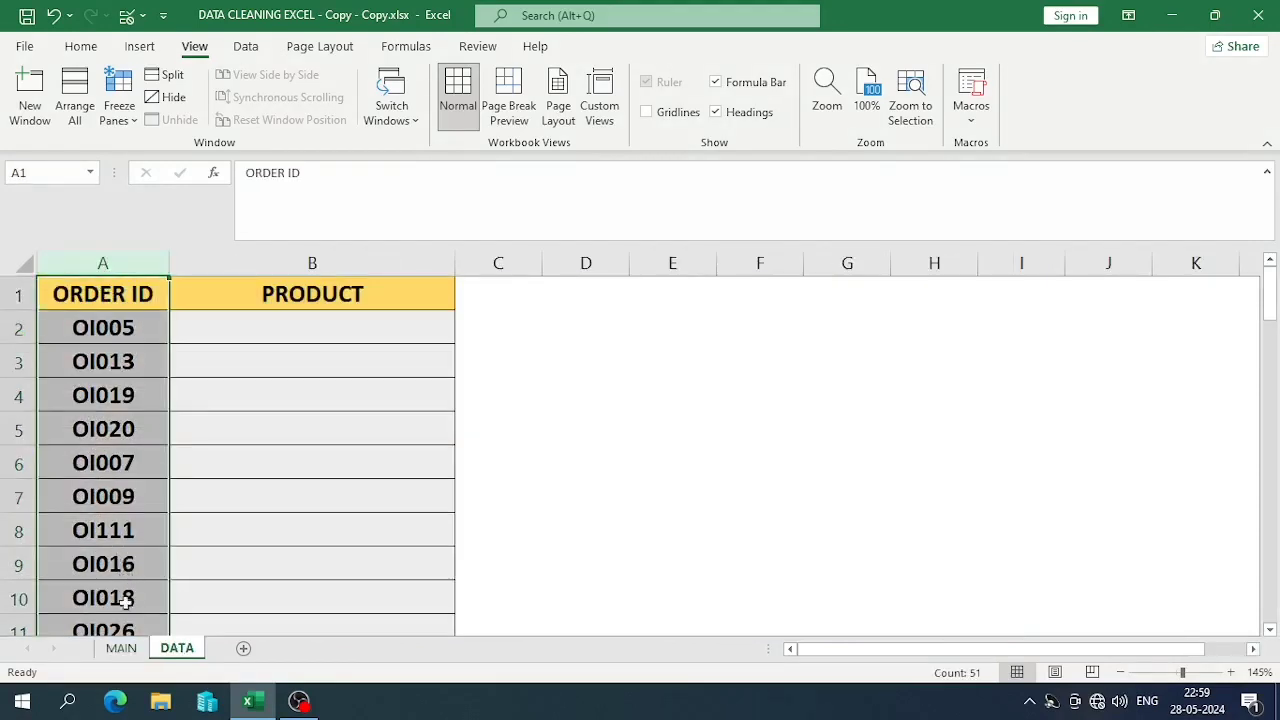
pyautogui.click(121, 648)
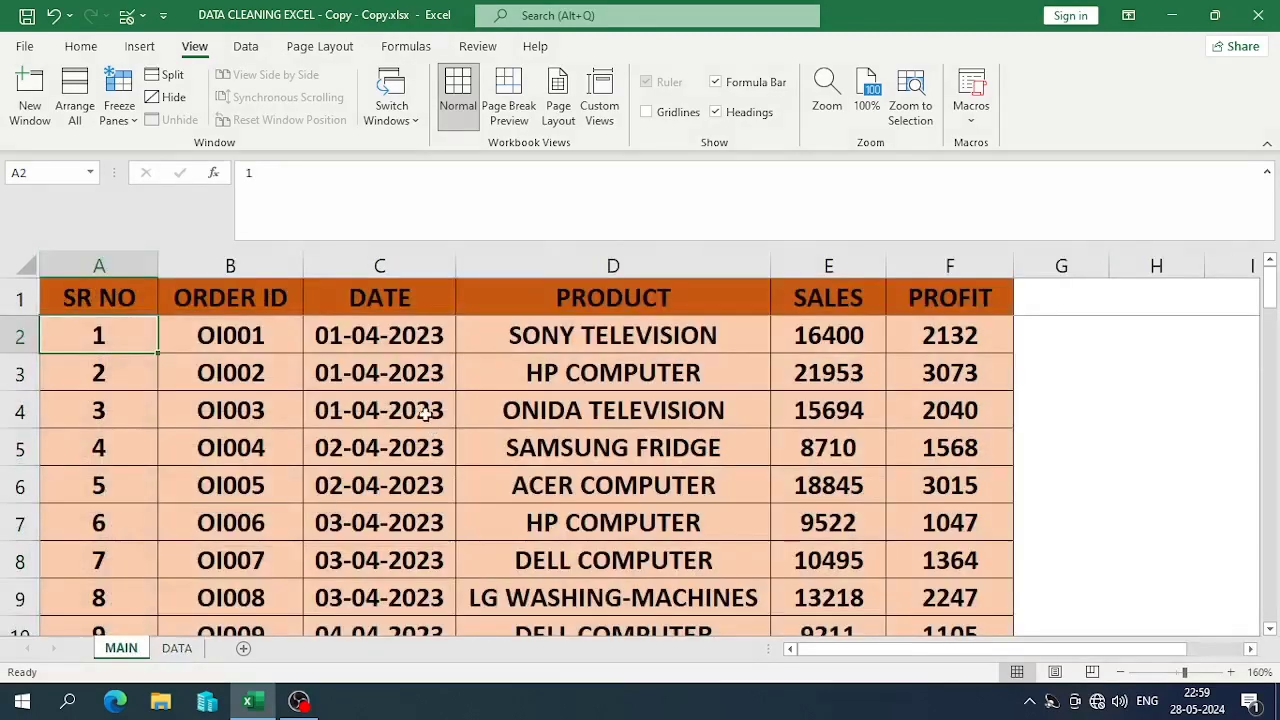
pyautogui.click(540, 334)
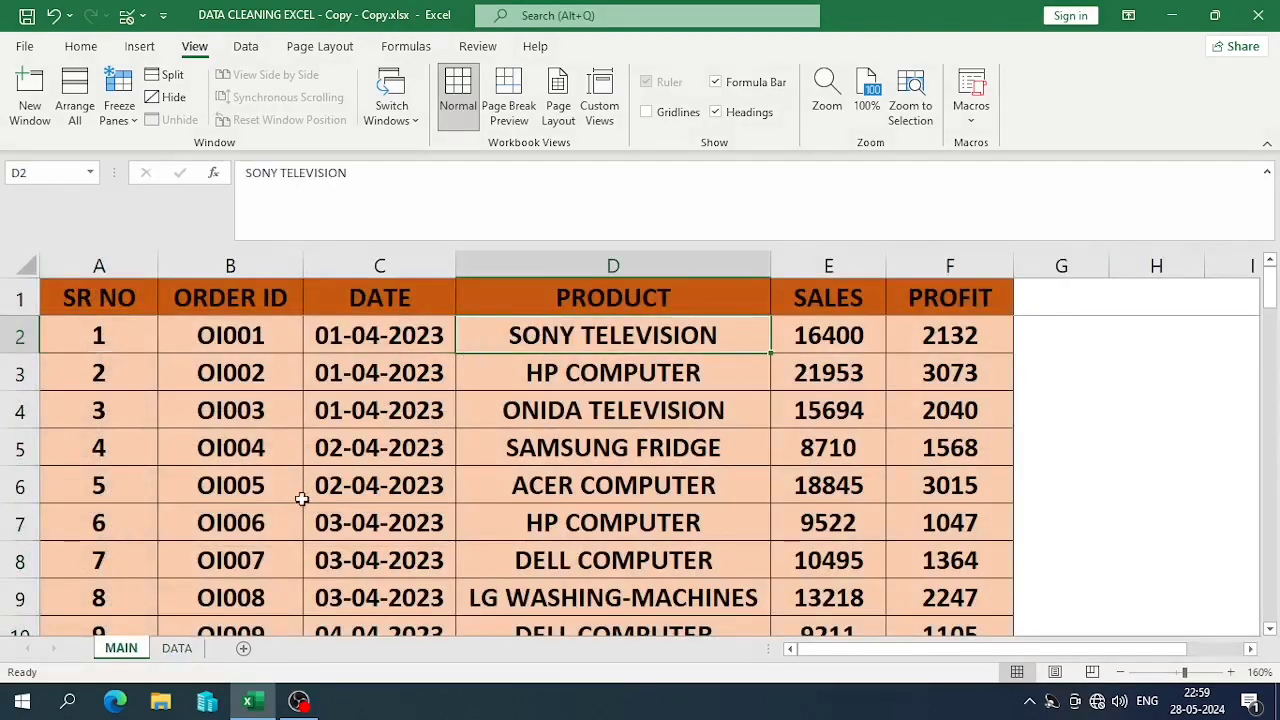
pyautogui.click(177, 648)
pyautogui.click(134, 333)
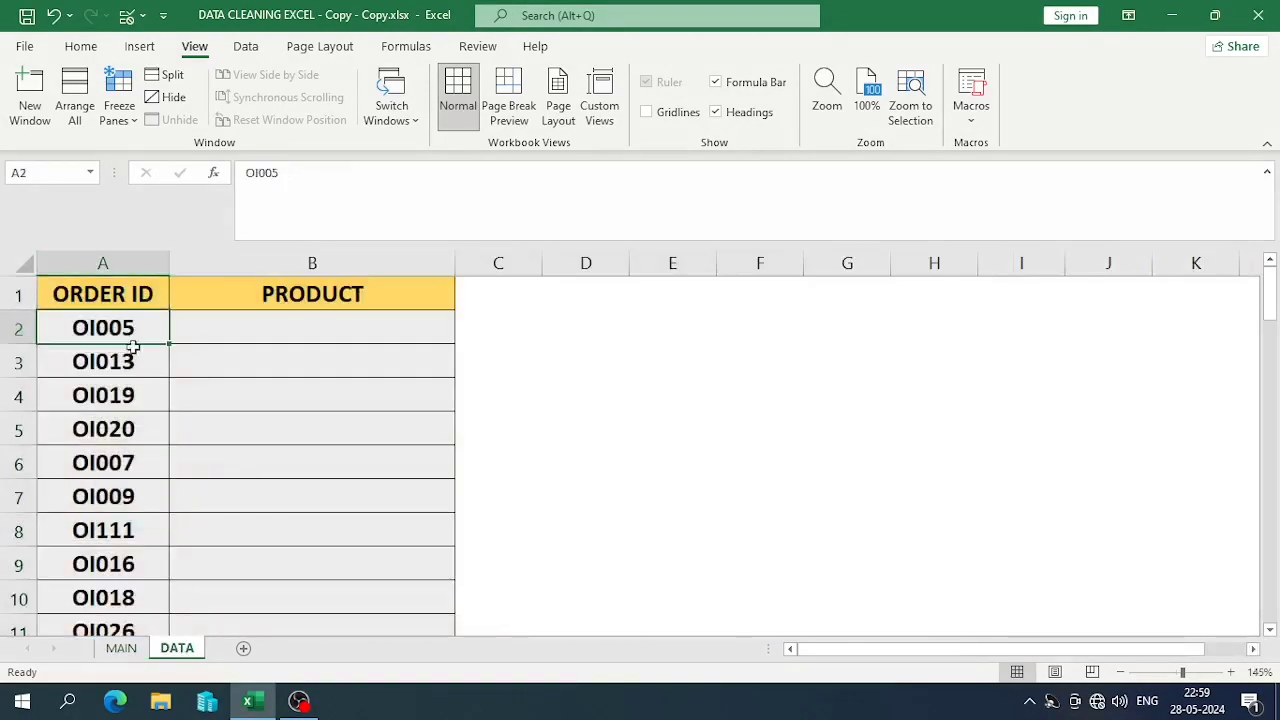
pyautogui.click(121, 648)
pyautogui.click(484, 487)
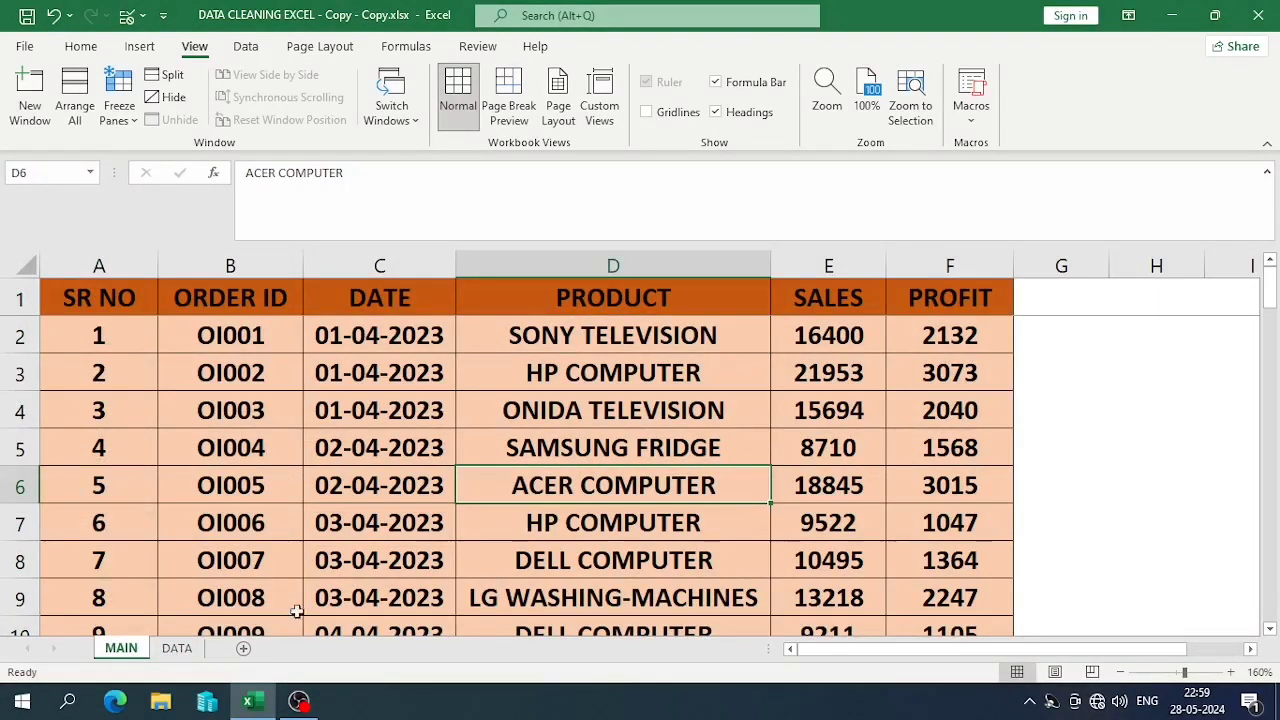
# Start a VLOOKUP formula in cell B2 of the DATA sheet with A2 as the lookup value.
pyautogui.click(177, 649)
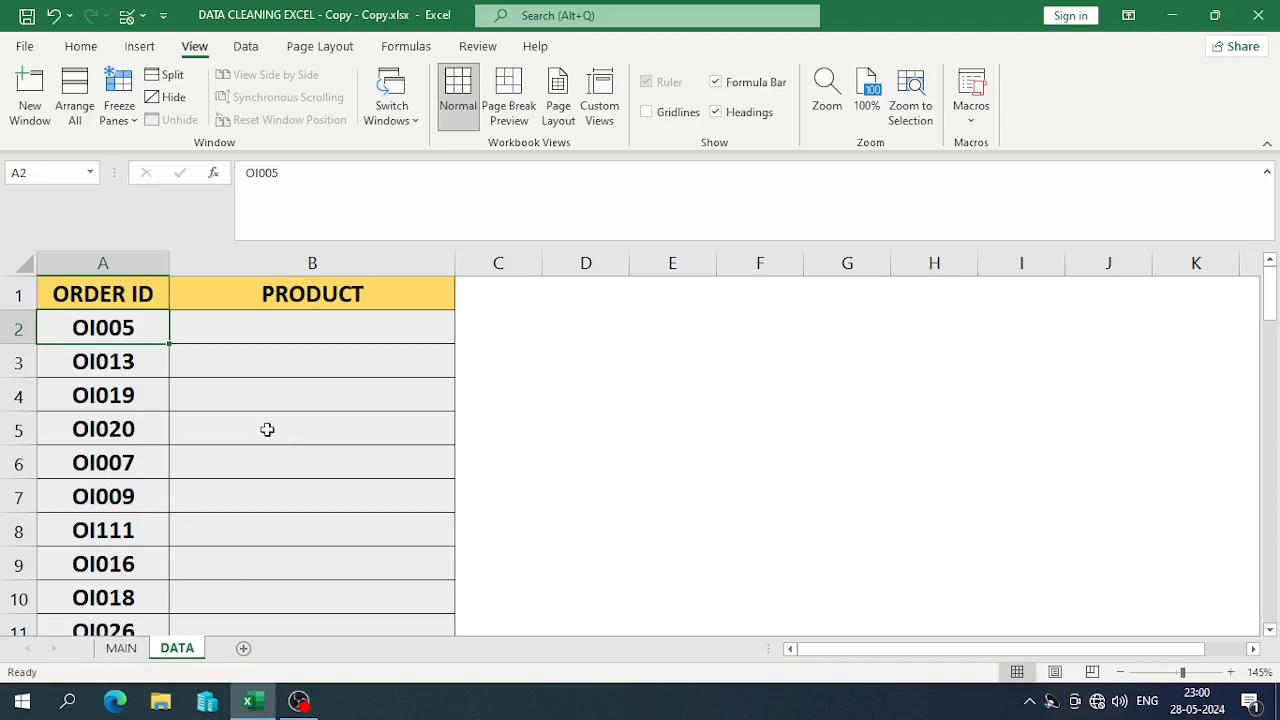
pyautogui.press('Right')
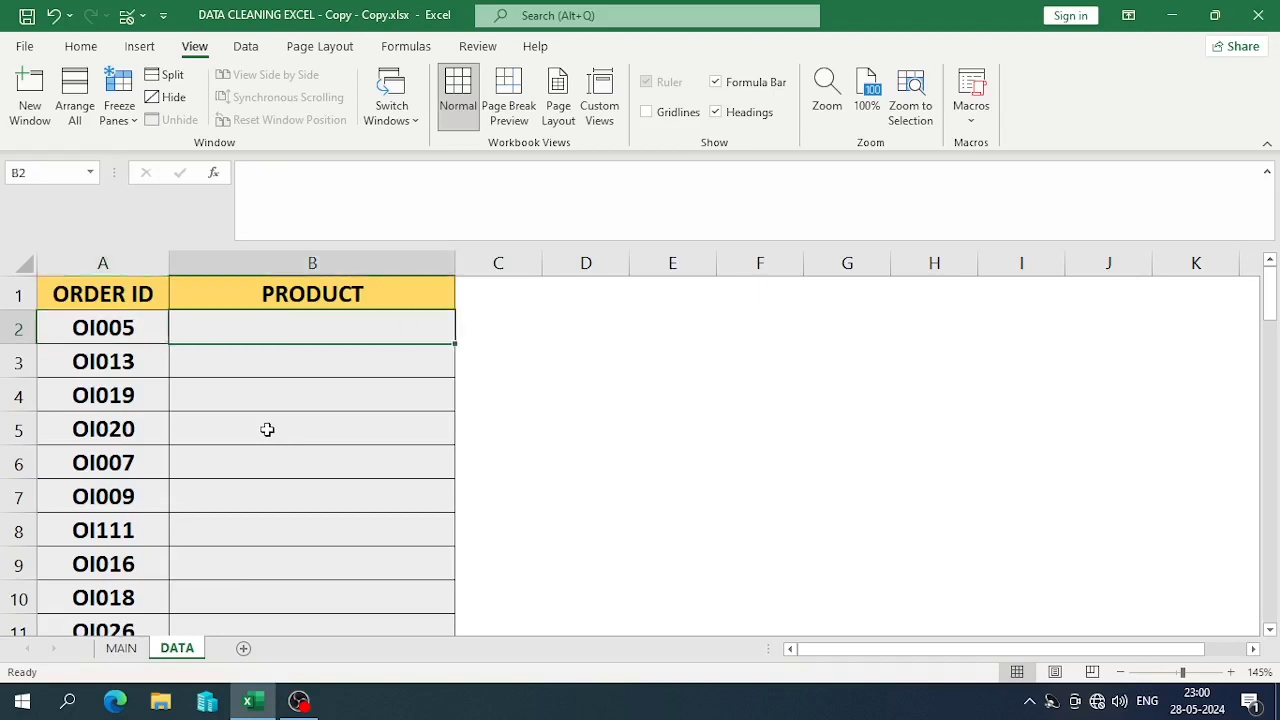
pyautogui.write('=VLOOKUP(')
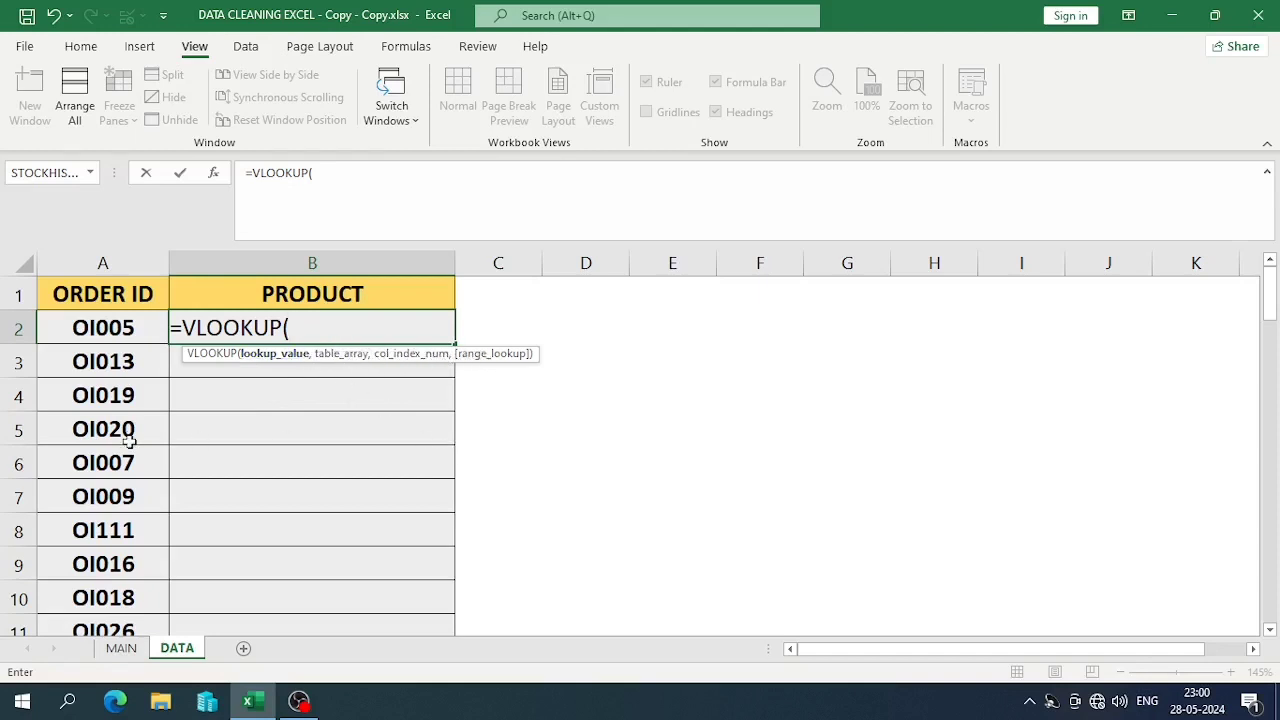
pyautogui.click(130, 330)
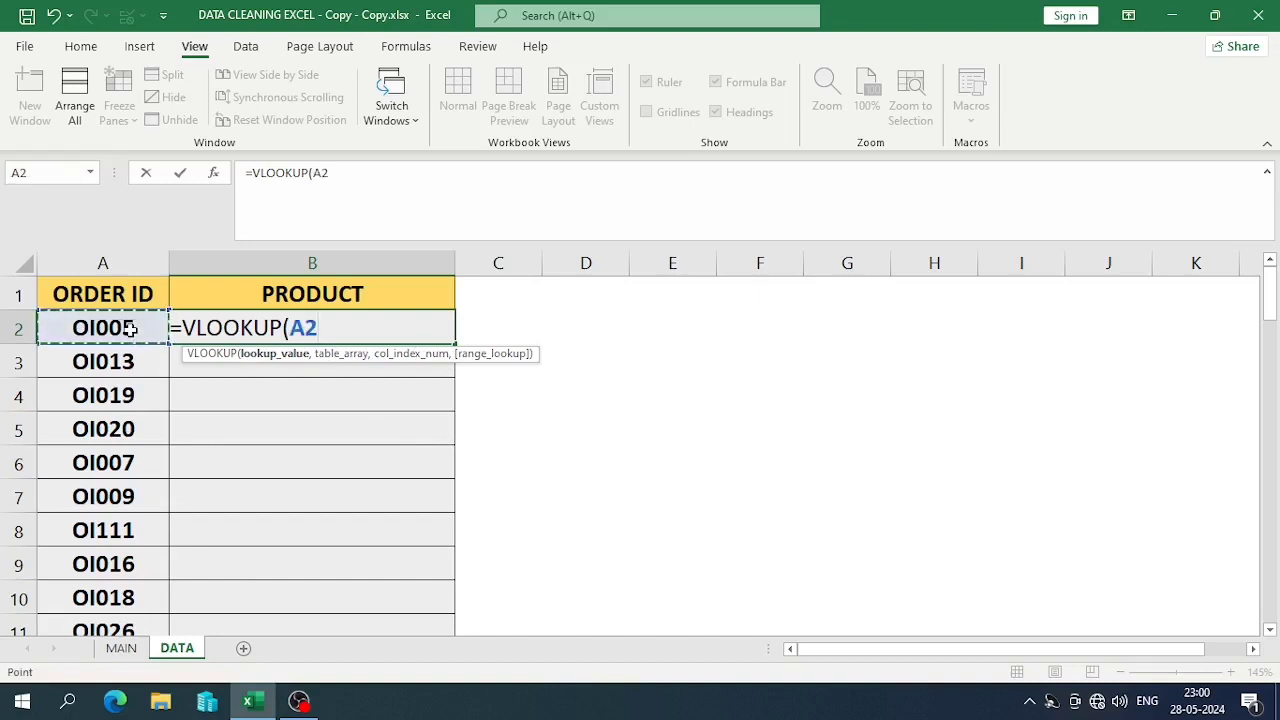
pyautogui.write(',')
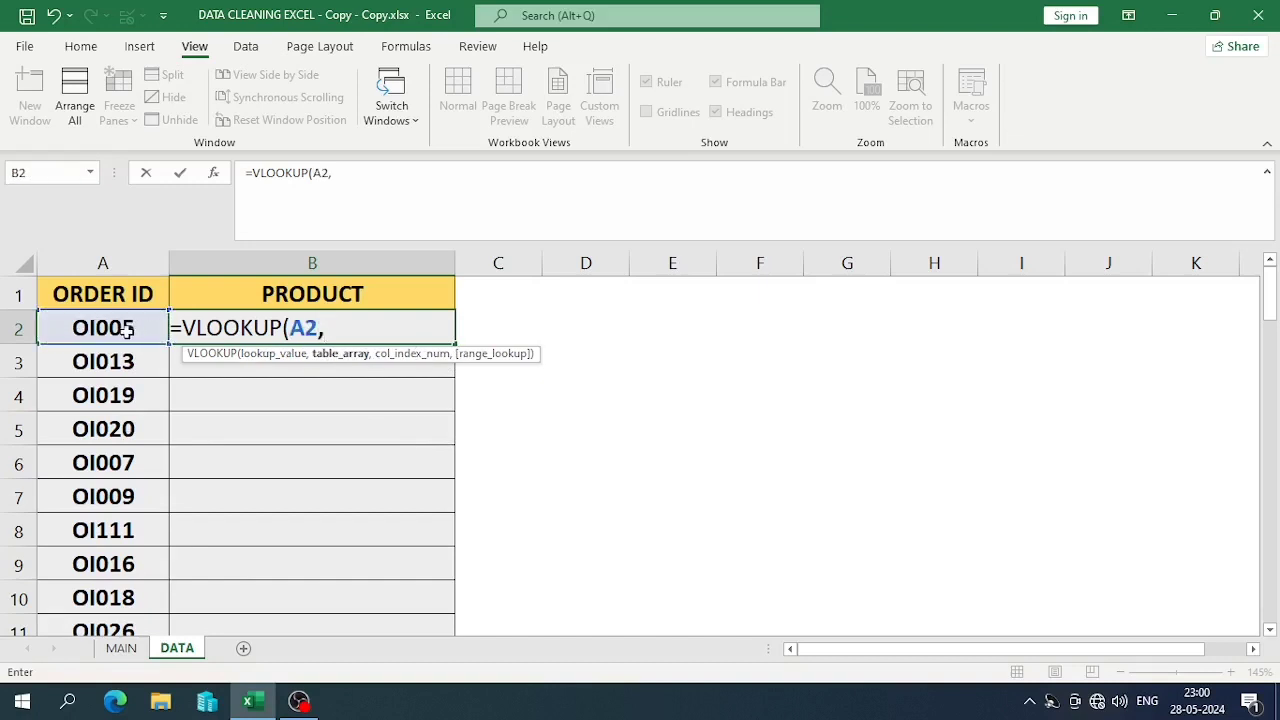
# Set the VLOOKUP table array to the absolute range $B$2:$F$61 on the MAIN sheet.
pyautogui.click(120, 650)
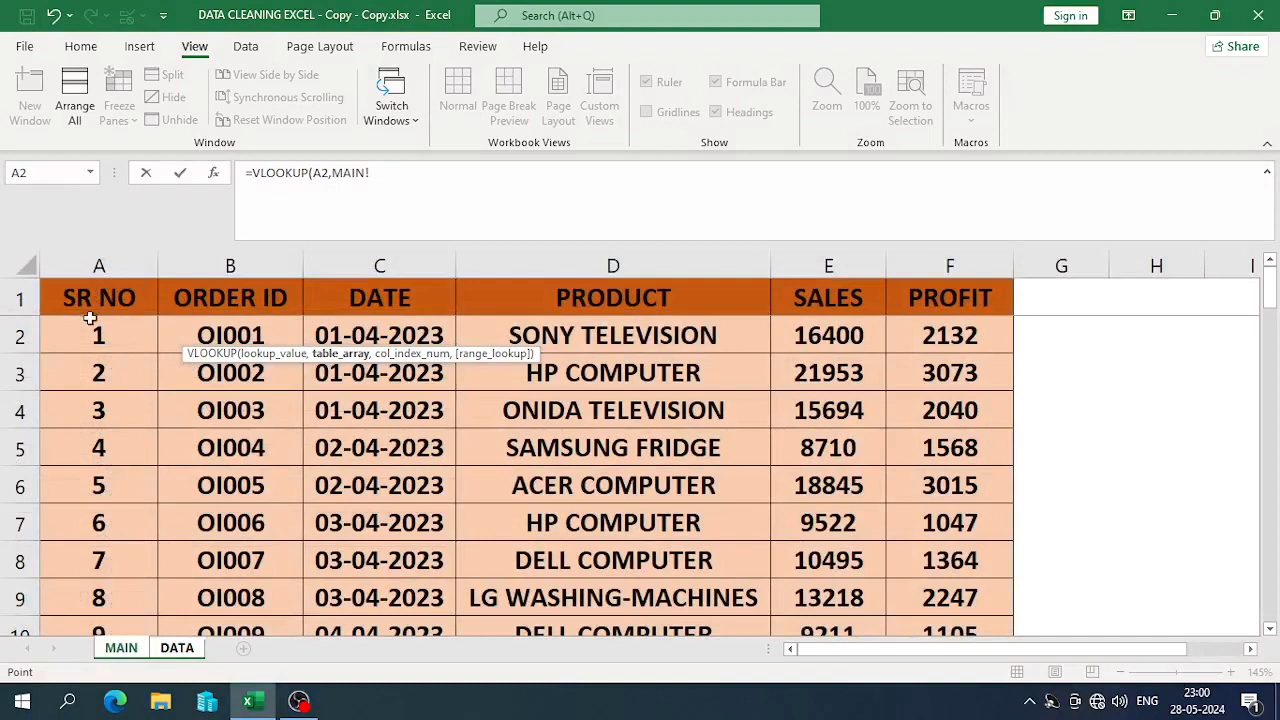
pyautogui.click(100, 264)
pyautogui.click(200, 265)
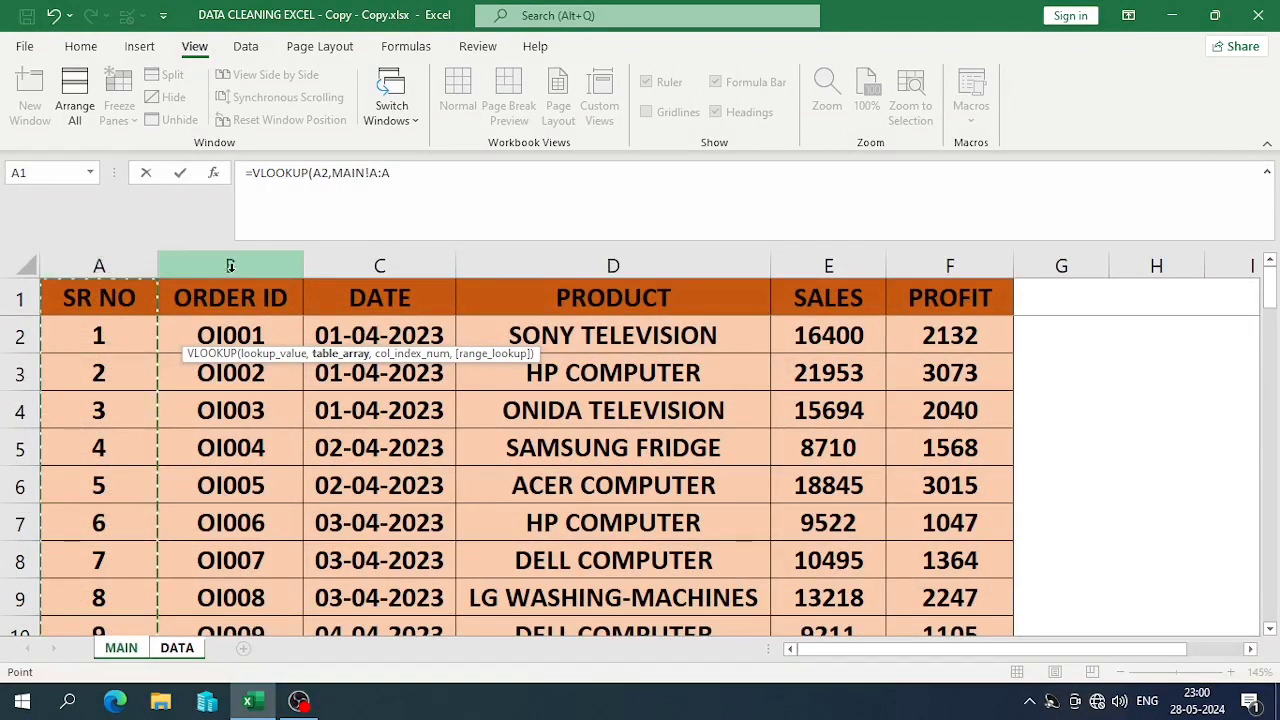
pyautogui.click(228, 327)
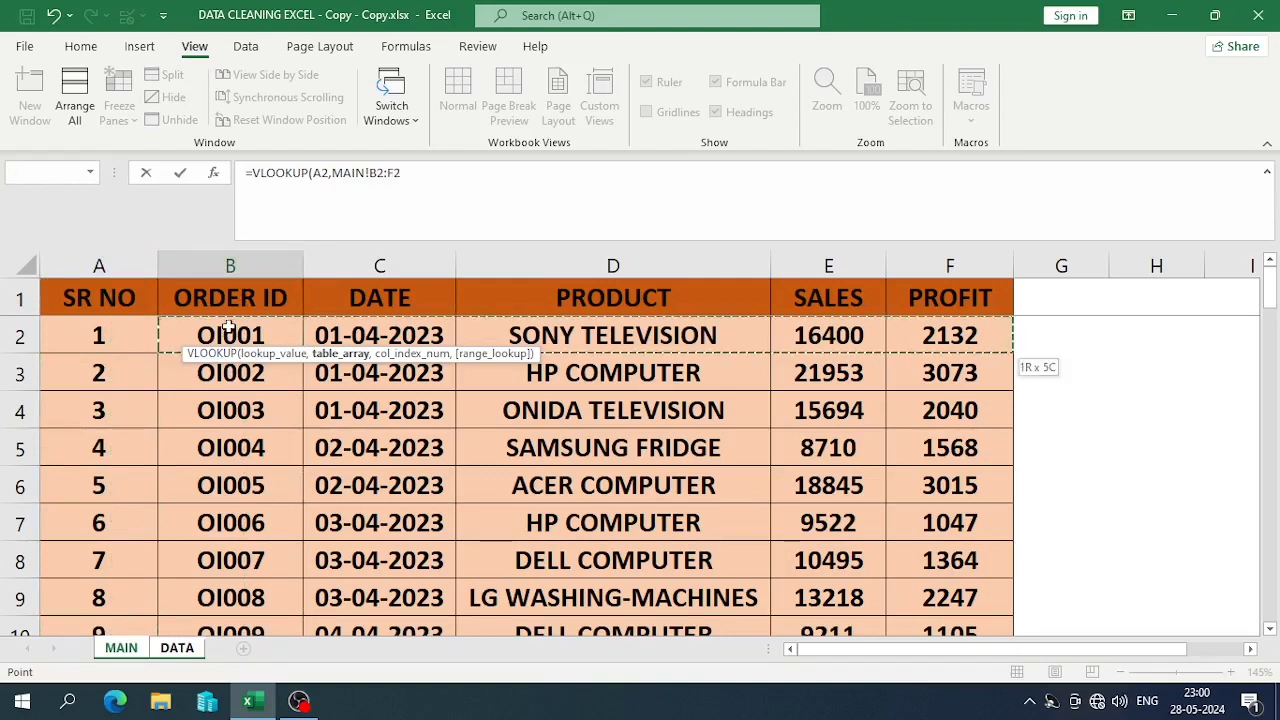
pyautogui.hotkey('ctrl', 'shift', 'End')
pyautogui.scroll(17, 228, 330)
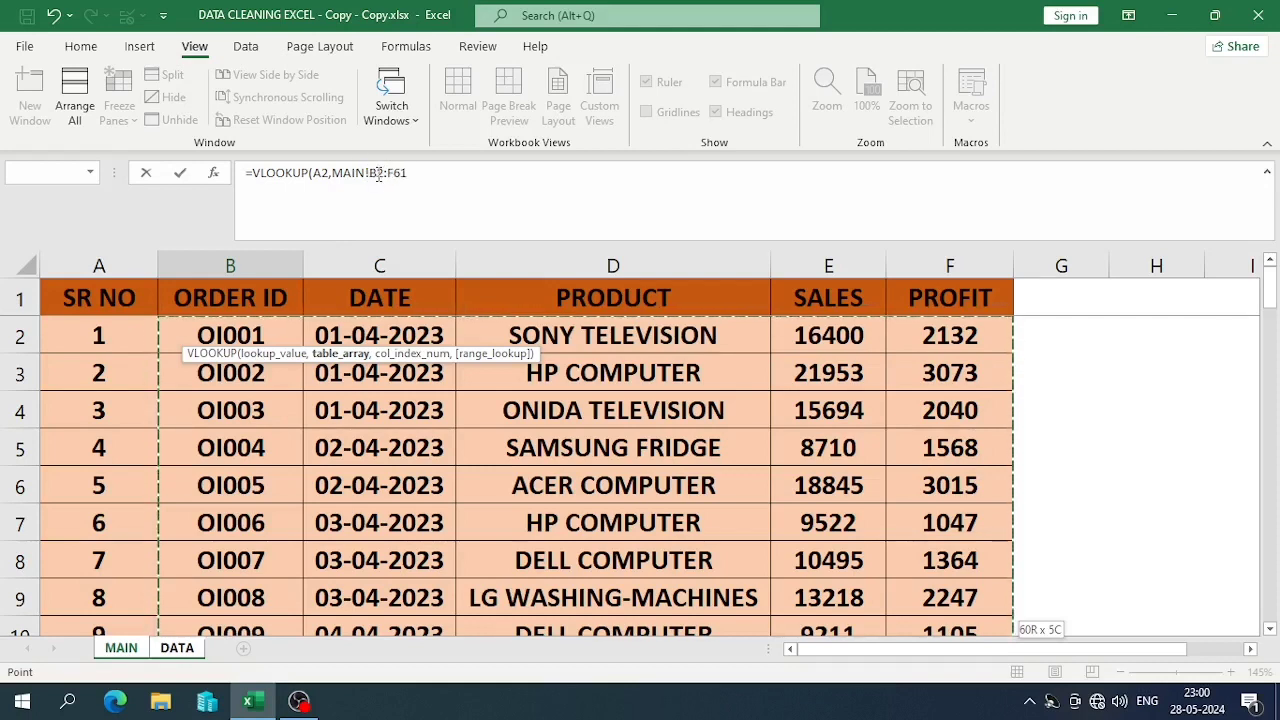
pyautogui.press('F4')
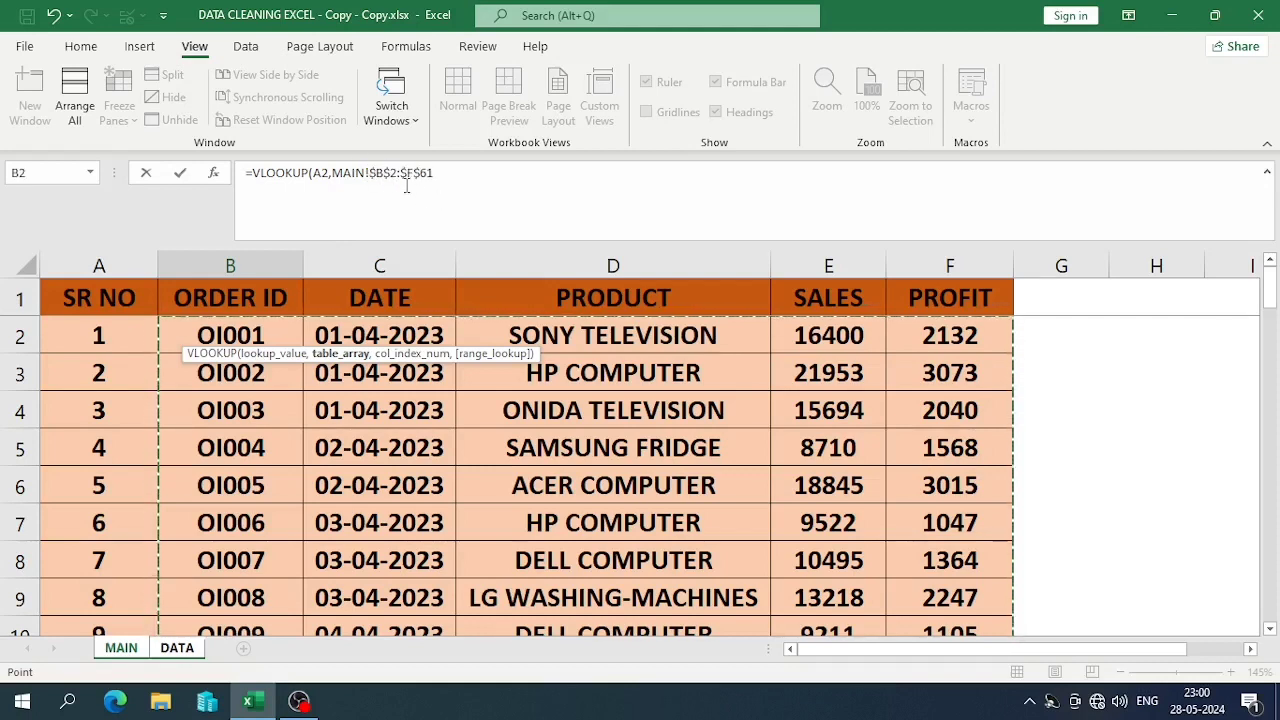
# Complete the VLOOKUP with column index 3 and range lookup 0, and enter the formula.
pyautogui.click(437, 178)
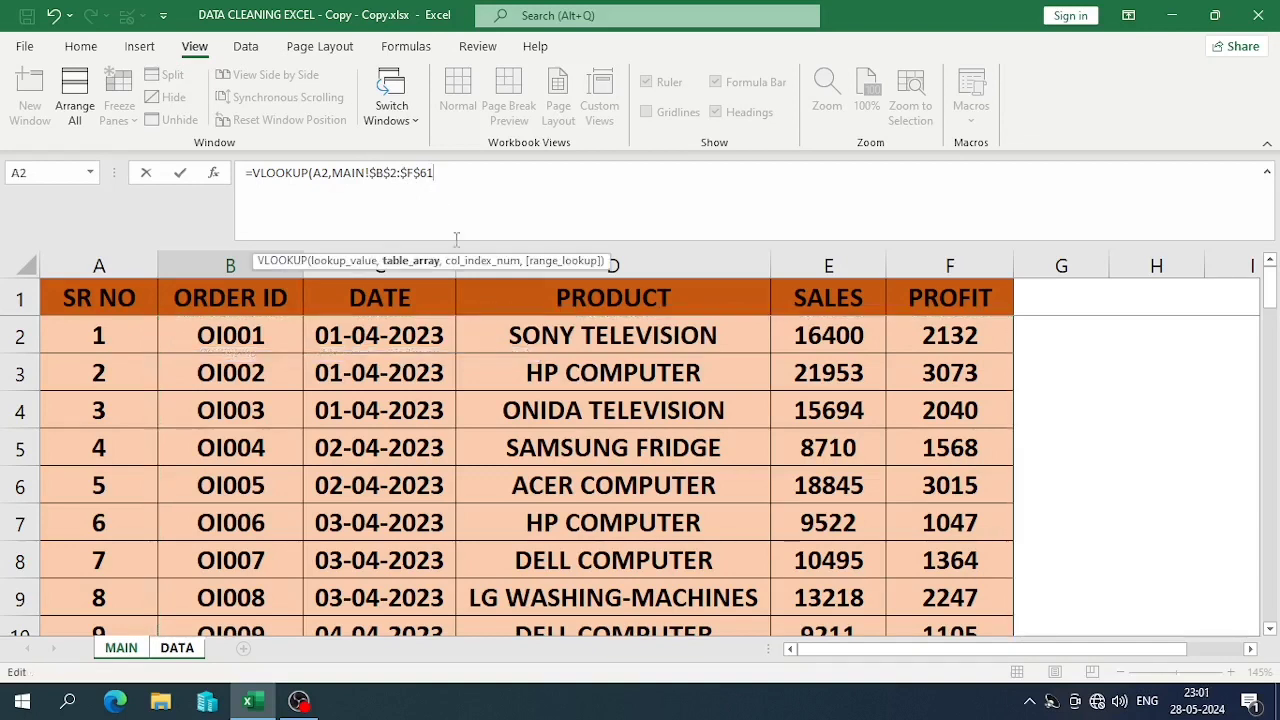
pyautogui.write(',')
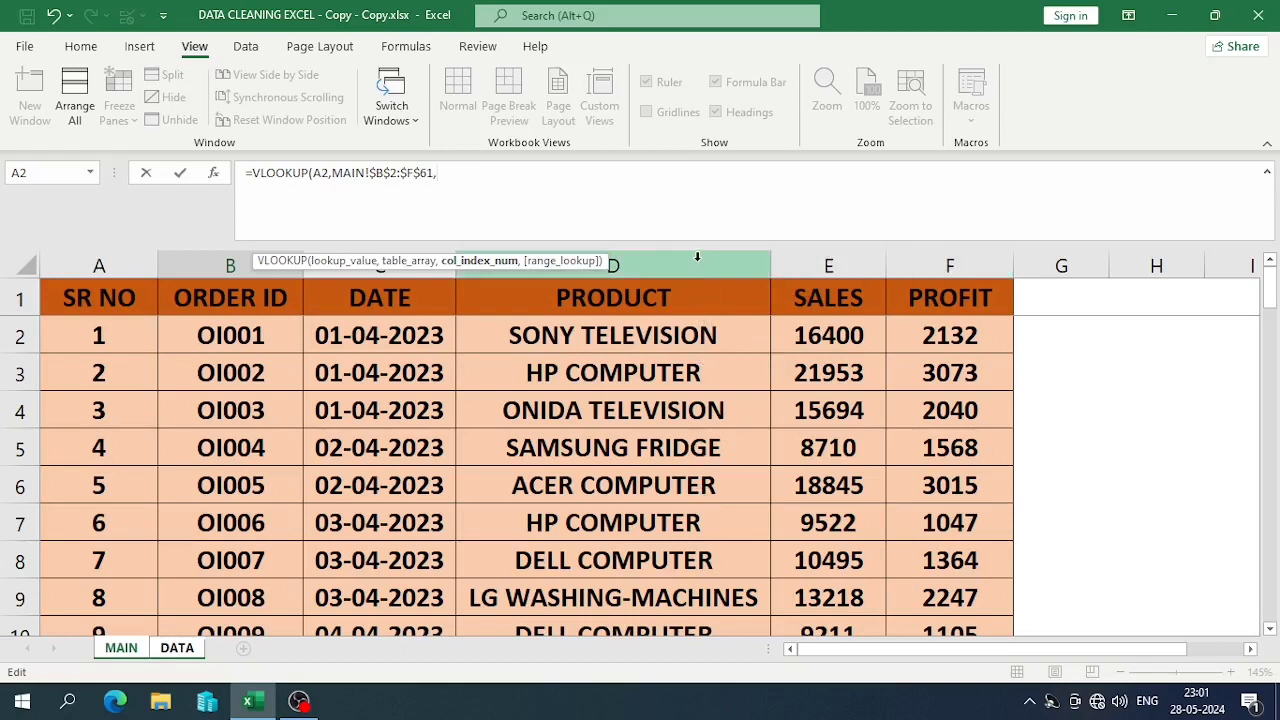
pyautogui.write('3,0')
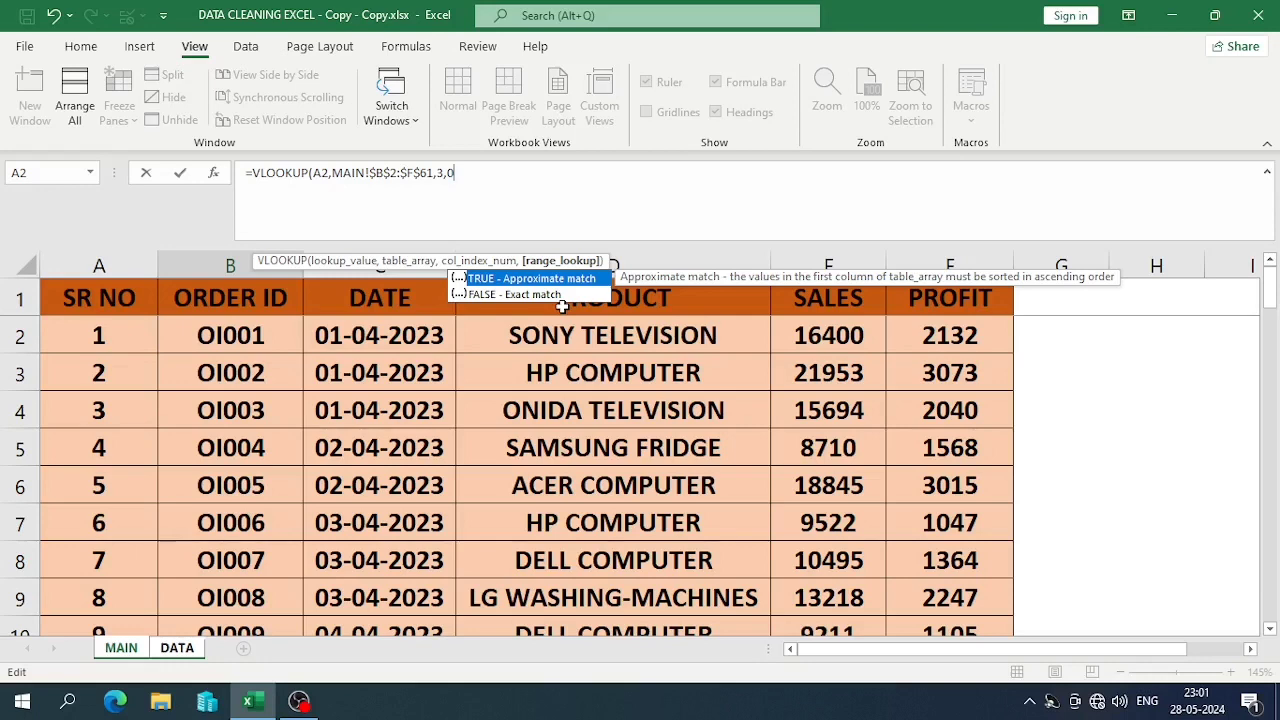
pyautogui.write(')')
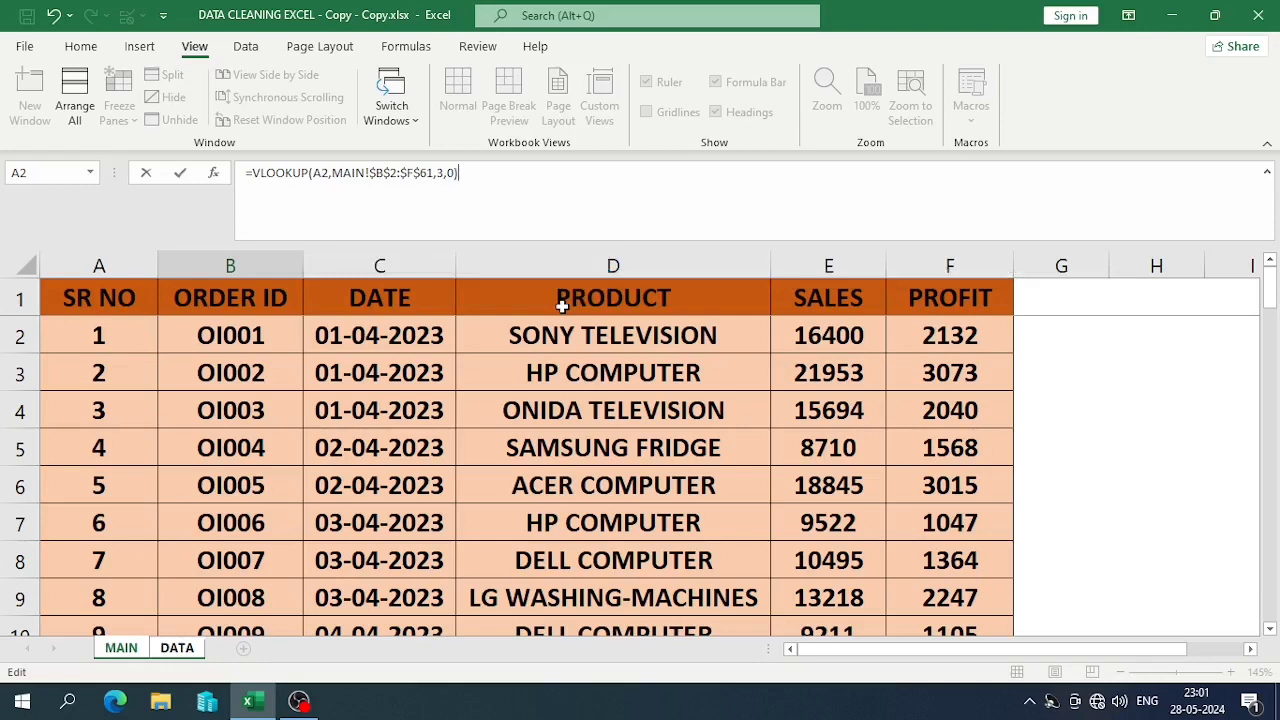
pyautogui.press('Return')
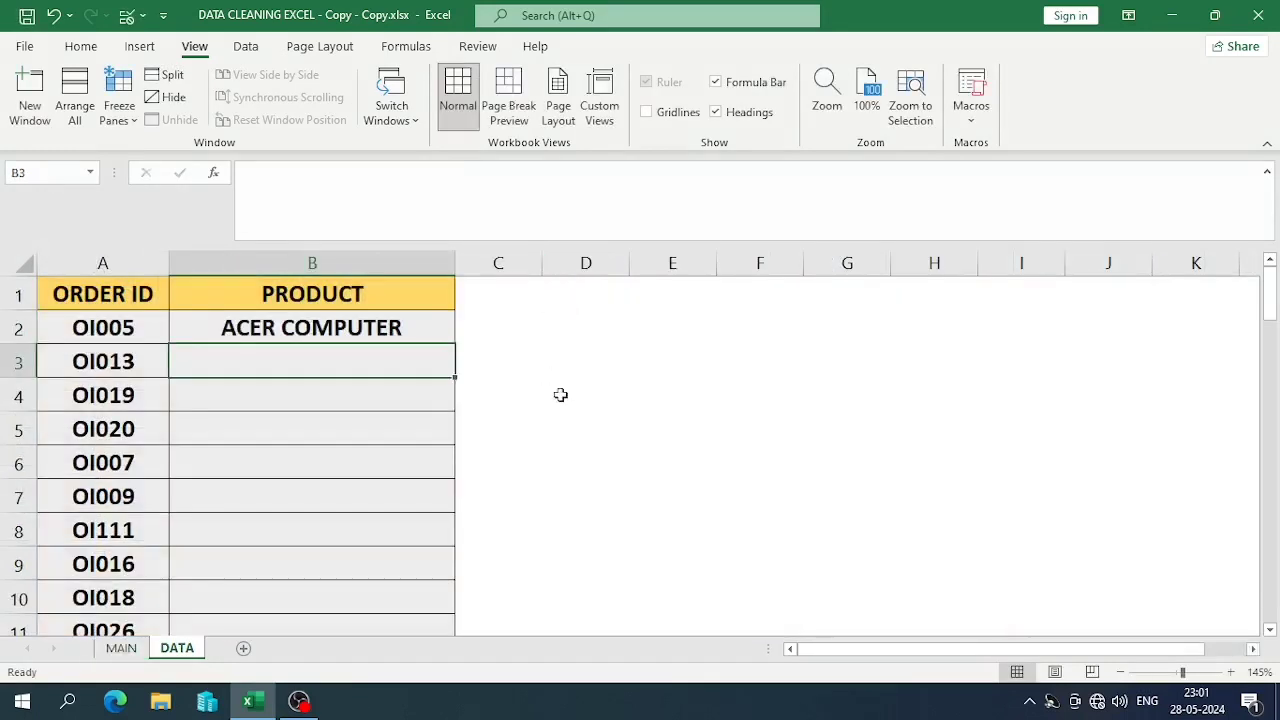
# Fill the VLOOKUP formula from B2 down the whole PRODUCT column of the DATA sheet.
pyautogui.hotkey('ctrl', 'pageup')
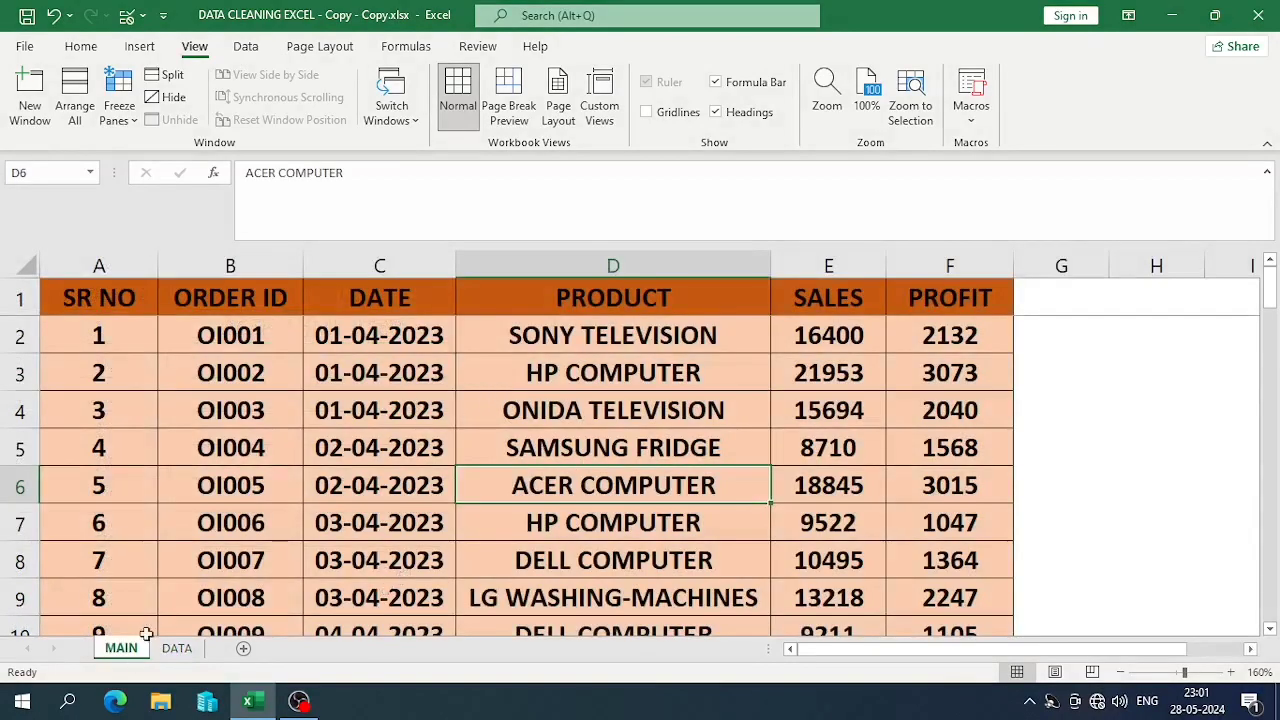
pyautogui.click(177, 648)
pyautogui.click(345, 326)
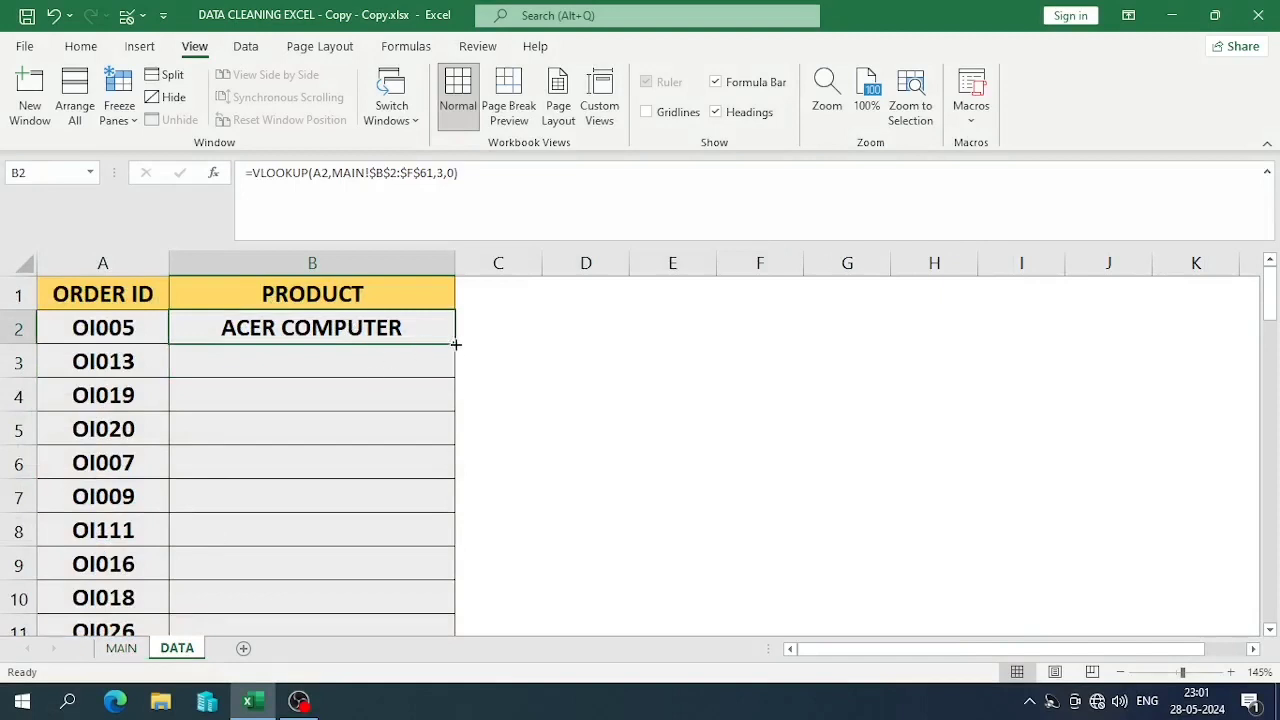
pyautogui.doubleClick(455, 344)
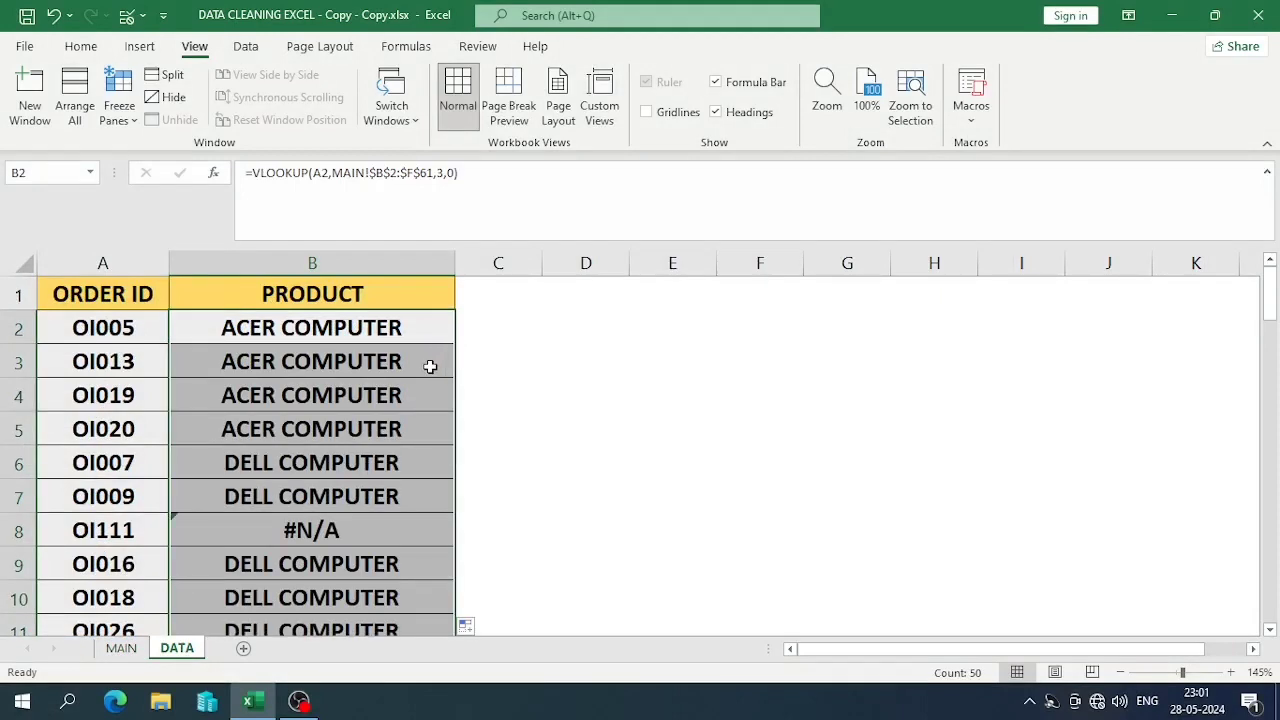
# Examine the #N/A results in the PRODUCT column and look for the order ID from A23 on the MAIN sheet.
pyautogui.click(155, 530)
pyautogui.click(273, 533)
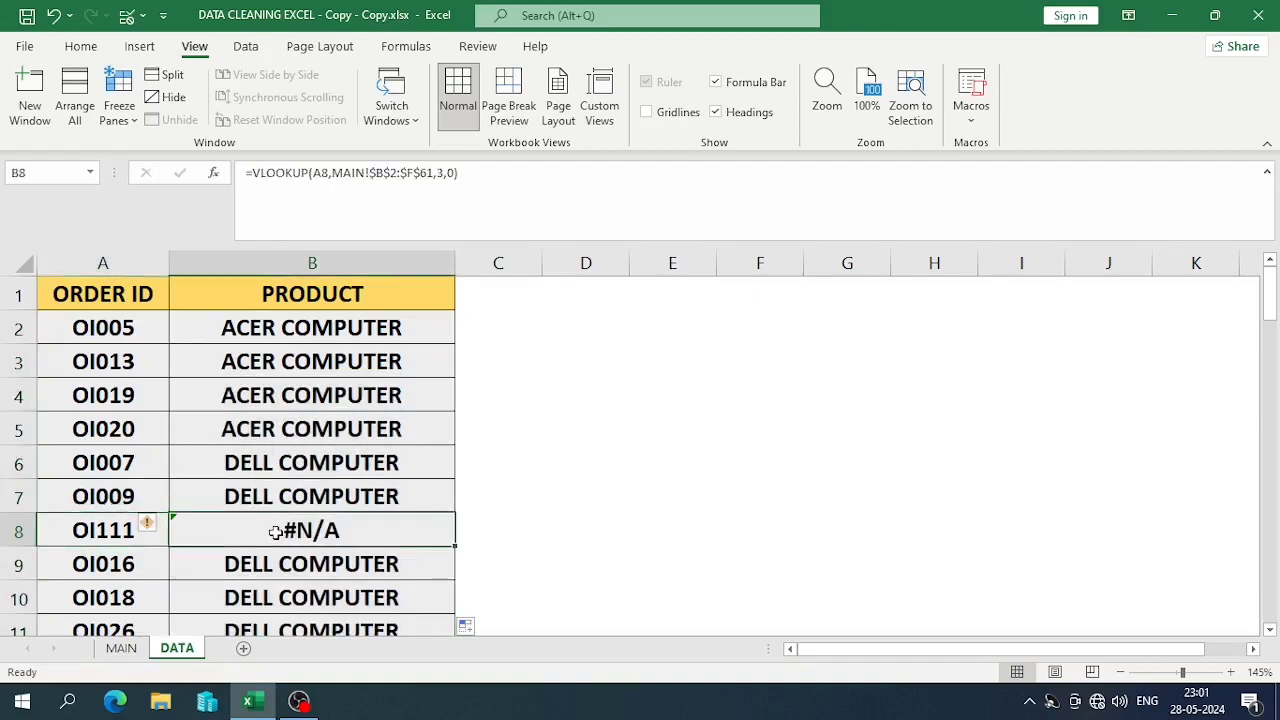
pyautogui.scroll(-8, 275, 532)
pyautogui.scroll(2, 275, 532)
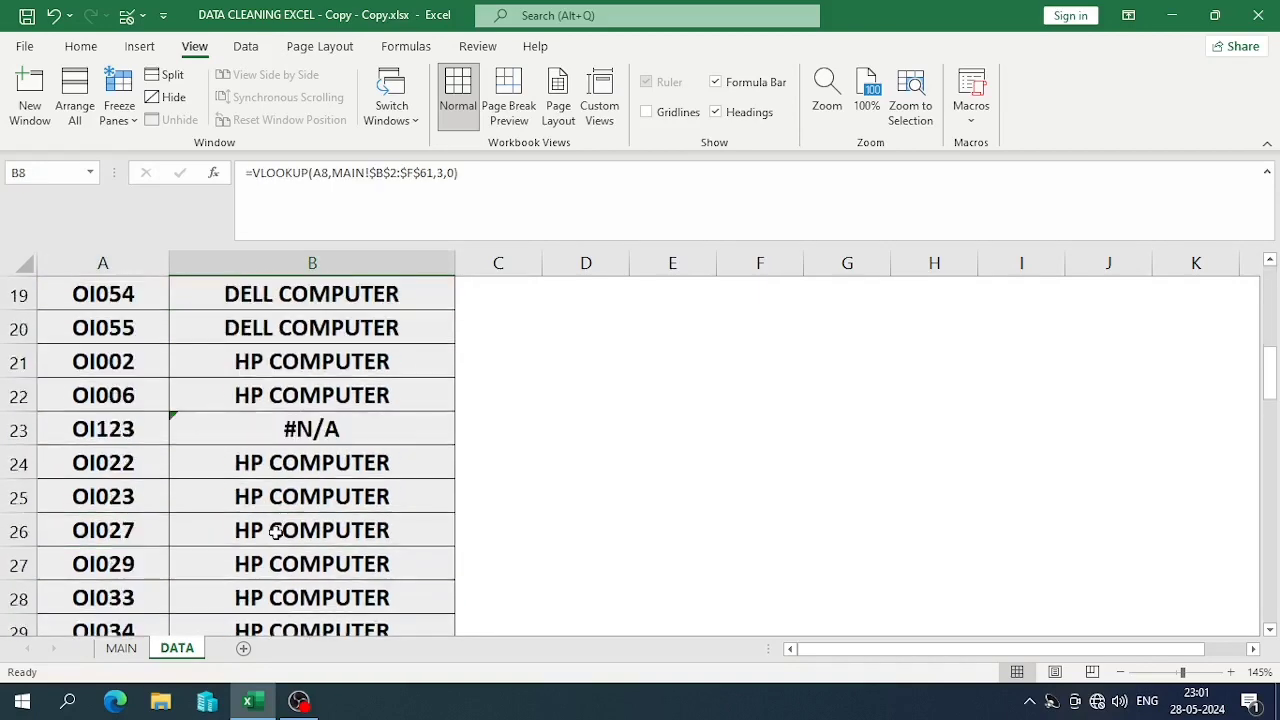
pyautogui.click(288, 424)
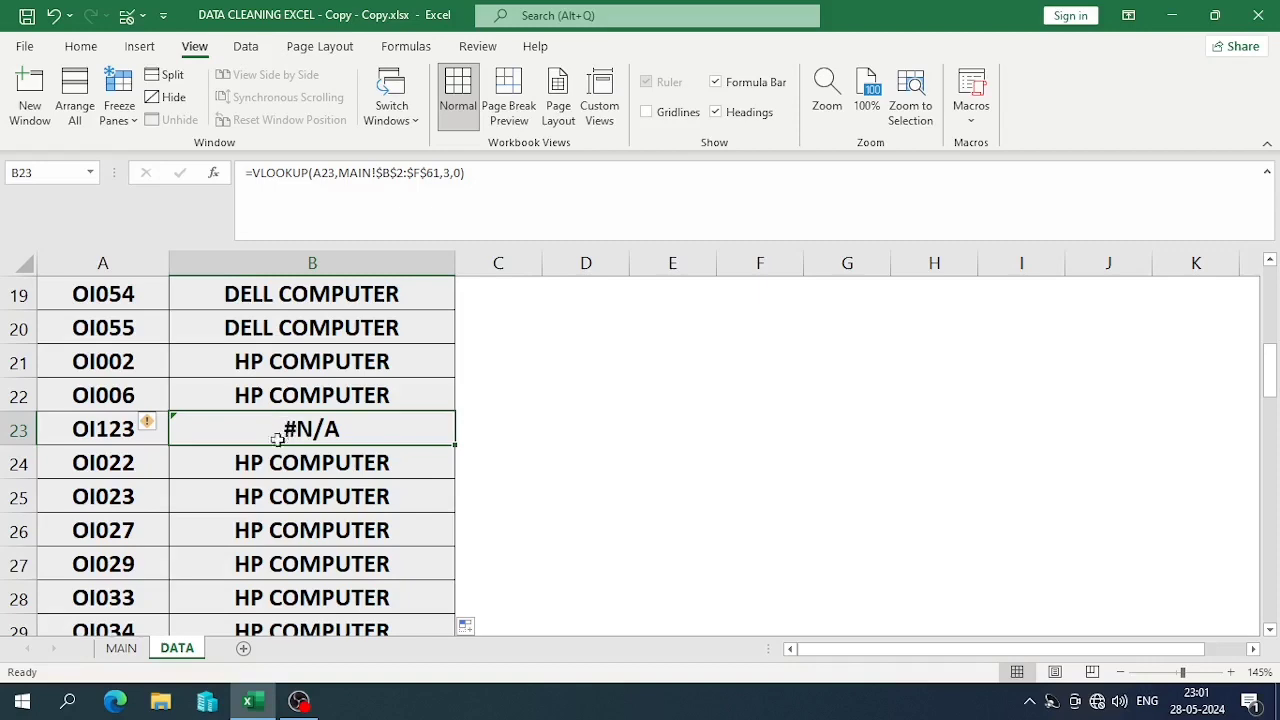
pyautogui.click(126, 424)
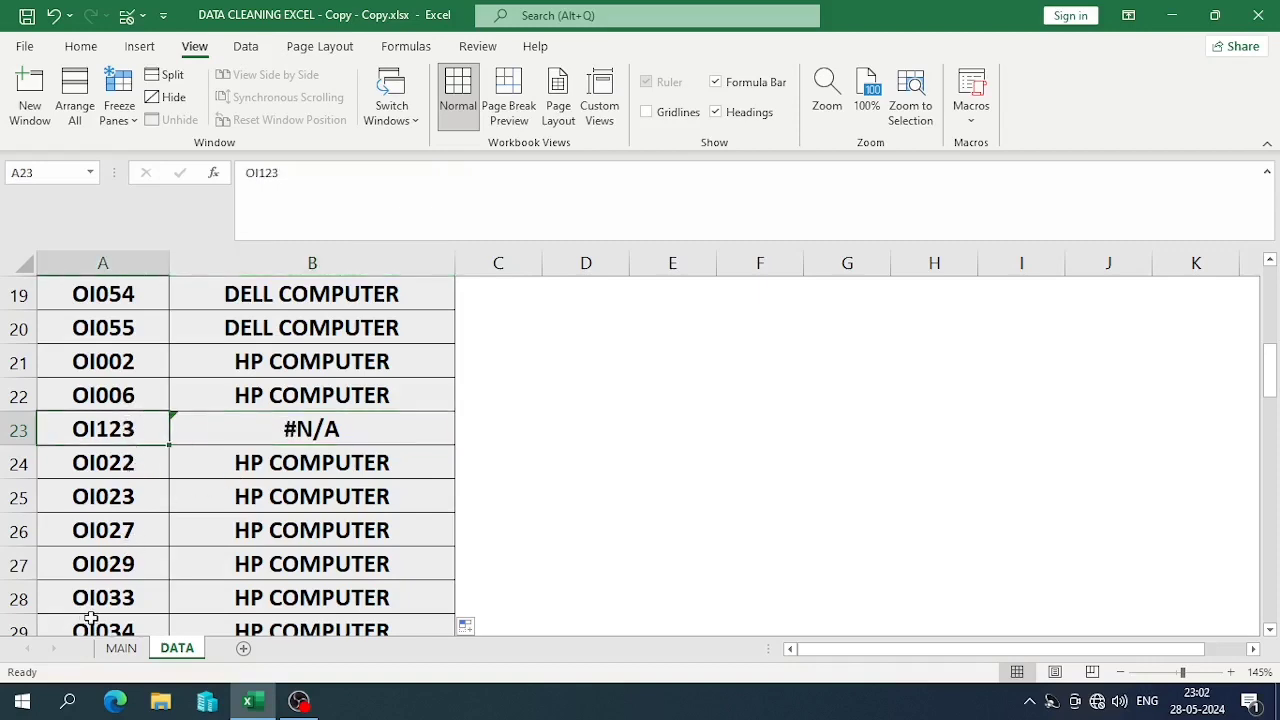
pyautogui.click(121, 648)
pyautogui.scroll(-8, 115, 500)
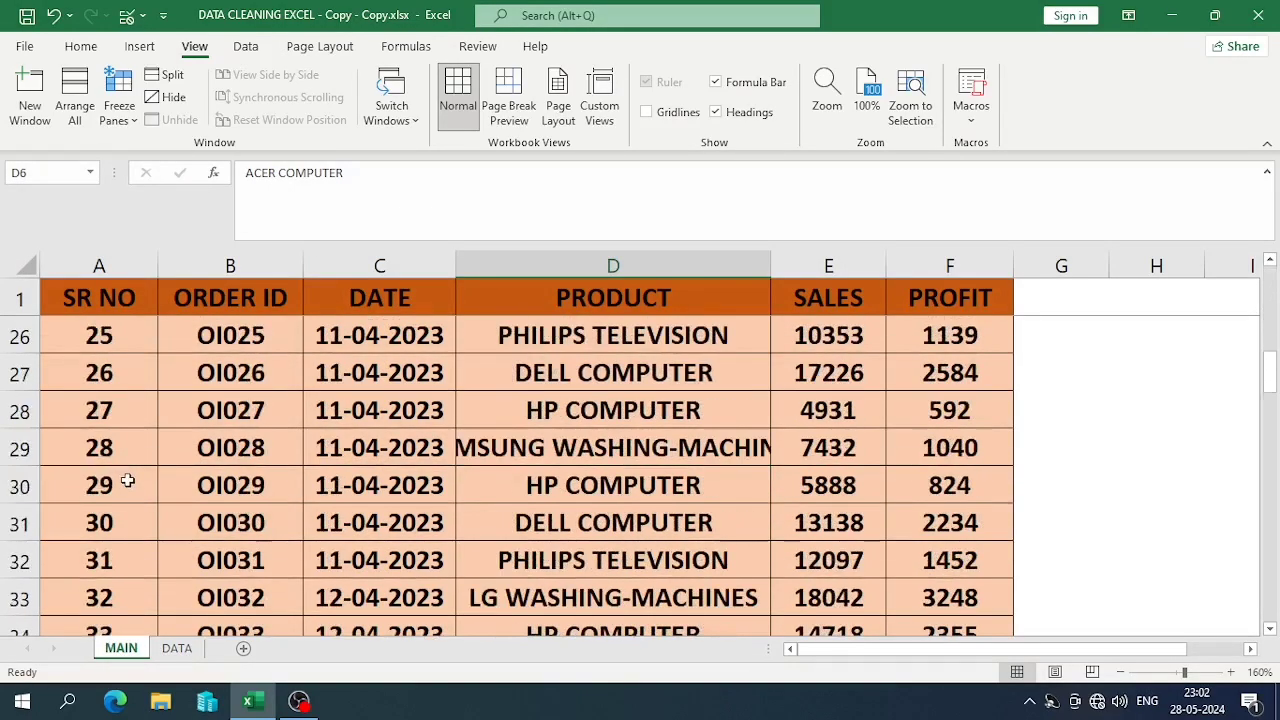
pyautogui.scroll(-12, 127, 481)
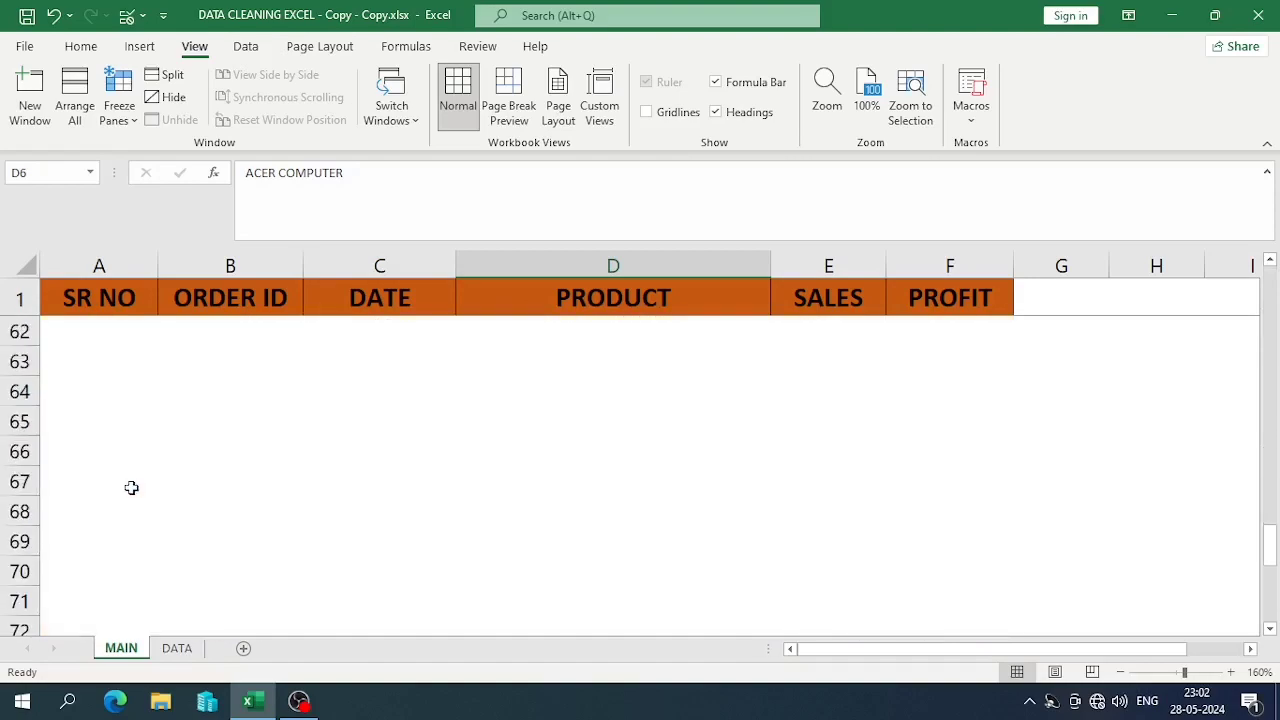
pyautogui.scroll(12, 131, 488)
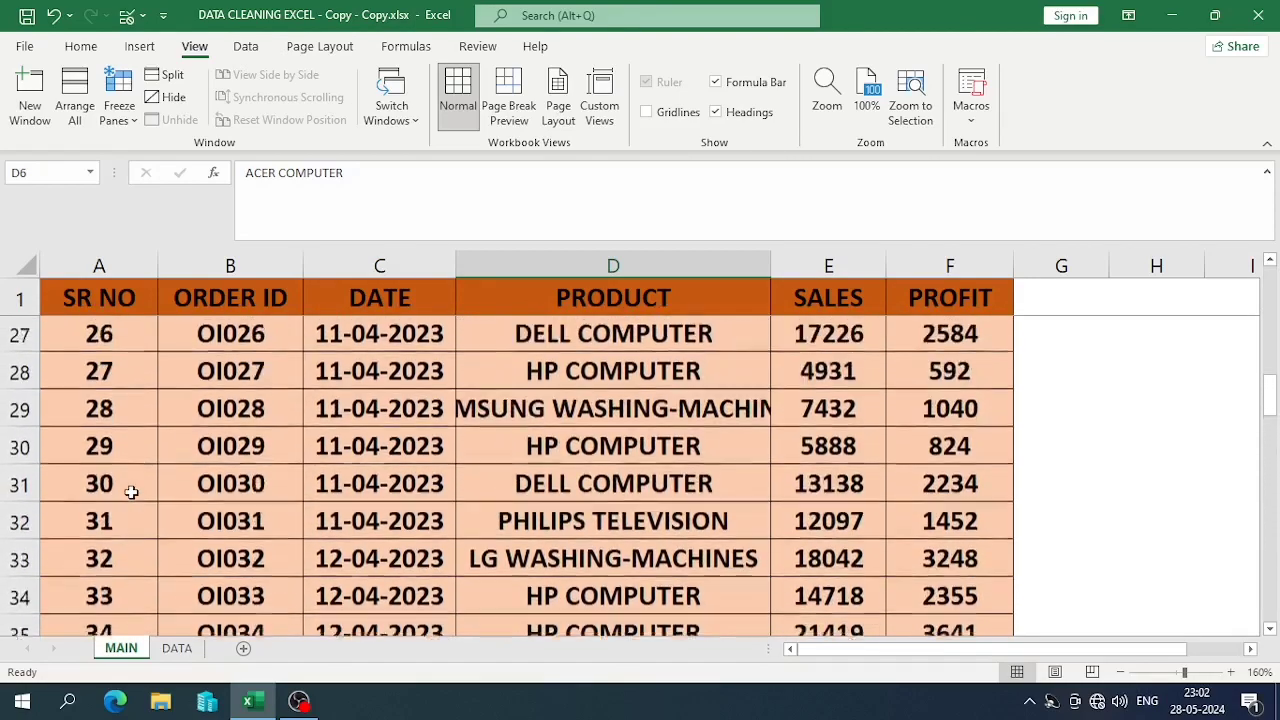
pyautogui.scroll(8, 131, 491)
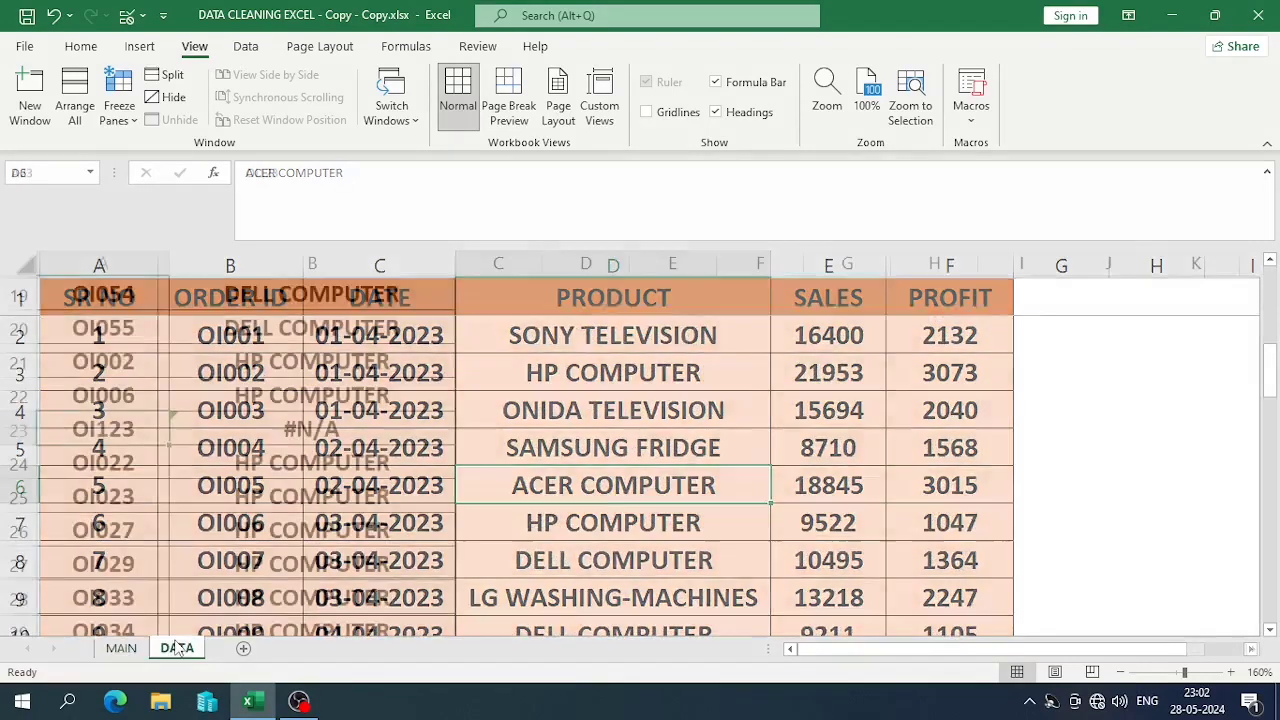
pyautogui.scroll(7, 150, 466)
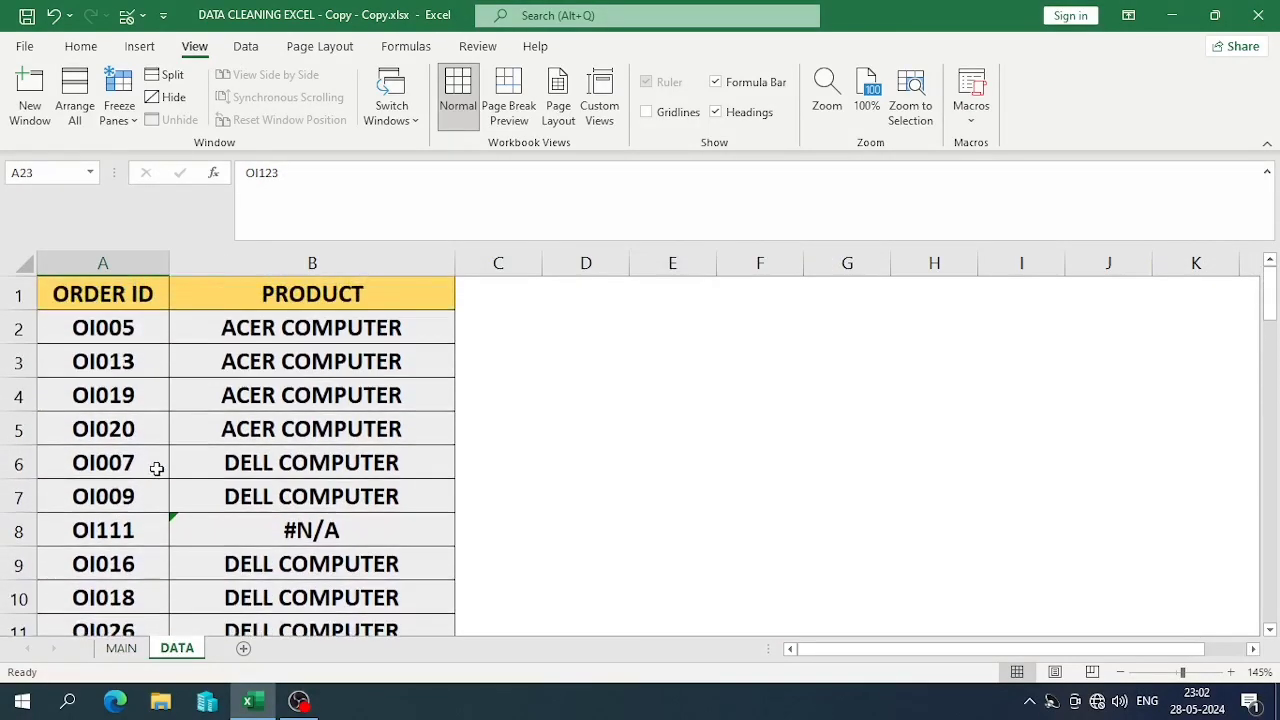
# Copy the PRODUCT header with its formatting into C1 of the DATA sheet and fit column C to its contents.
pyautogui.click(222, 328)
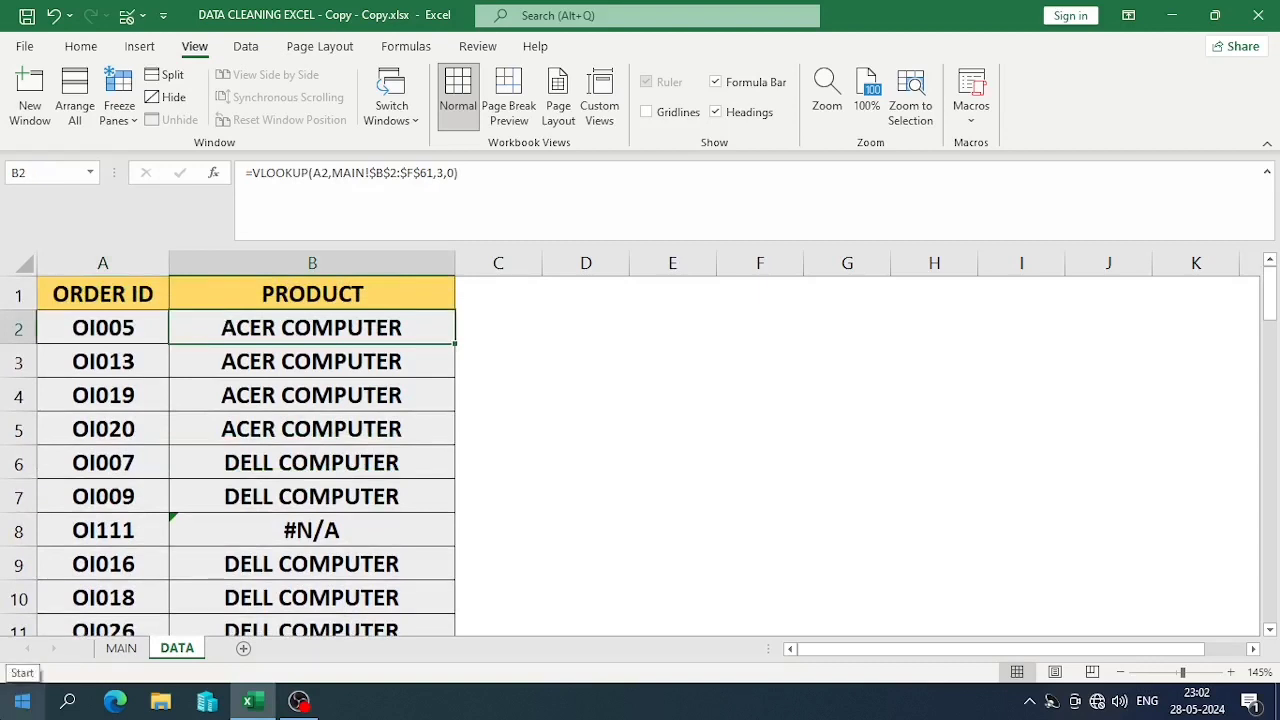
pyautogui.press('Up')
pyautogui.hotkey('ctrl', 'c')
pyautogui.press('Right')
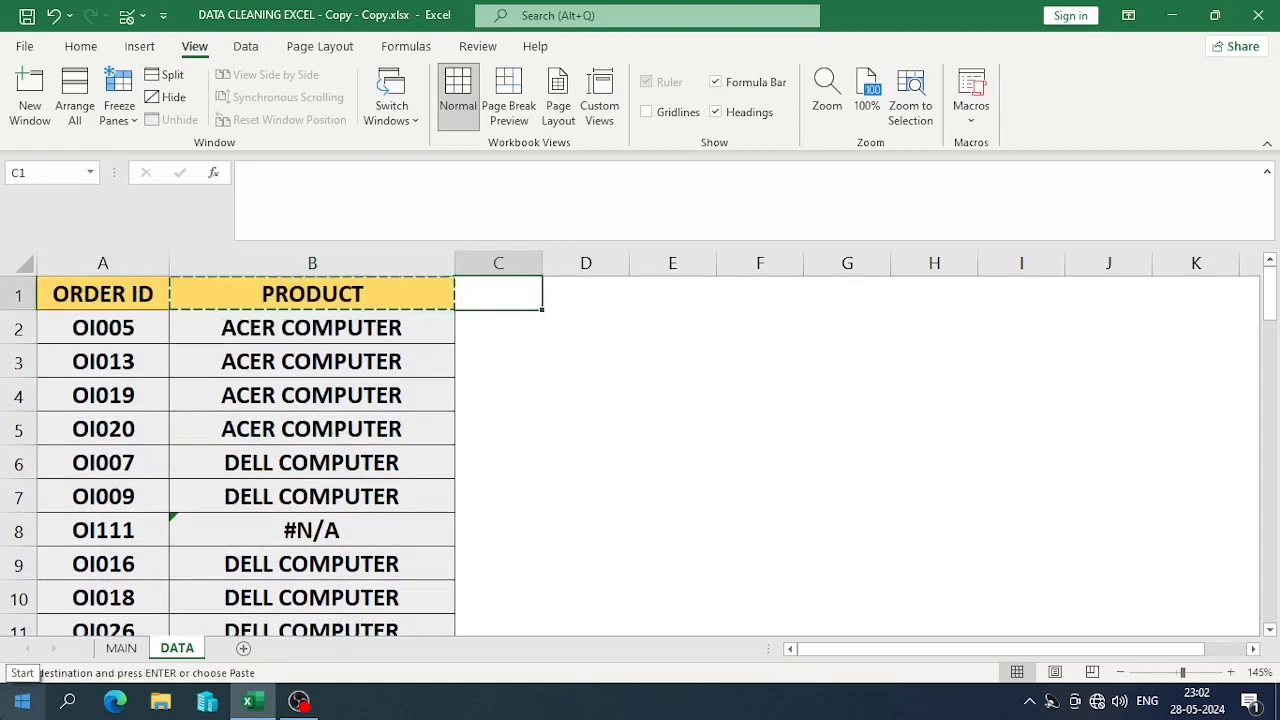
pyautogui.hotkey('ctrl', 'v')
pyautogui.press('Right')
pyautogui.press('F2')
pyautogui.press('Tab')
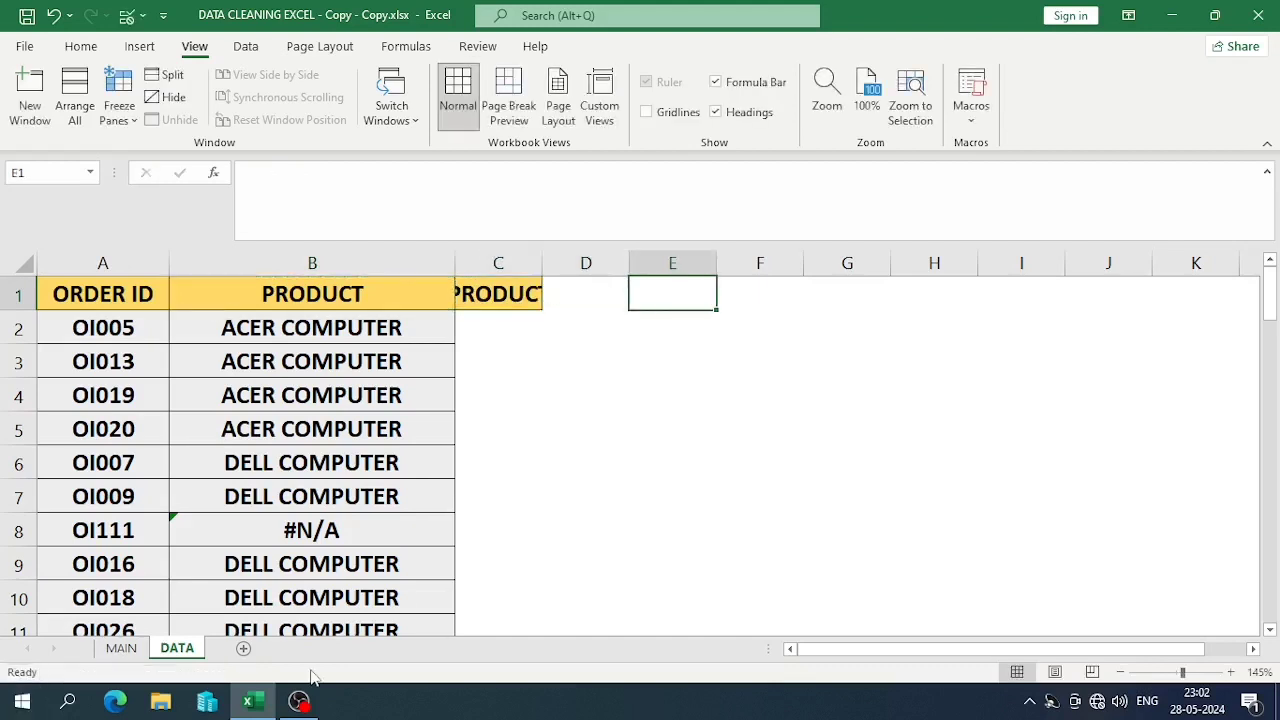
pyautogui.doubleClick(542, 262)
# Rename the header in C1 as SALES.
pyautogui.click(540, 290)
pyautogui.write('SALES')
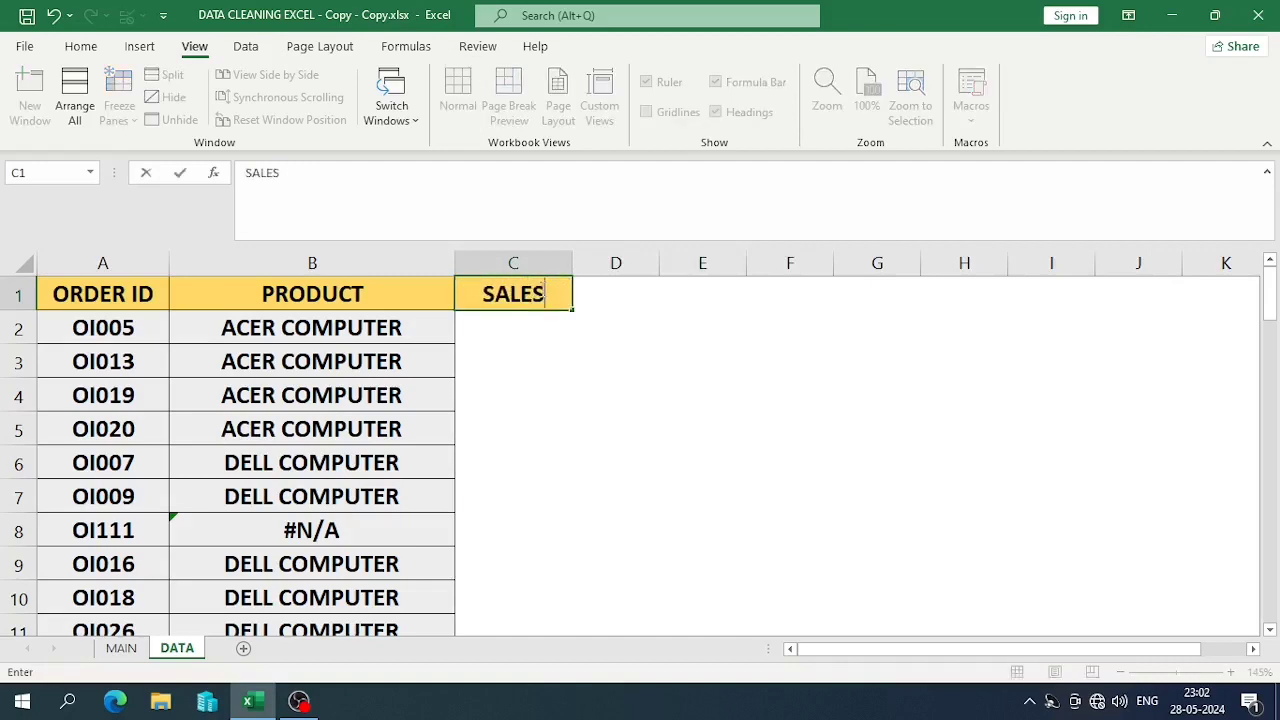
pyautogui.press('Return')
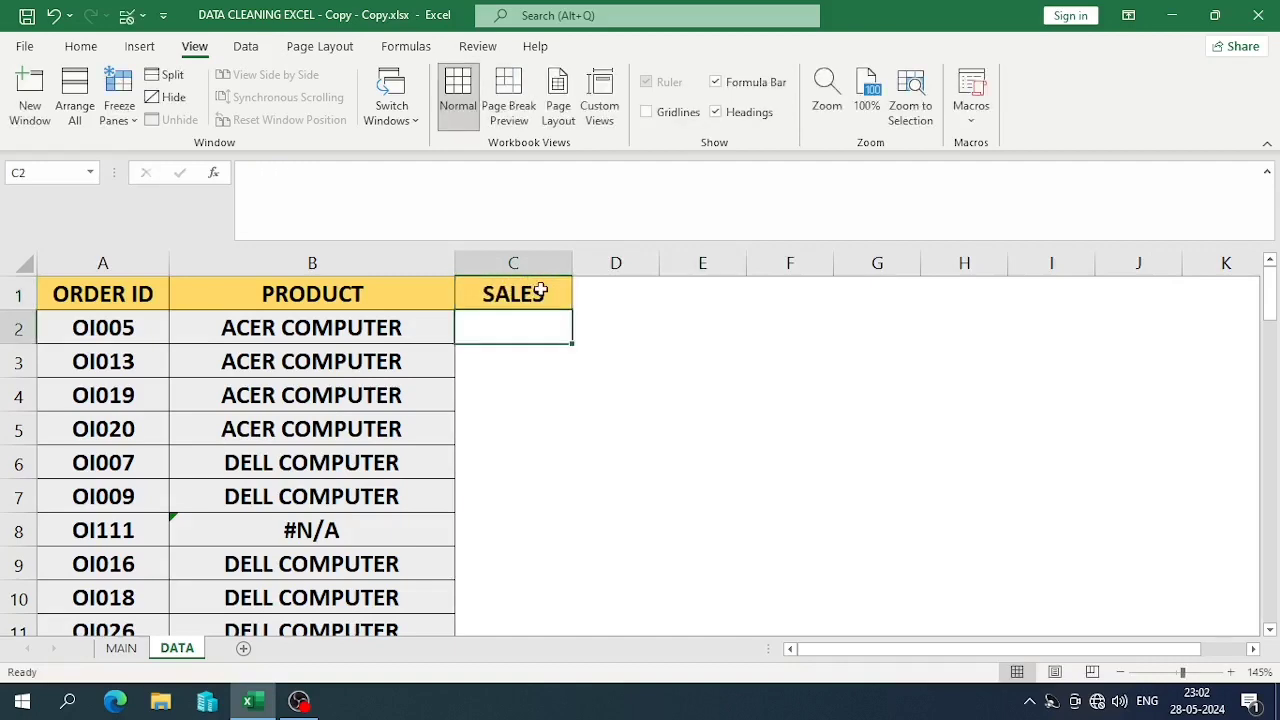
# Check the SALES column on the MAIN sheet and begin a VLOOKUP in C2 of DATA with A2 as lookup value.
pyautogui.hotkey('ctrl', 'pageup')
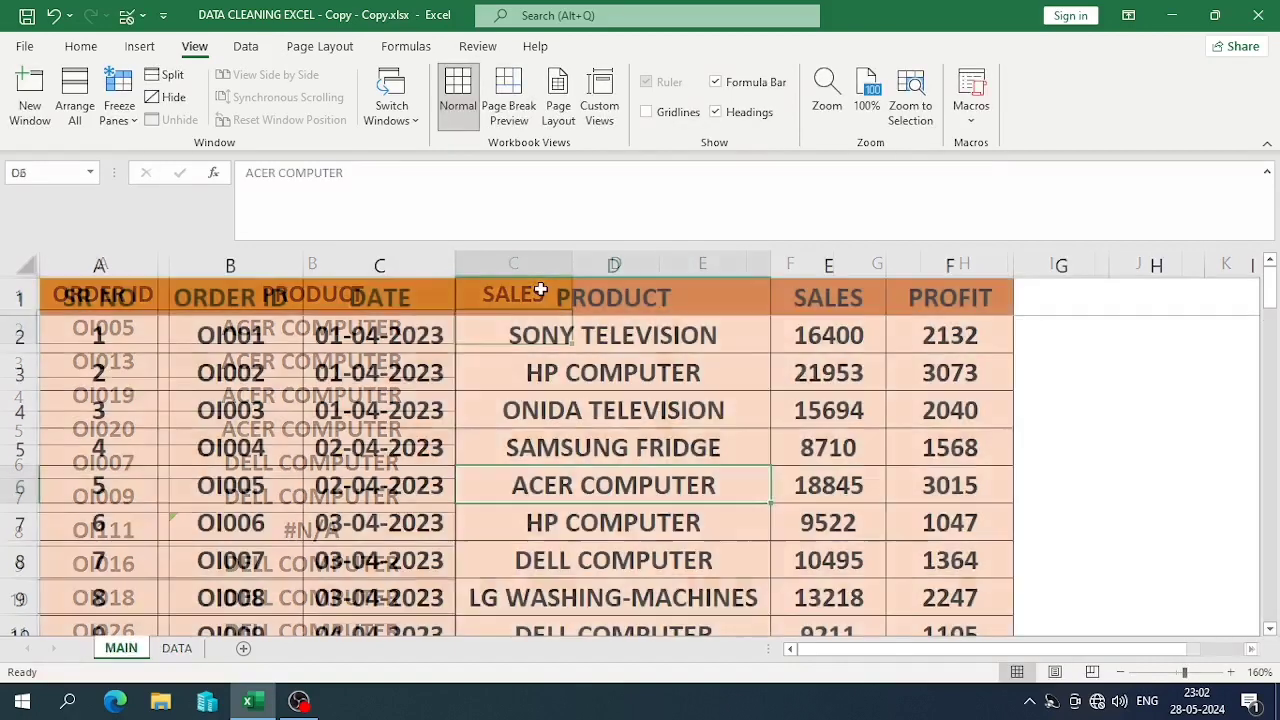
pyautogui.click(795, 263)
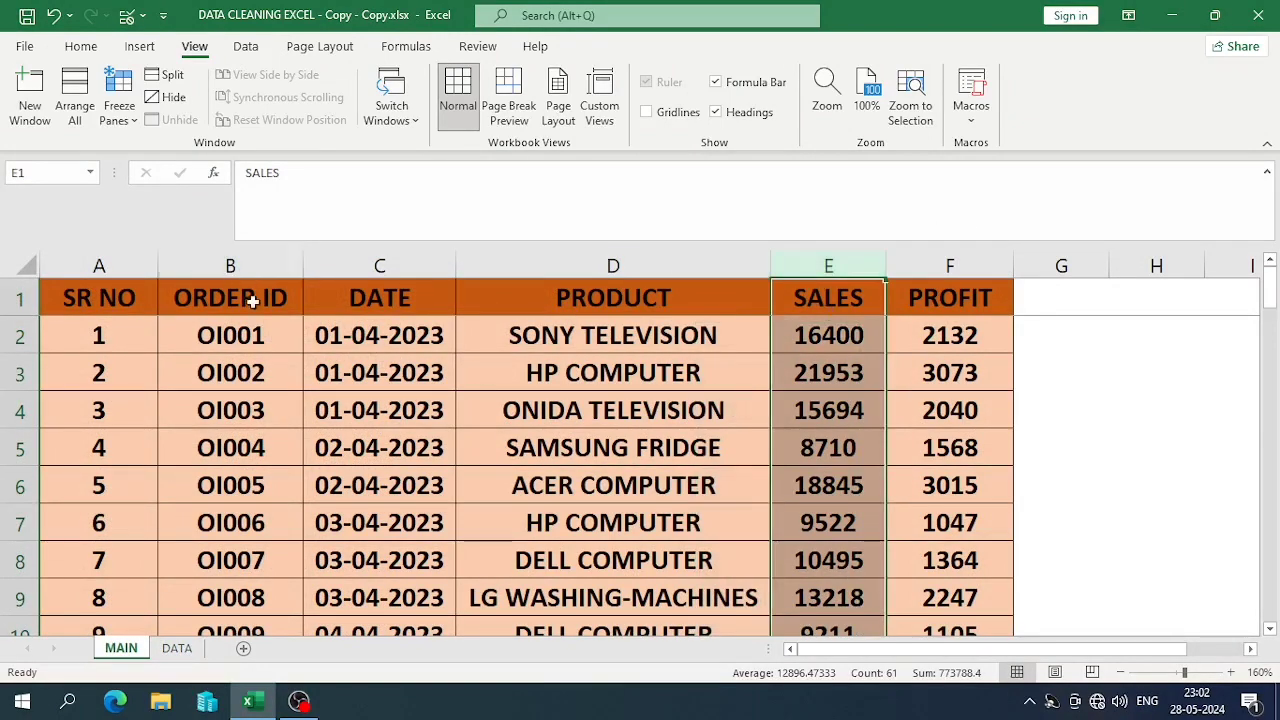
pyautogui.click(190, 648)
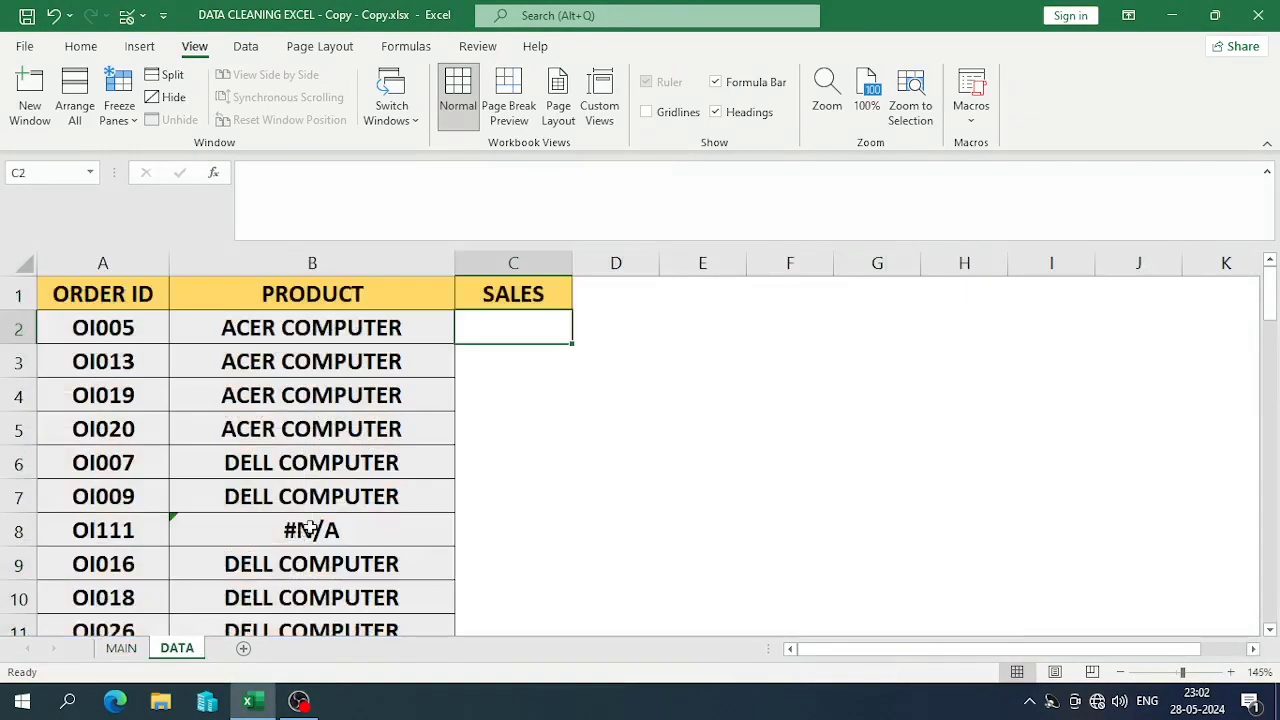
pyautogui.write('=VLOOKUP(')
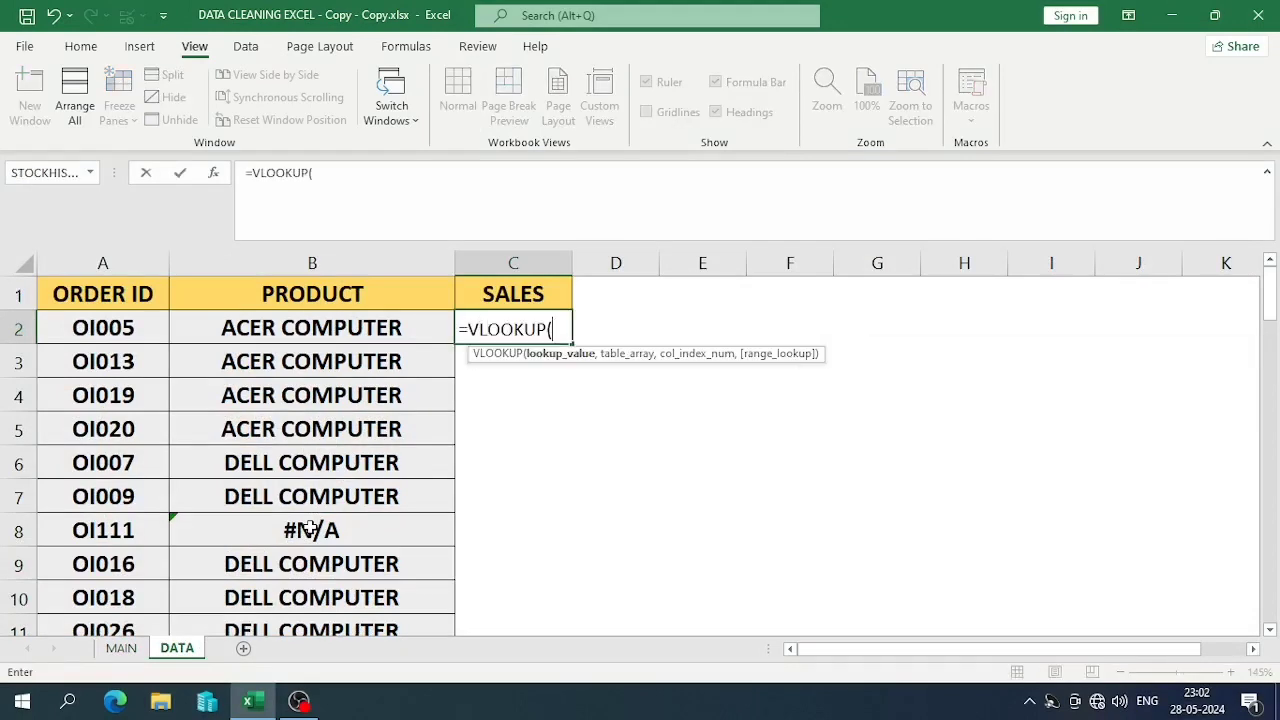
pyautogui.press('Left')
pyautogui.press('Left')
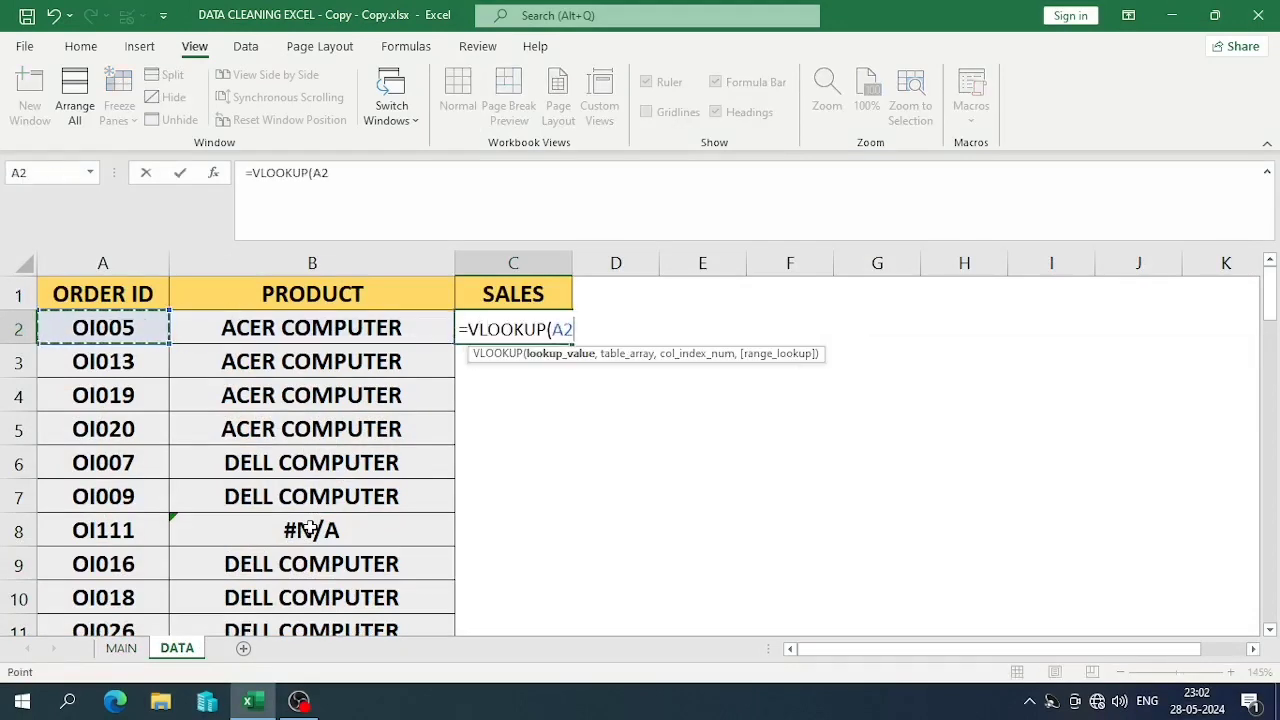
pyautogui.write(',')
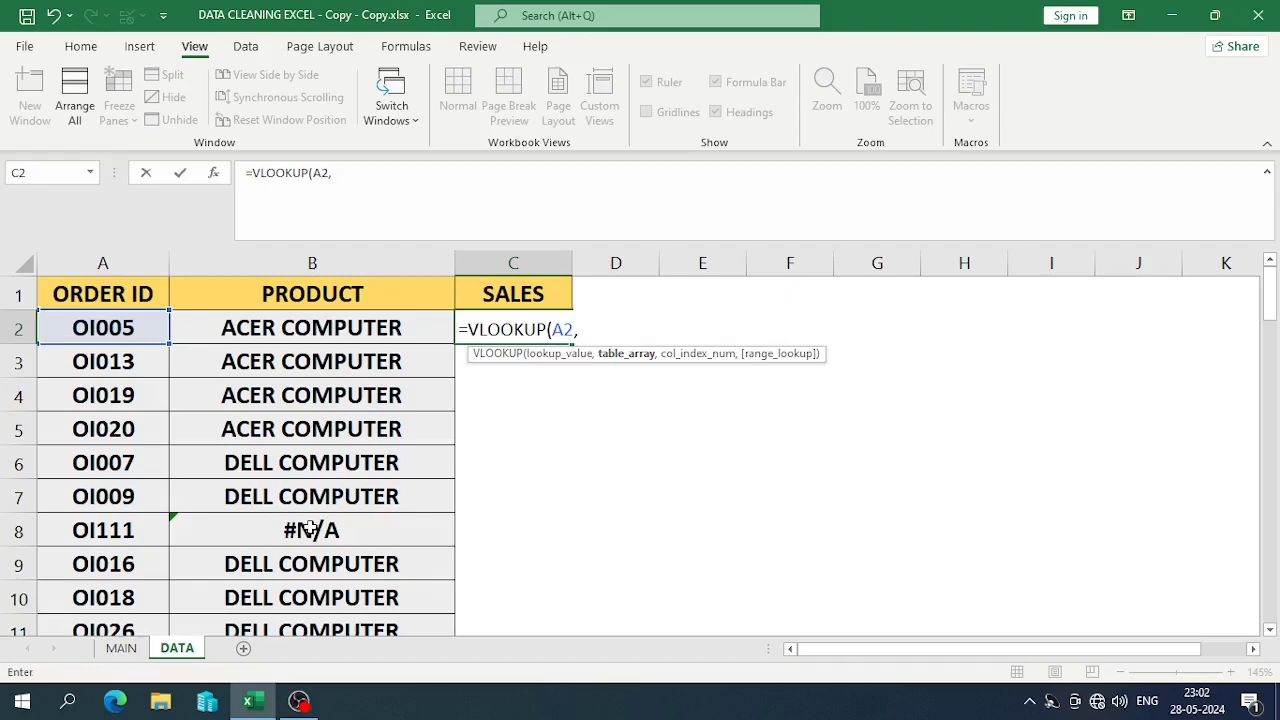
# Set the table array of the SALES lookup to the absolute range $B$2:$F$61 on the MAIN sheet.
pyautogui.hotkey('ctrl', 'pageup')
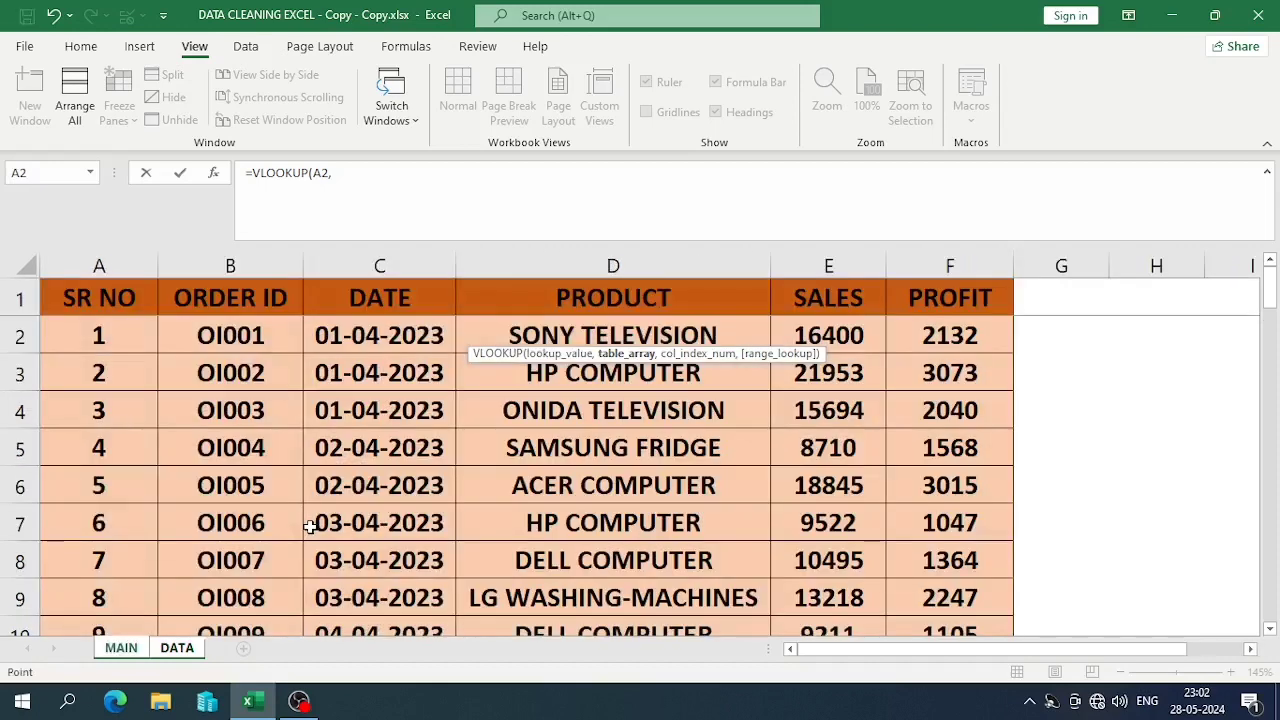
pyautogui.click(212, 341)
pyautogui.hotkey('ctrl', 'shift', 'Right')
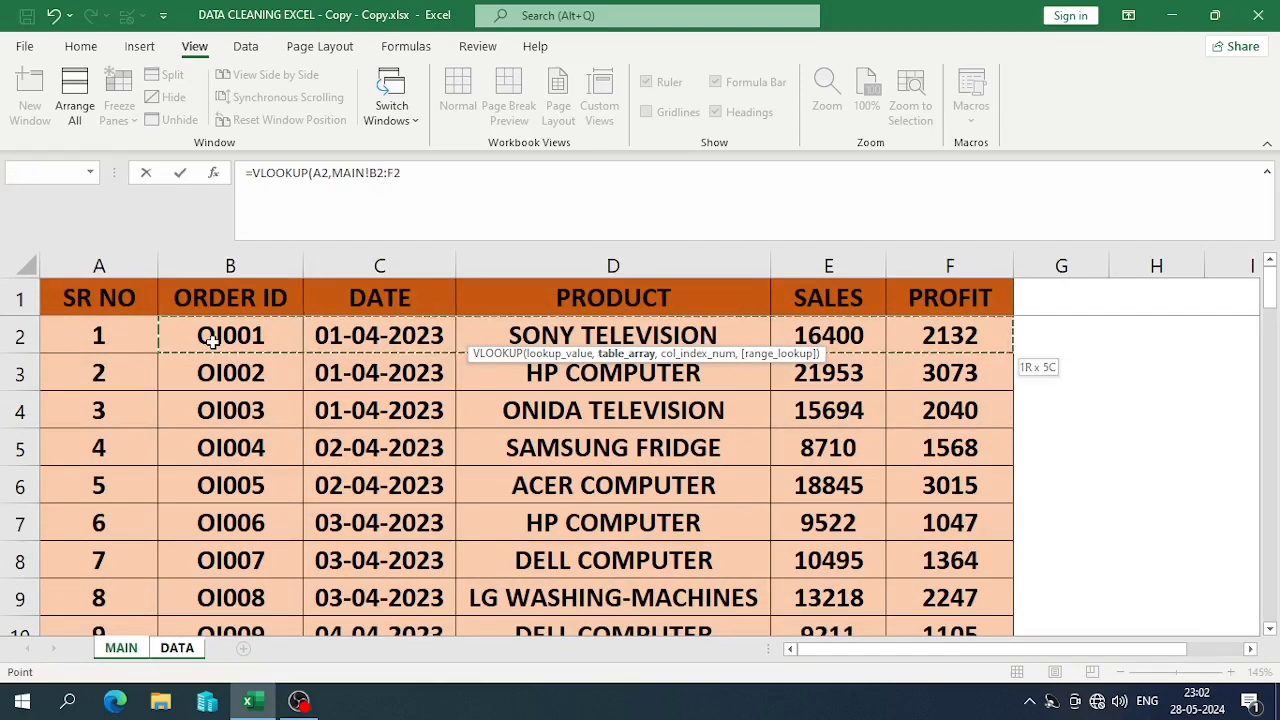
pyautogui.hotkey('ctrl', 'shift', 'Down')
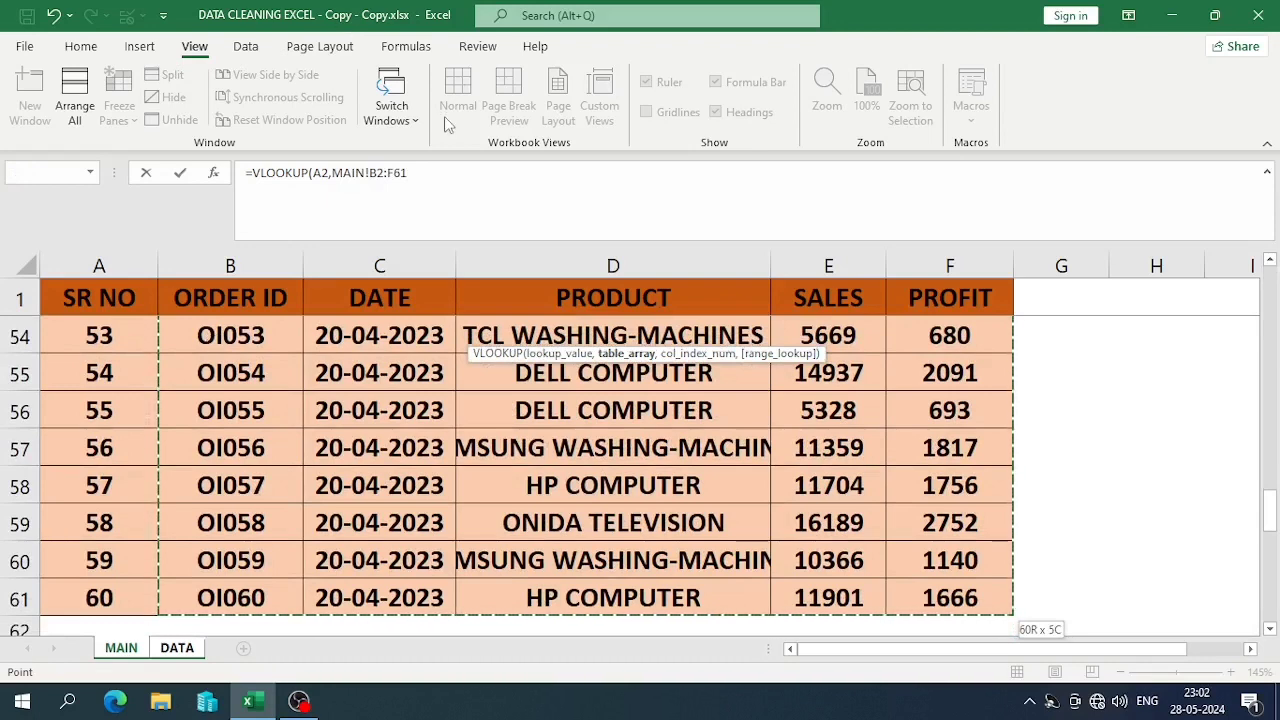
pyautogui.click(444, 172)
pyautogui.press('F4')
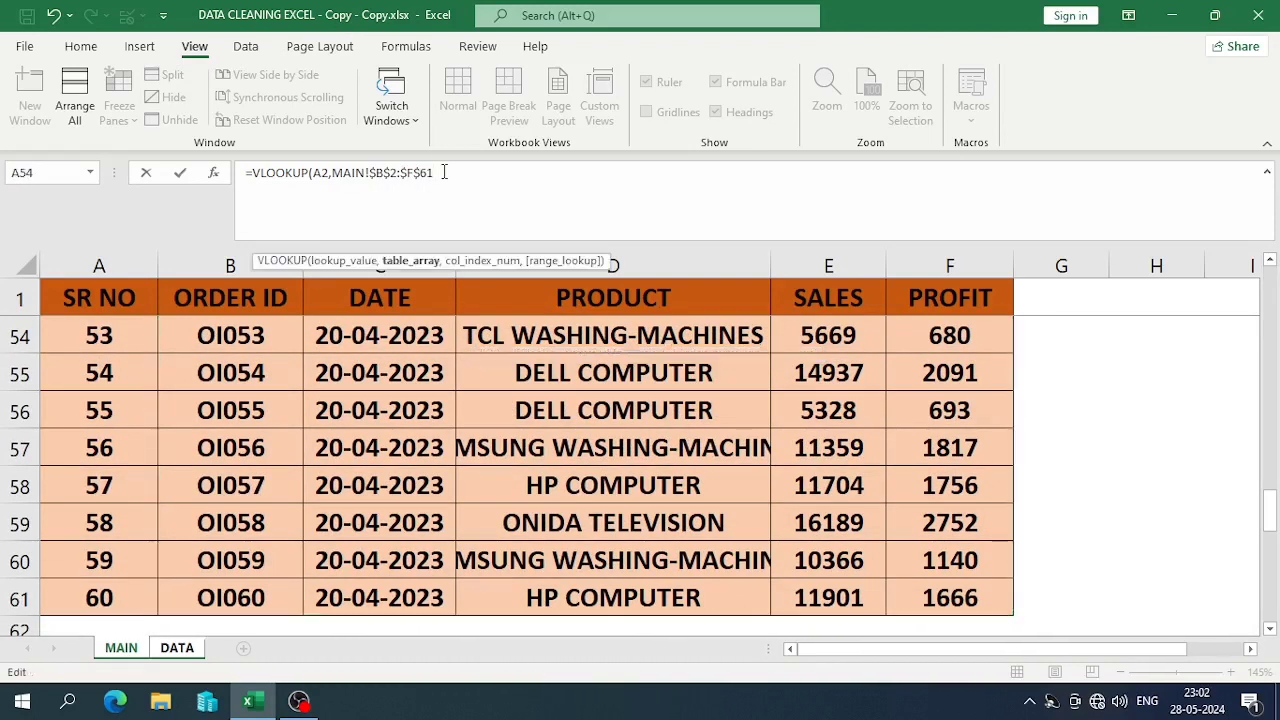
# Complete the SALES lookup with column index 4 and range lookup 0, and enter the formula.
pyautogui.write(',')
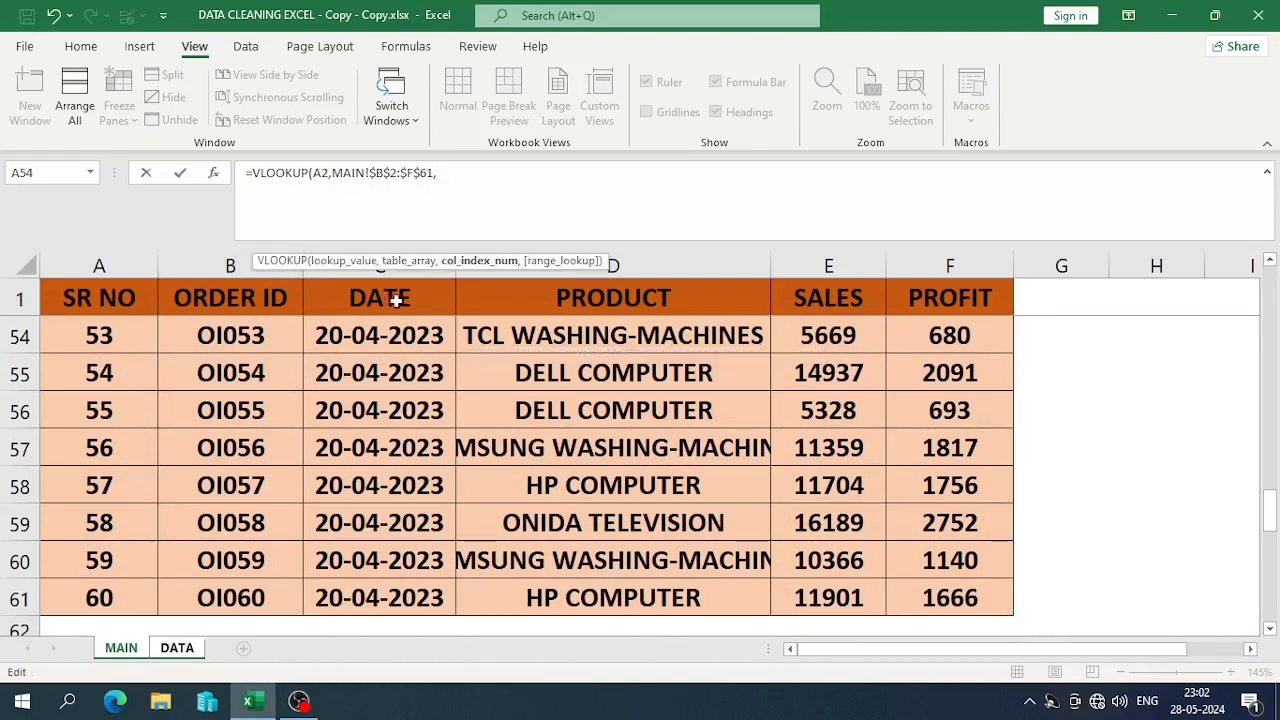
pyautogui.write('4,')
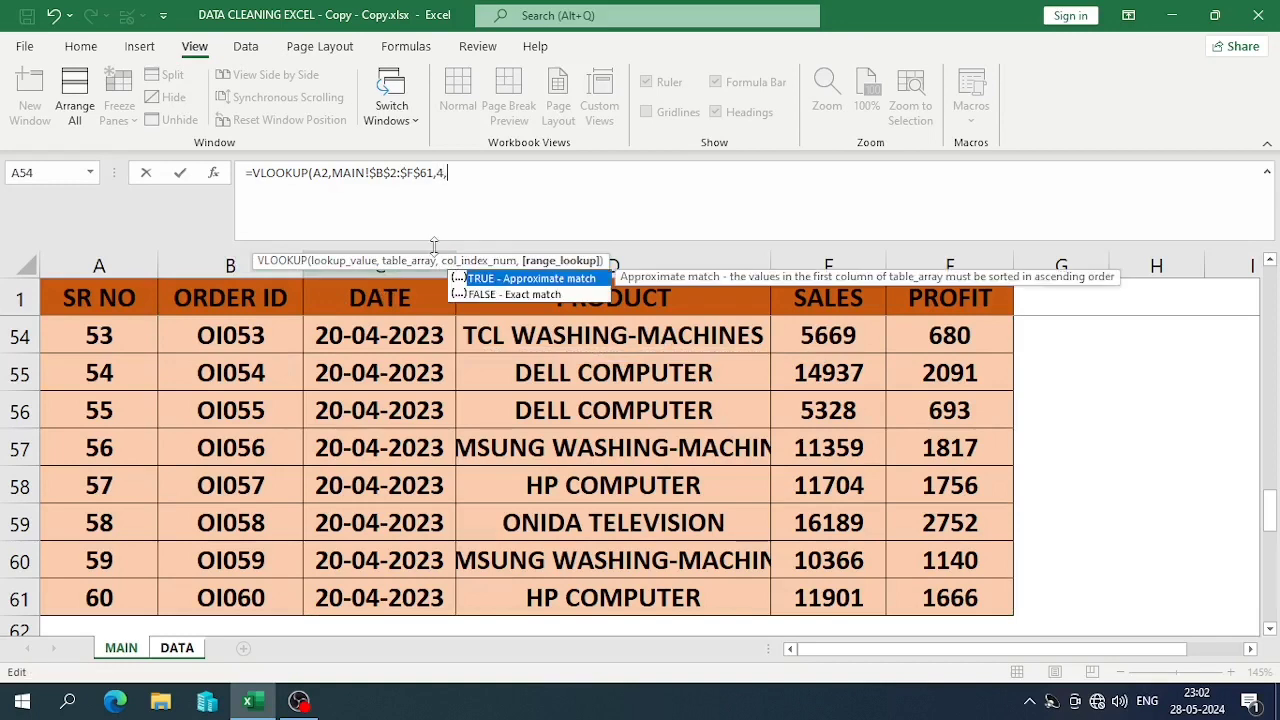
pyautogui.write('0)')
pyautogui.press('Return')
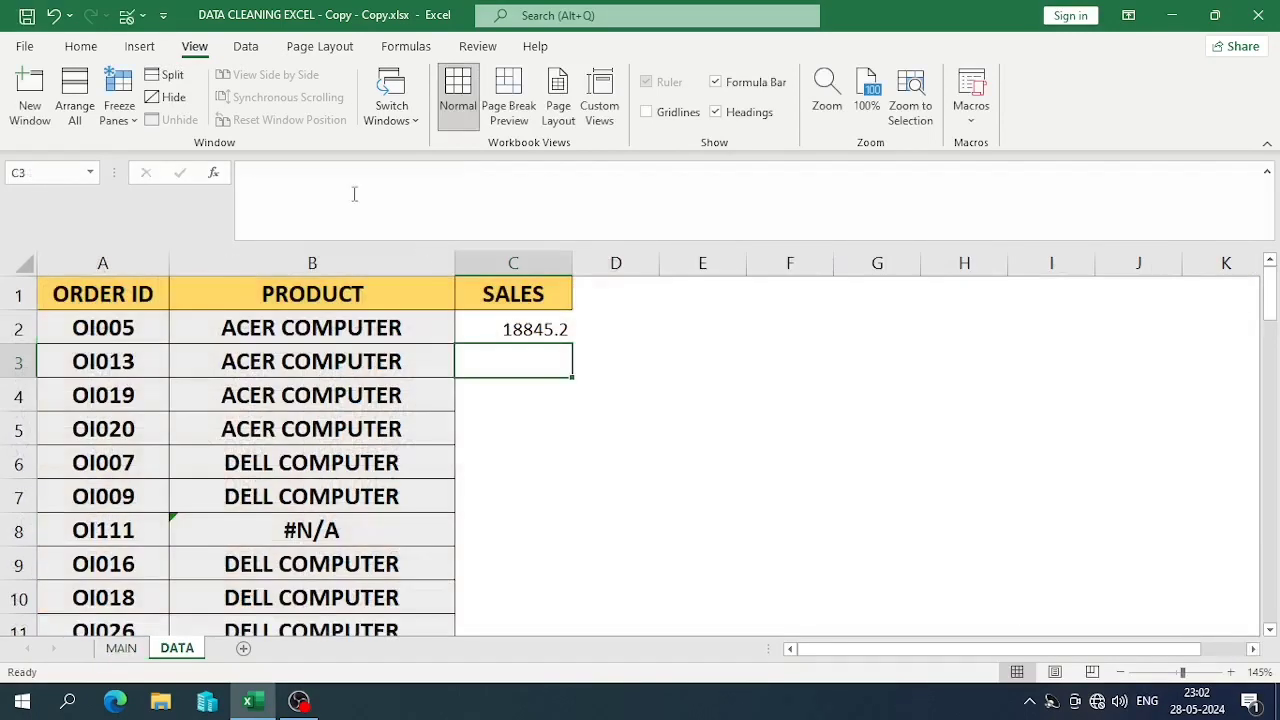
# Copy the cell formatting of B2 onto C2 with Format Painter.
pyautogui.click(315, 316)
pyautogui.hotkey('ctrl', 'shift', 'Down')
pyautogui.click(81, 46)
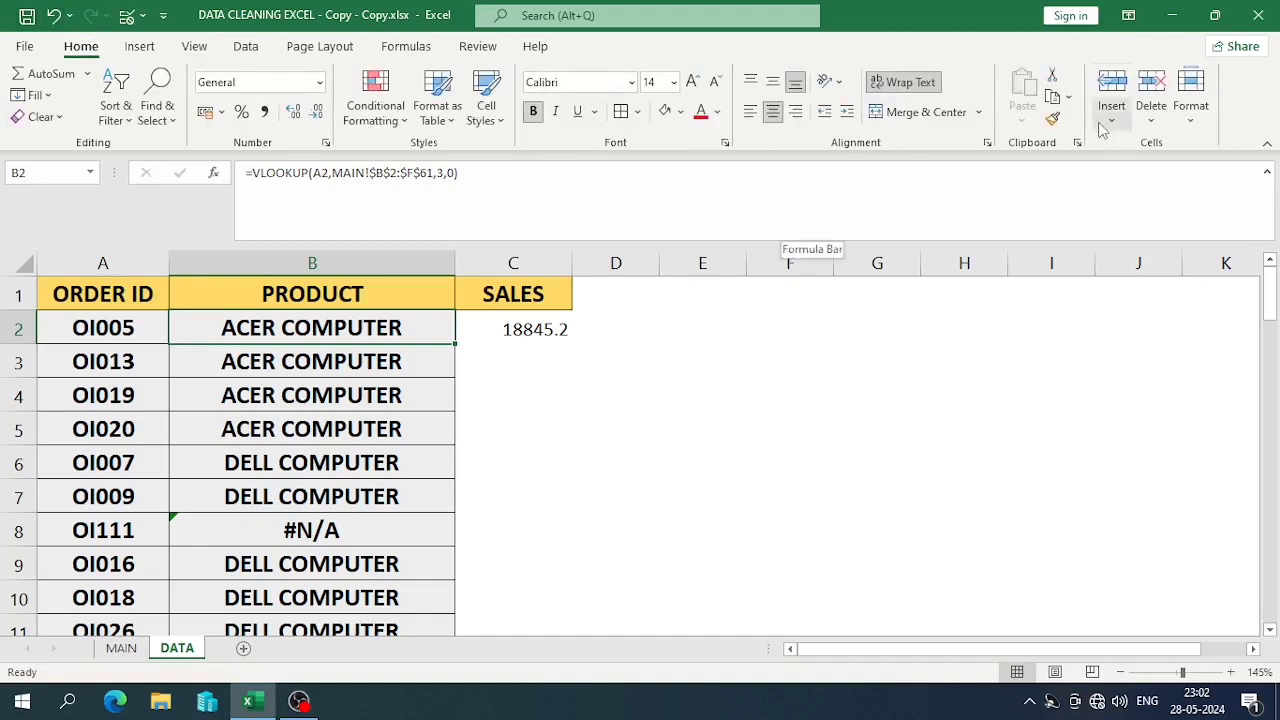
pyautogui.click(1052, 118)
pyautogui.click(530, 332)
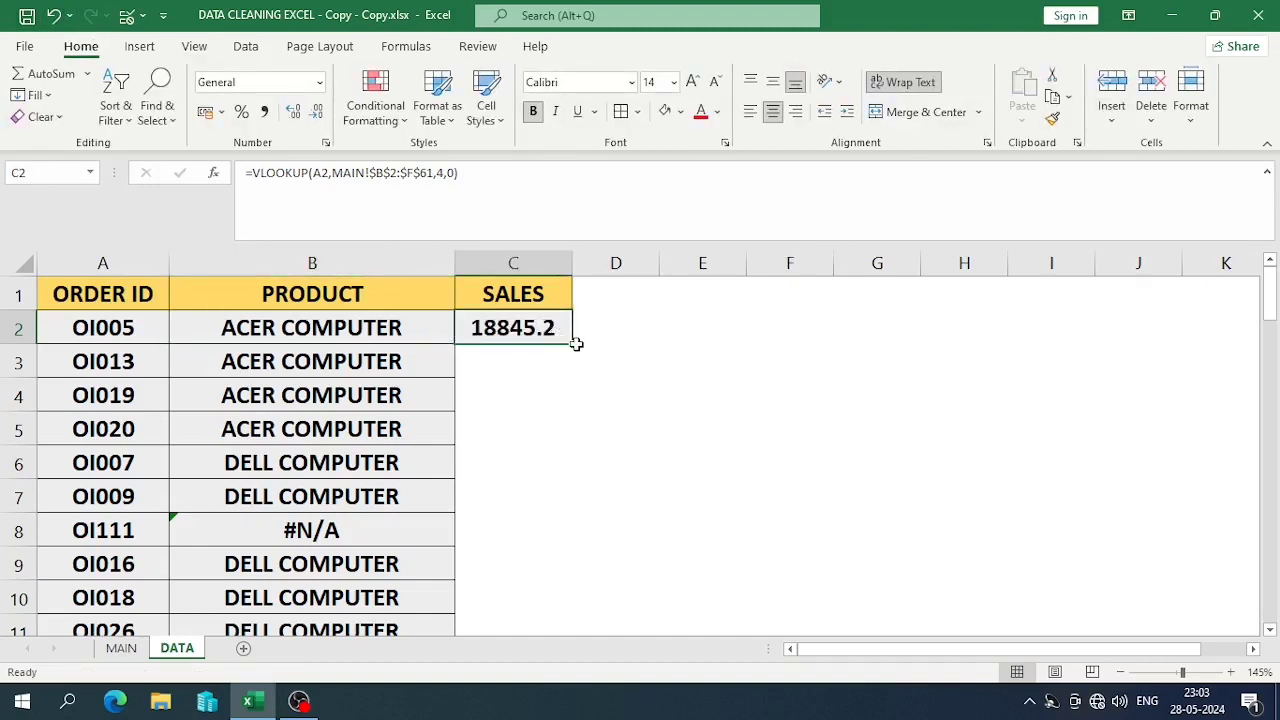
# Fill the VLOOKUP formula from C2 down the whole SALES column.
pyautogui.moveTo(574, 344); pyautogui.dragTo(575, 405)
pyautogui.doubleClick(575, 410)
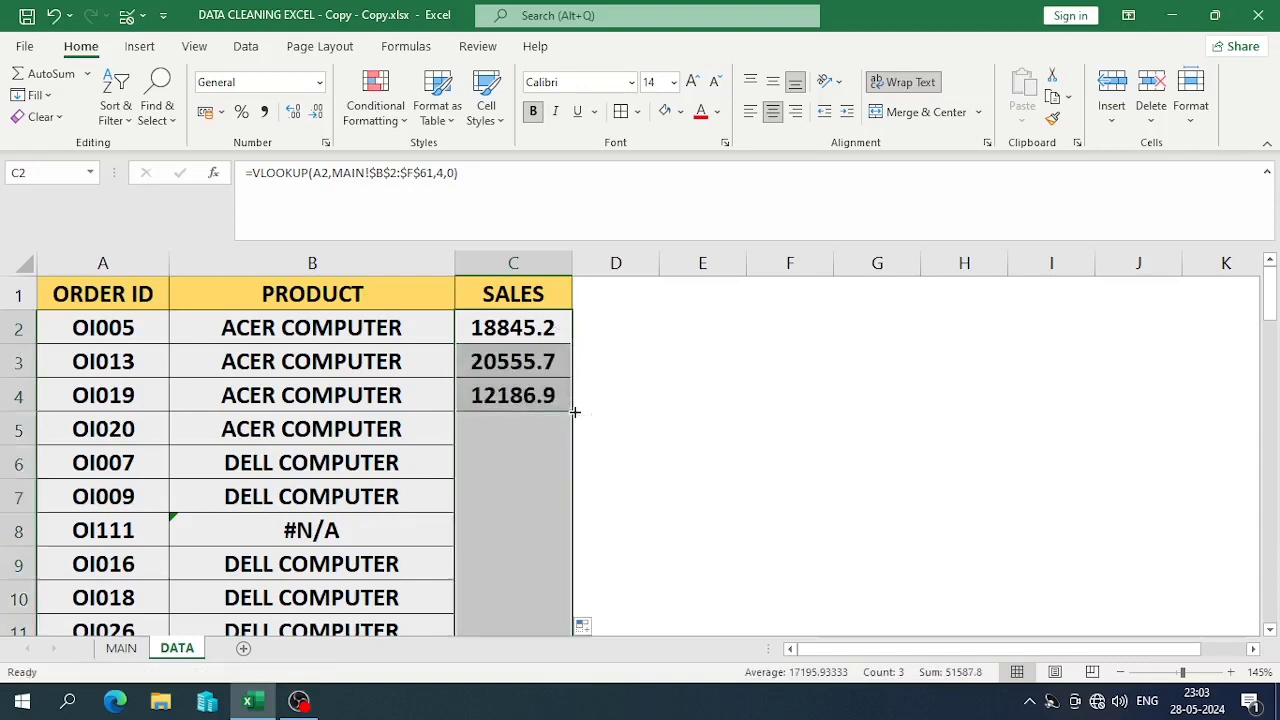
pyautogui.click(616, 397)
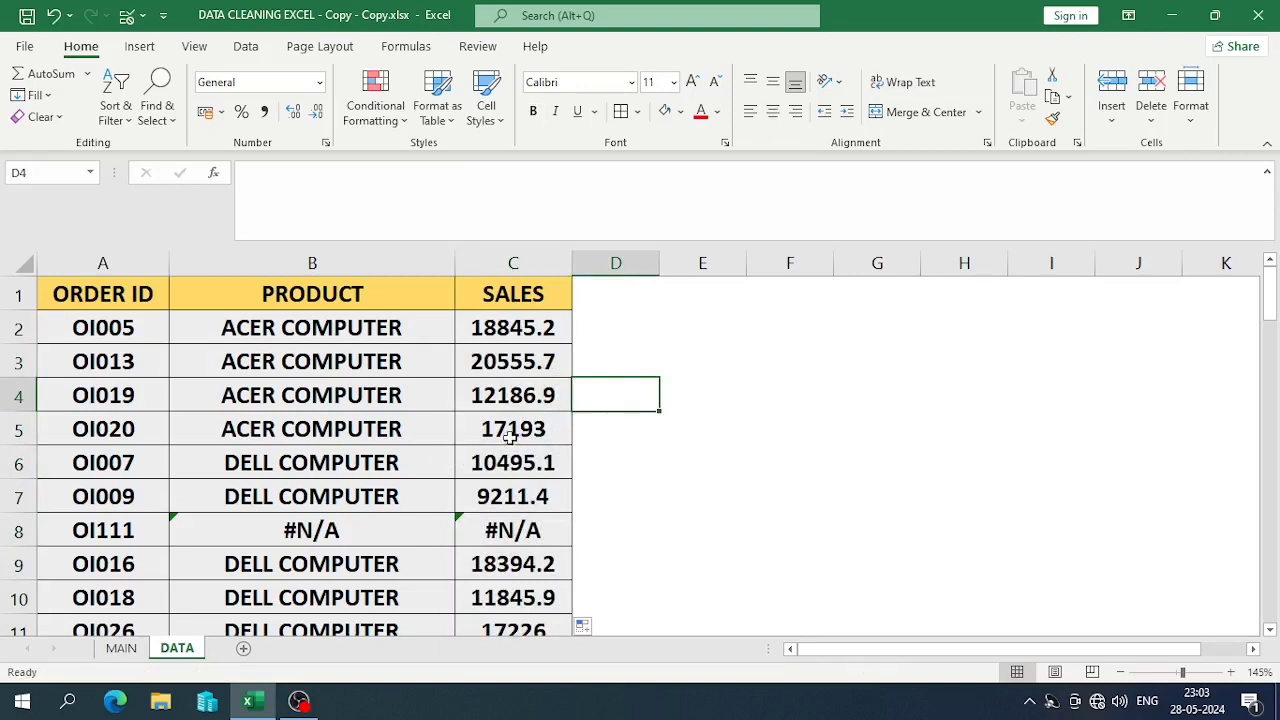
# Review the PRODUCT lookup formulas and examine how the SR NO, ORDER ID and DATE columns are arranged on the MAIN sheet.
pyautogui.click(423, 355)
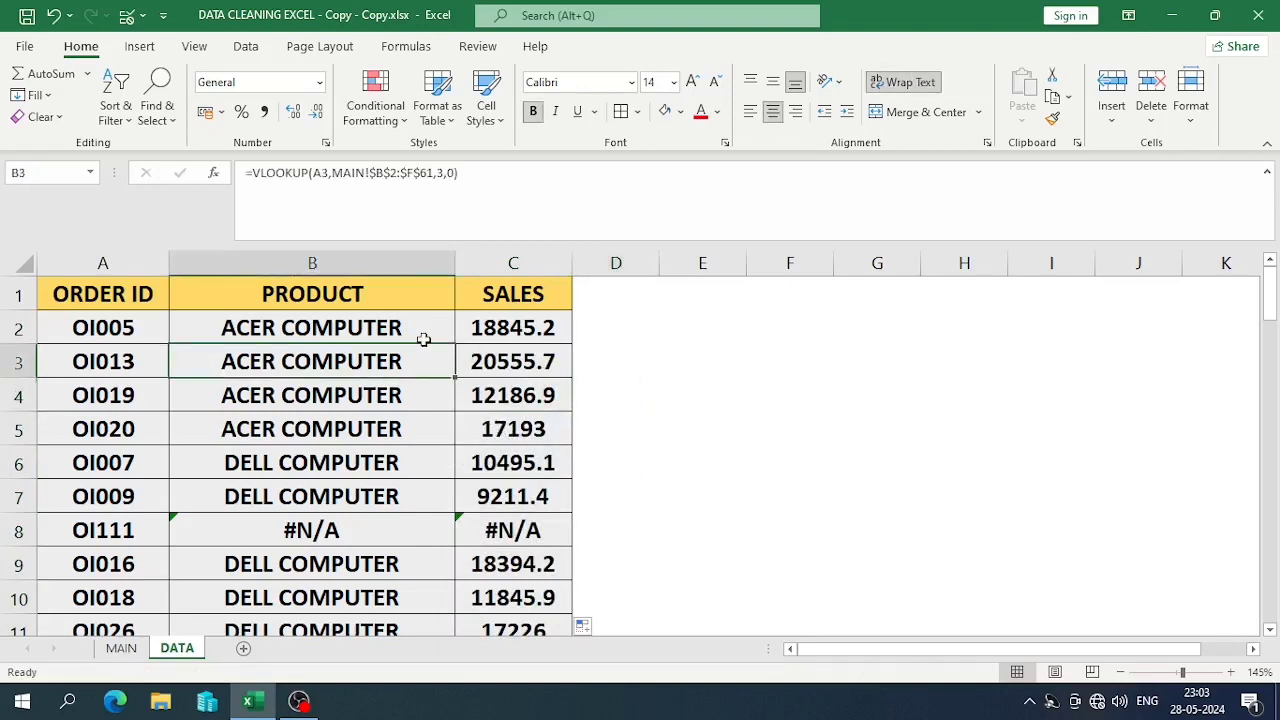
pyautogui.click(423, 340)
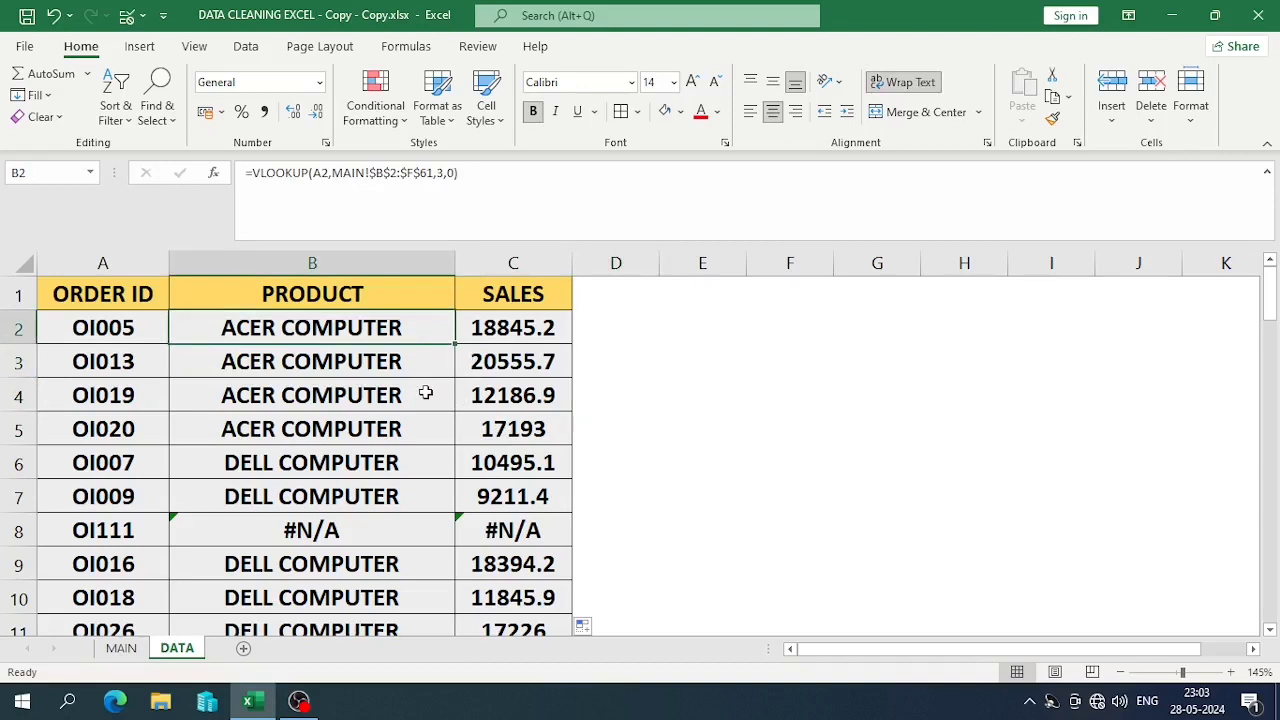
pyautogui.click(110, 650)
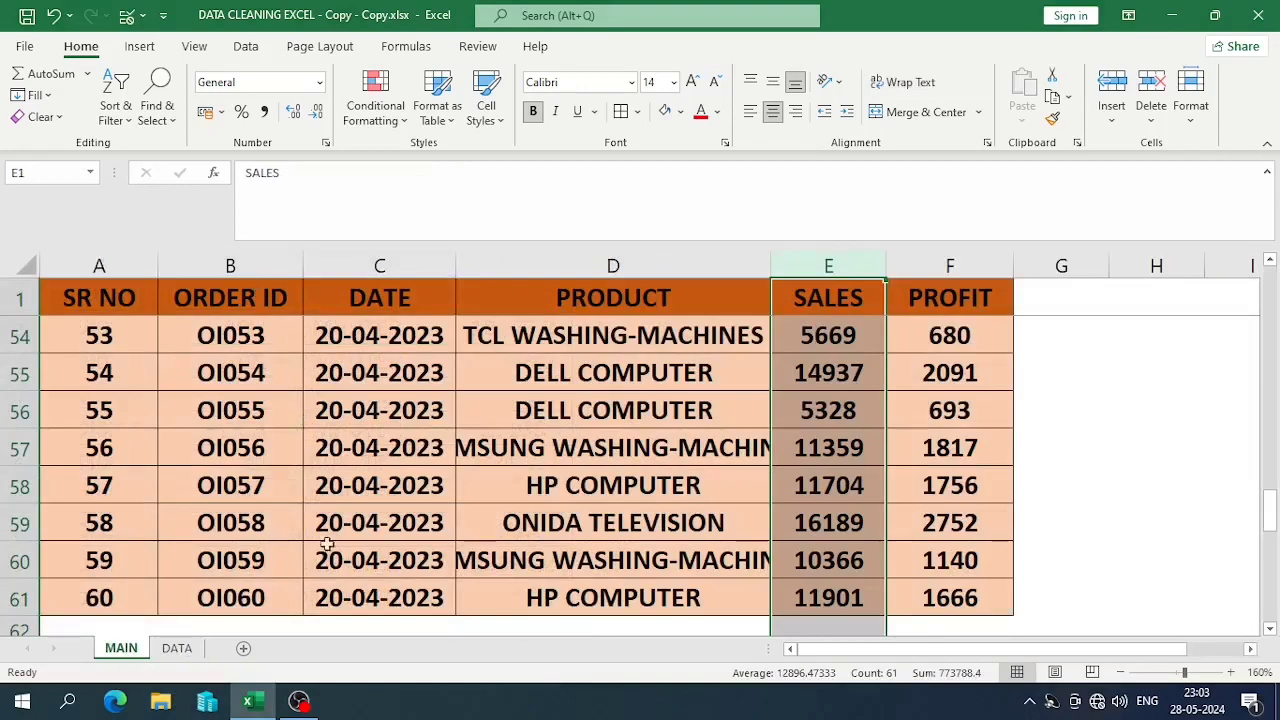
pyautogui.click(387, 626)
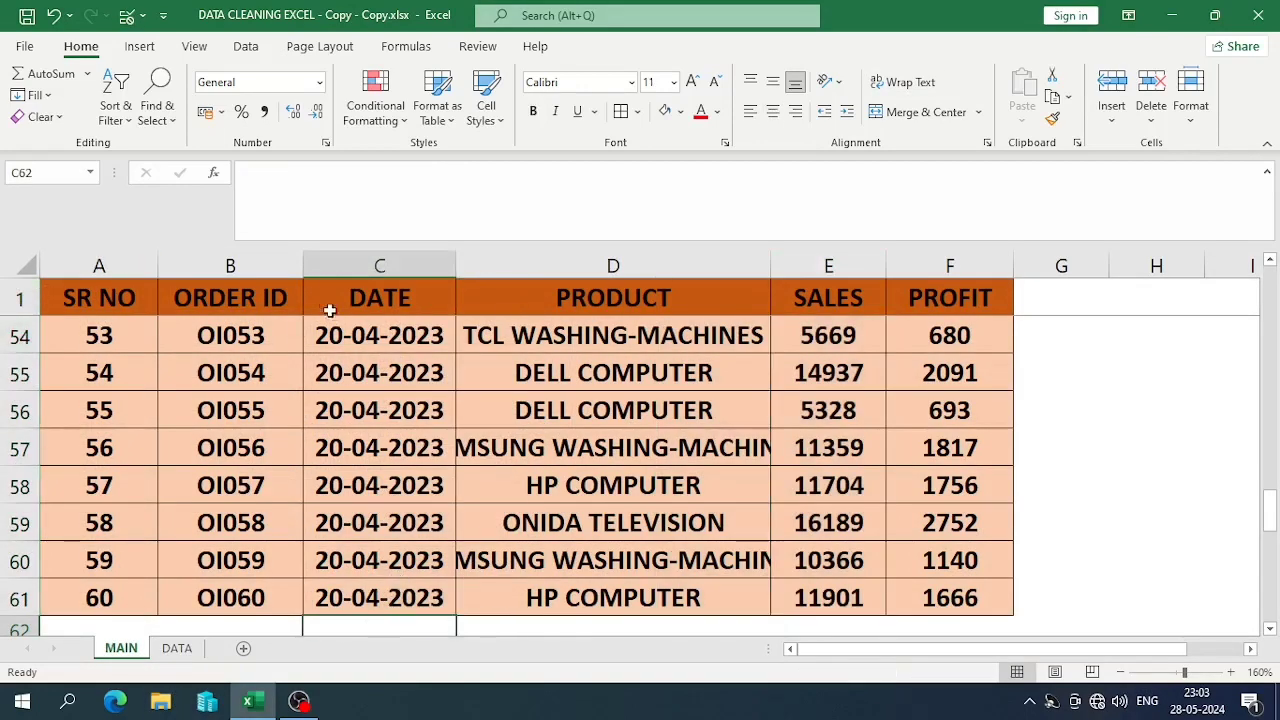
pyautogui.click(250, 266)
pyautogui.click(376, 266)
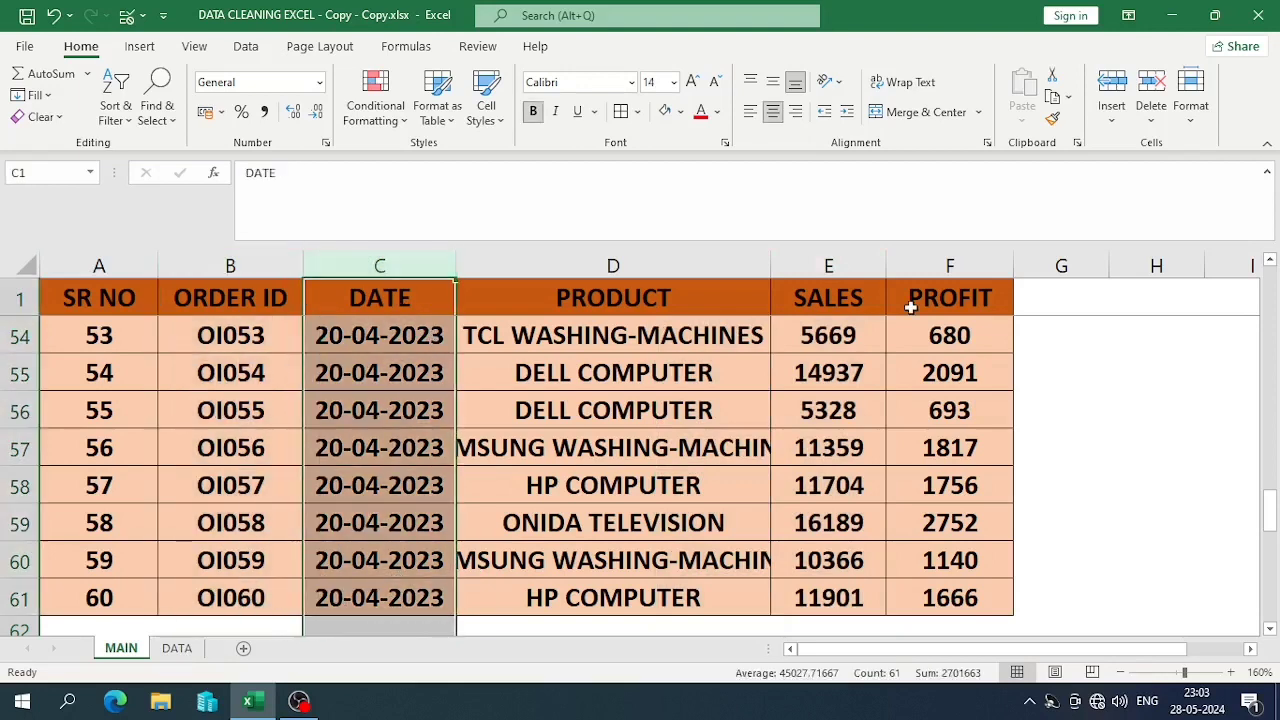
pyautogui.click(287, 260)
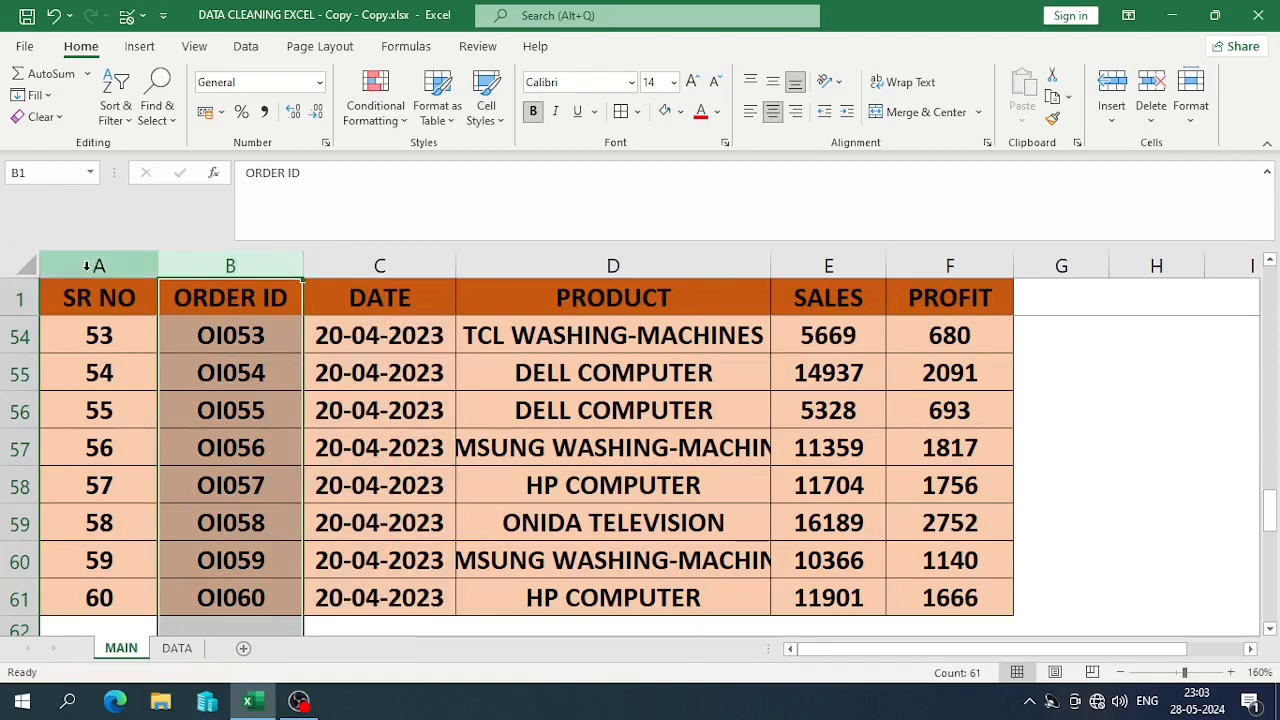
pyautogui.scroll(17, 308, 430)
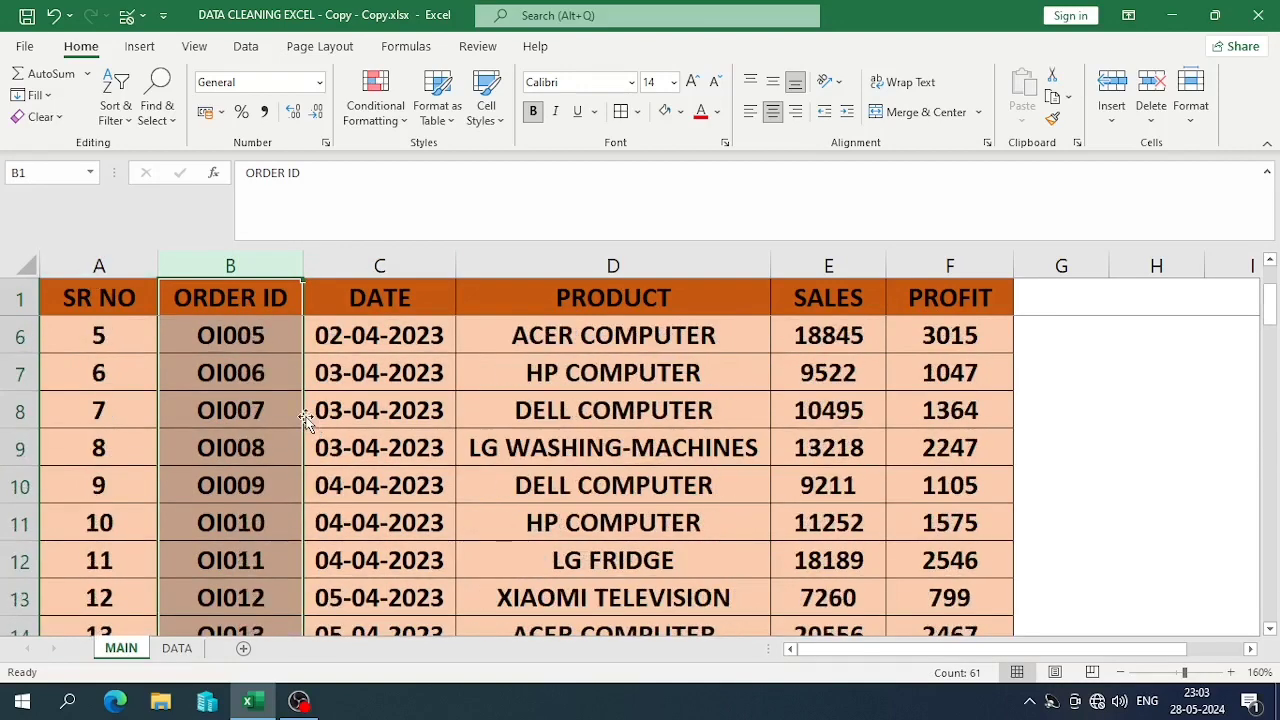
pyautogui.click(264, 340)
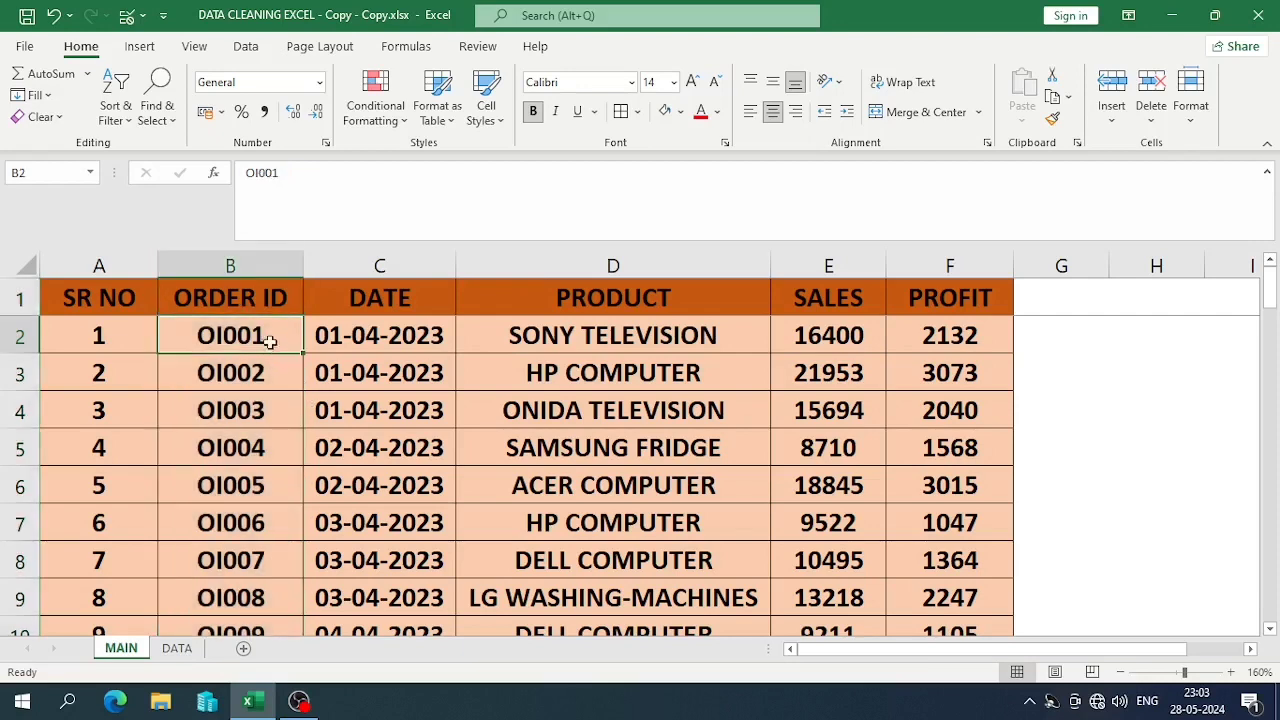
pyautogui.click(258, 448)
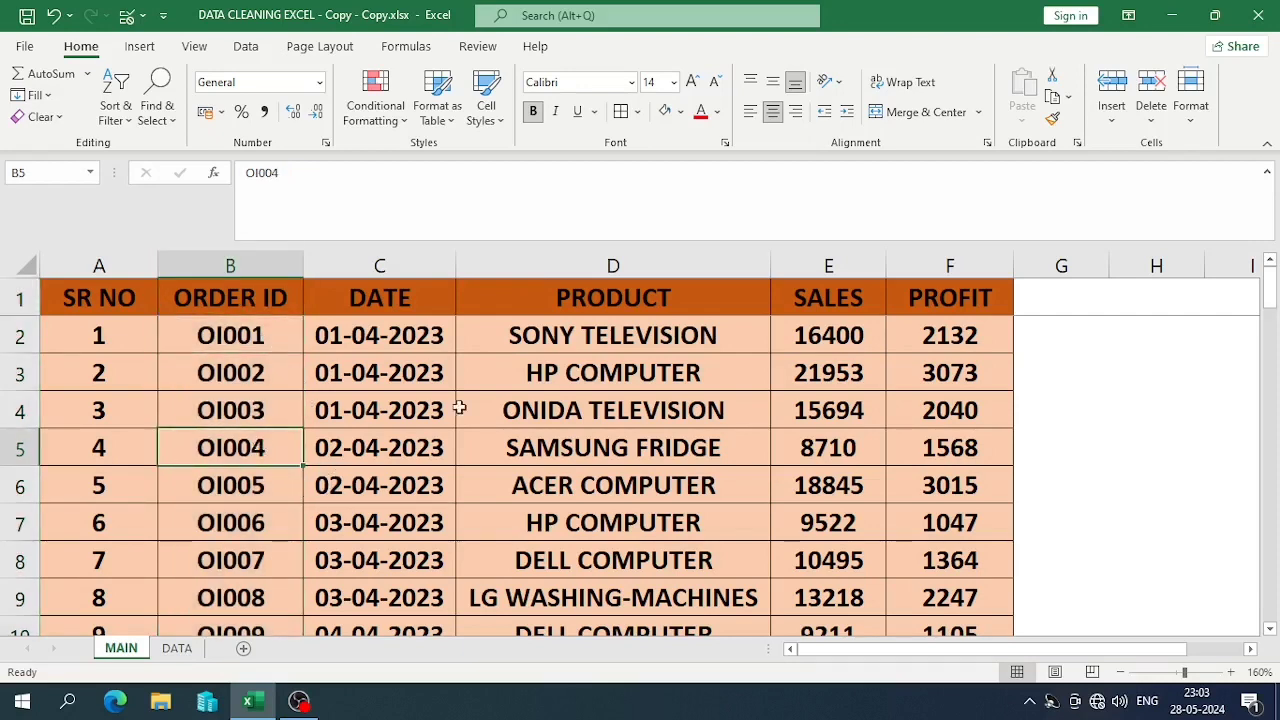
pyautogui.click(490, 333)
pyautogui.click(229, 448)
pyautogui.click(123, 268)
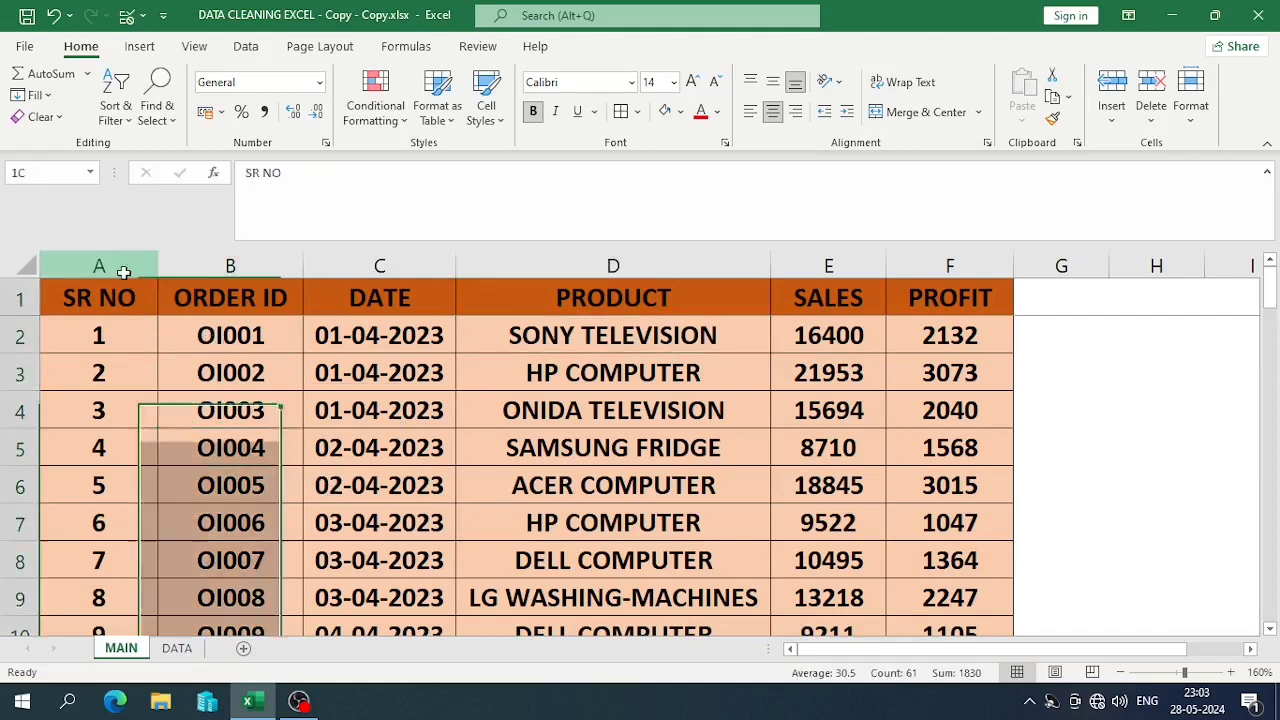
# Clear all the PRODUCT lookup formulas from B2 down on the DATA sheet.
pyautogui.click(177, 648)
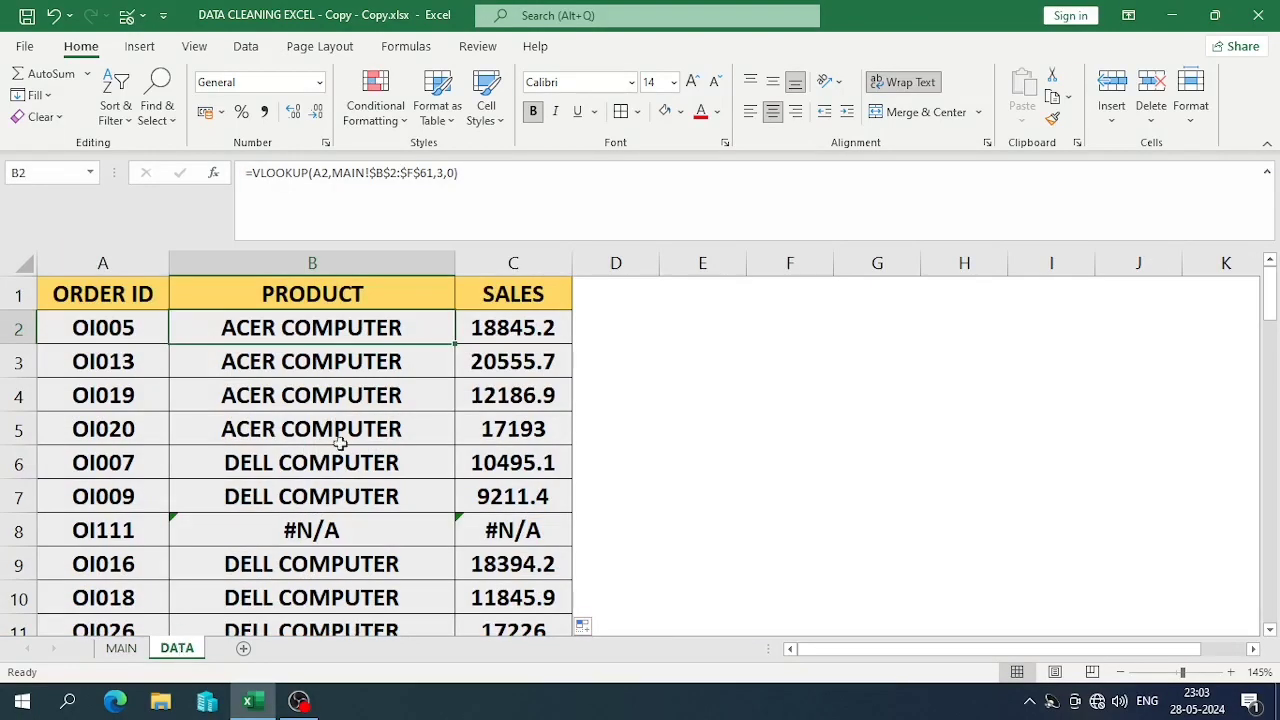
pyautogui.click(500, 260)
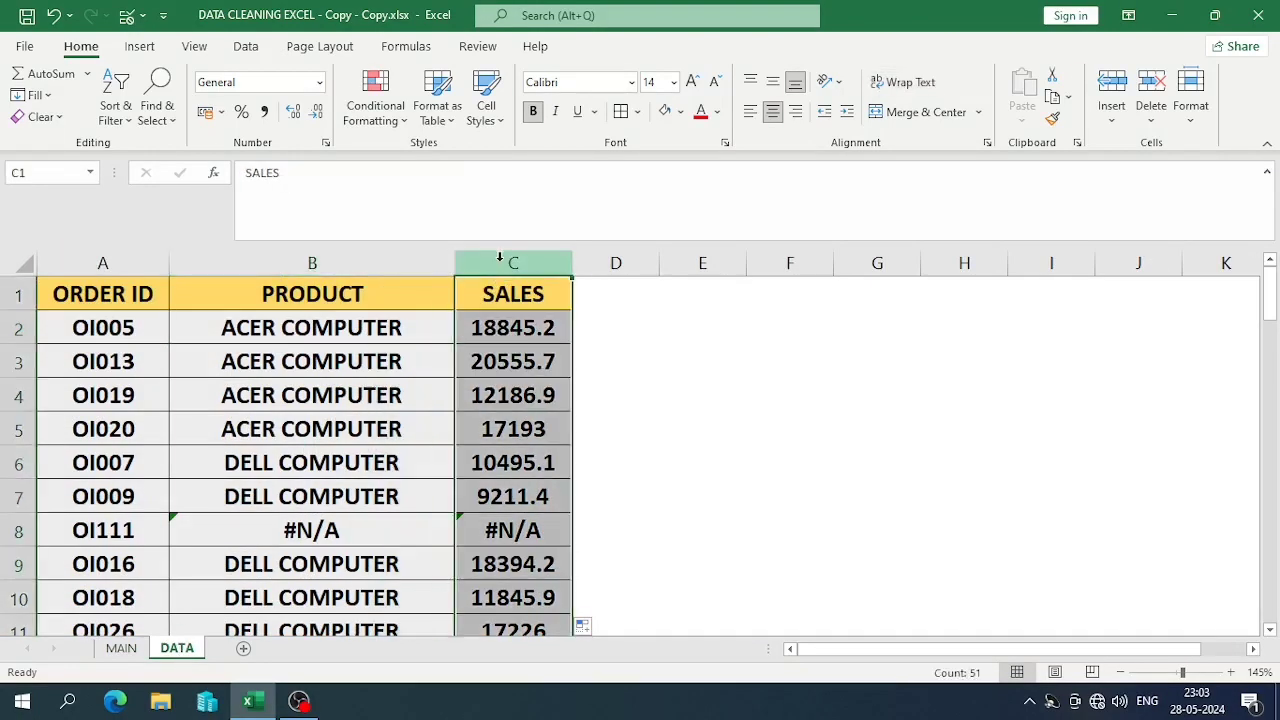
pyautogui.click(362, 326)
pyautogui.hotkey('ctrl', 'shift', 'Down')
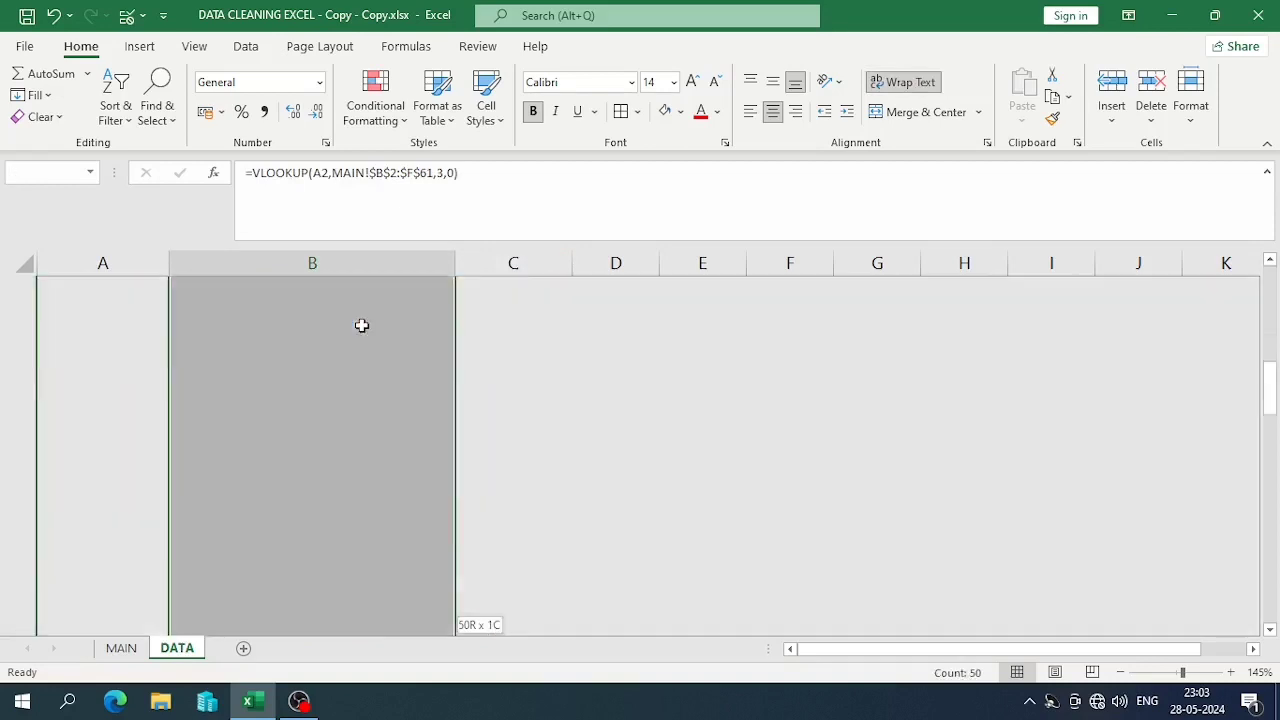
pyautogui.press('Delete')
pyautogui.scroll(14, 360, 323)
# Begin a VLOOKUP in B2 with A2 as lookup value and MAIN!B2:F61 as the table array.
pyautogui.click(287, 316)
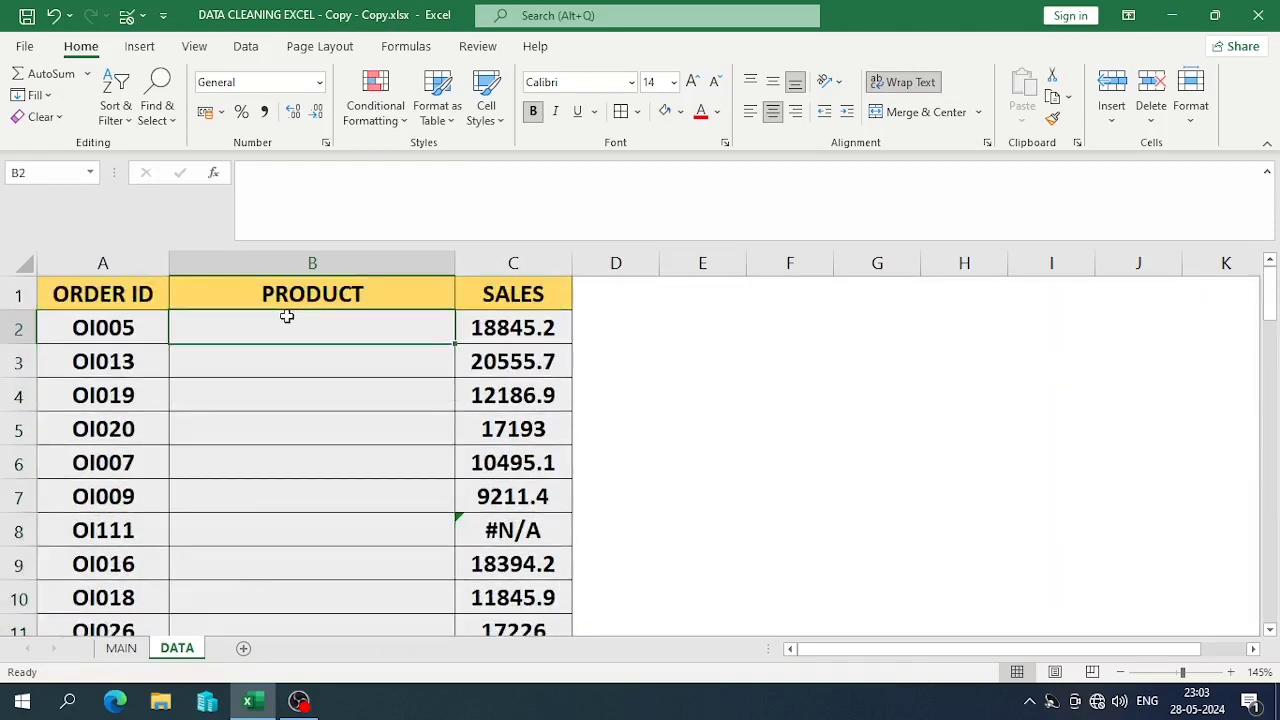
pyautogui.write('=VL')
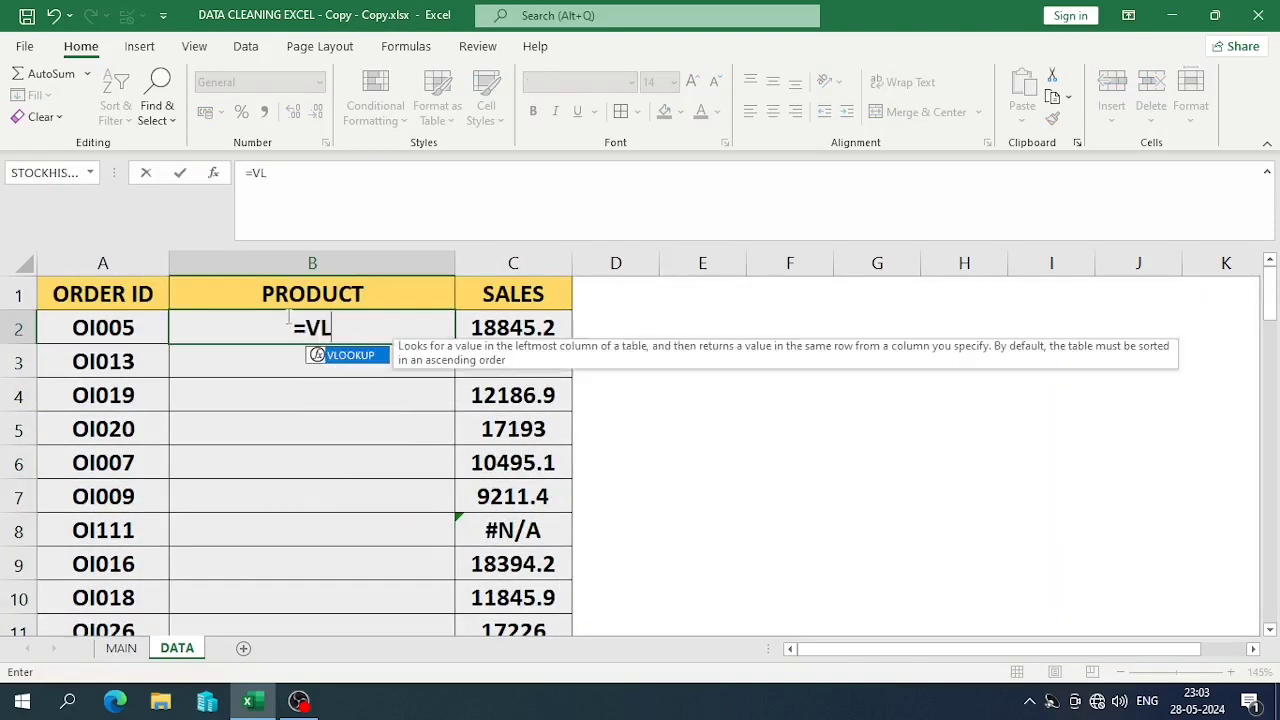
pyautogui.press('Tab')
pyautogui.press('Left')
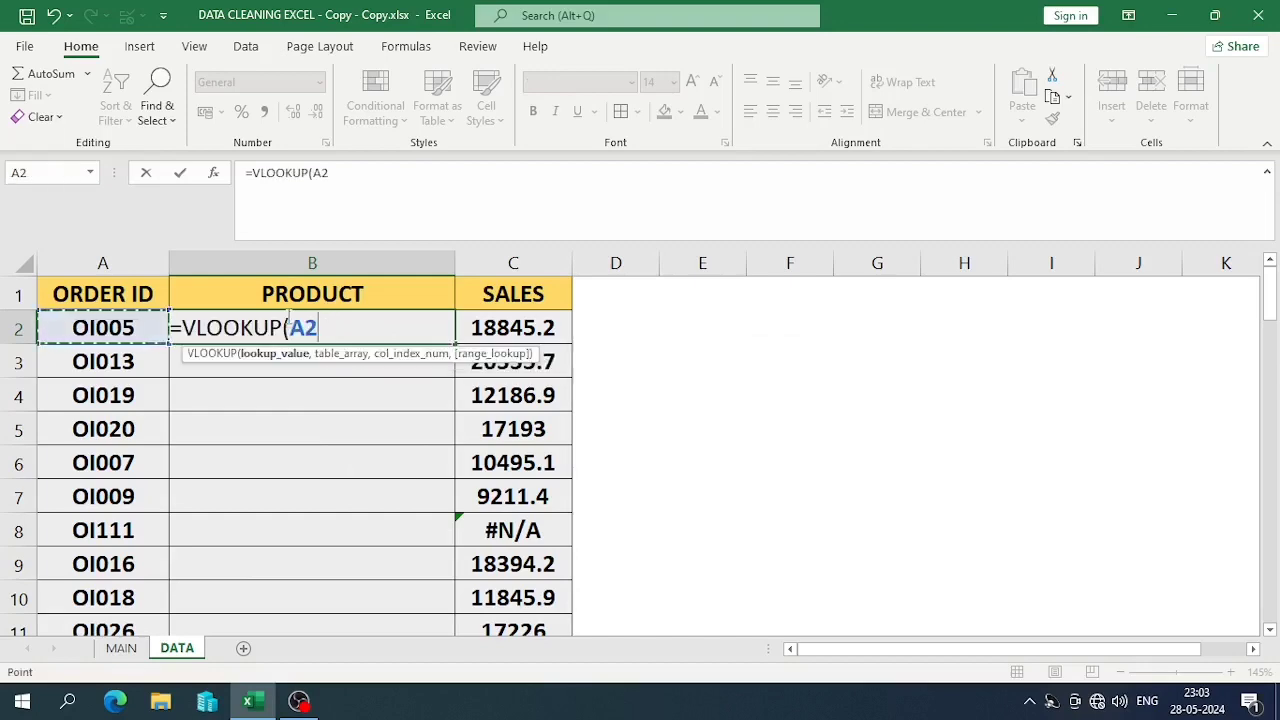
pyautogui.write(',')
pyautogui.hotkey('ctrl', 'pageup')
pyautogui.click(253, 321)
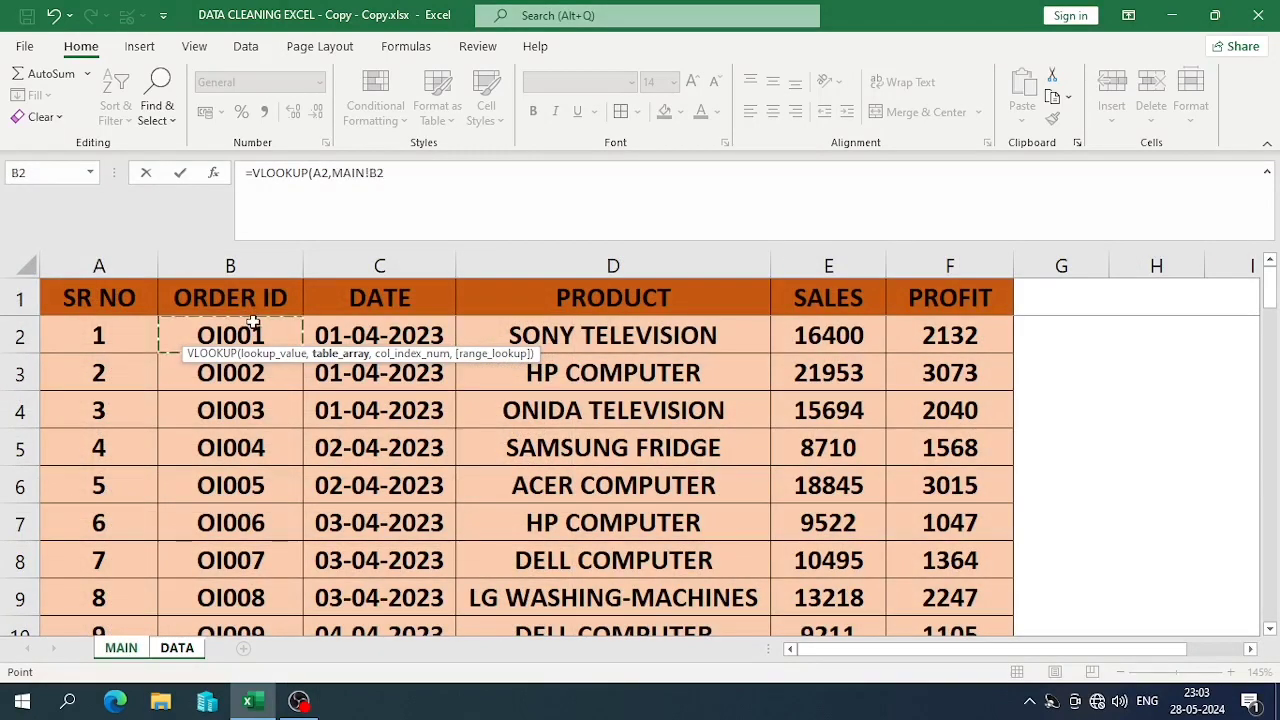
pyautogui.hotkey('ctrl', 'shift', 'Down')
pyautogui.hotkey('ctrl', 'shift', 'Right')
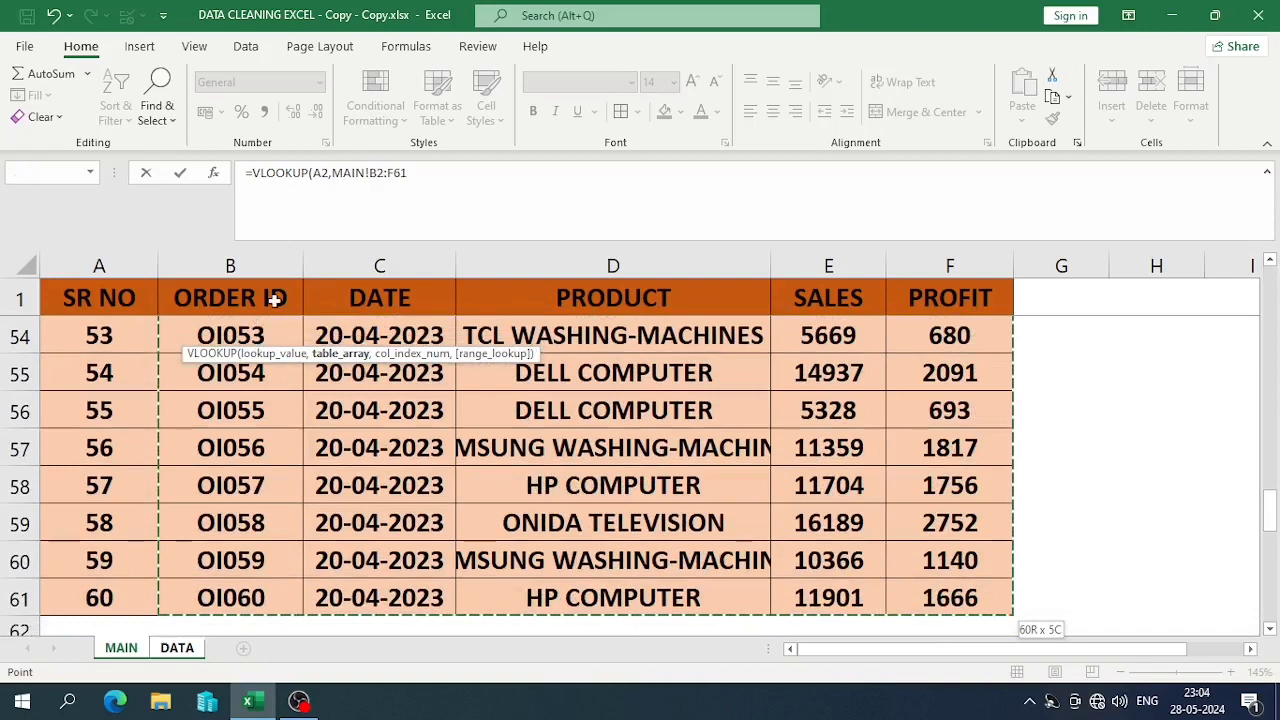
# Complete the PRODUCT lookup with column index 3 and range lookup 0, and enter the formula.
pyautogui.click(453, 175)
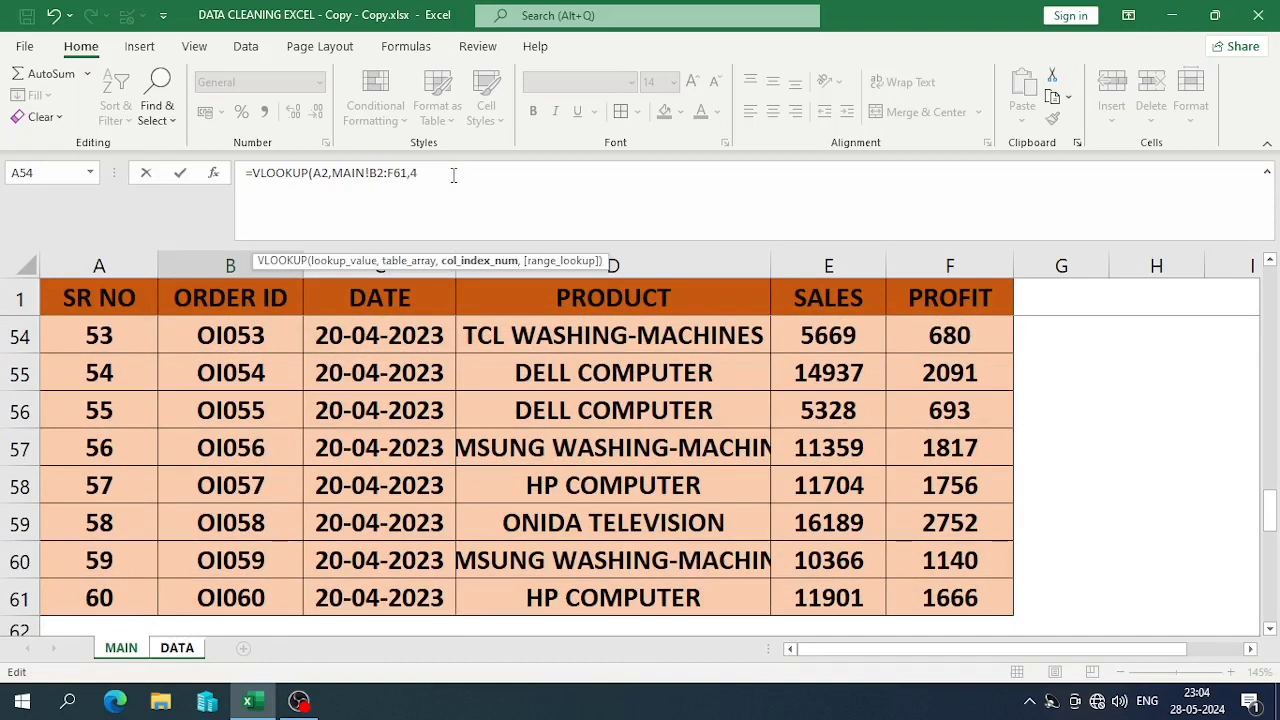
pyautogui.write(',3,0)')
pyautogui.press('Return')
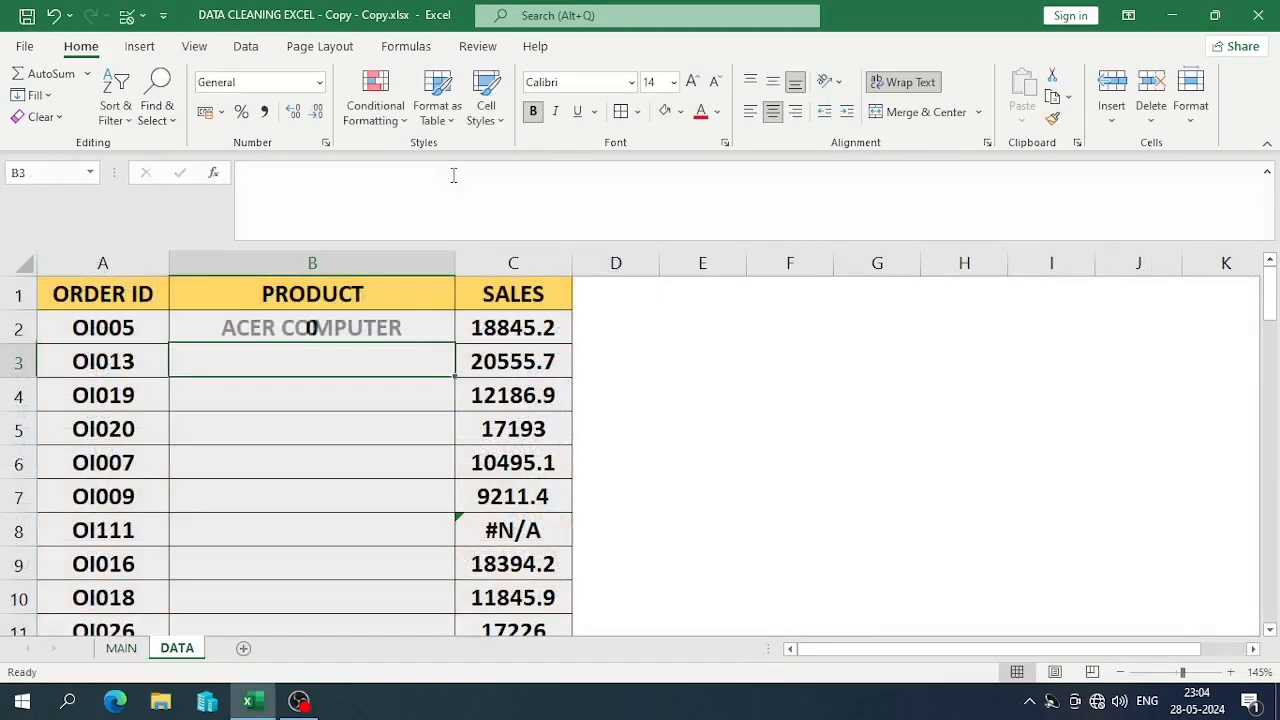
# Fill the B2 lookup with its relative table range down the PRODUCT column.
pyautogui.click(449, 336)
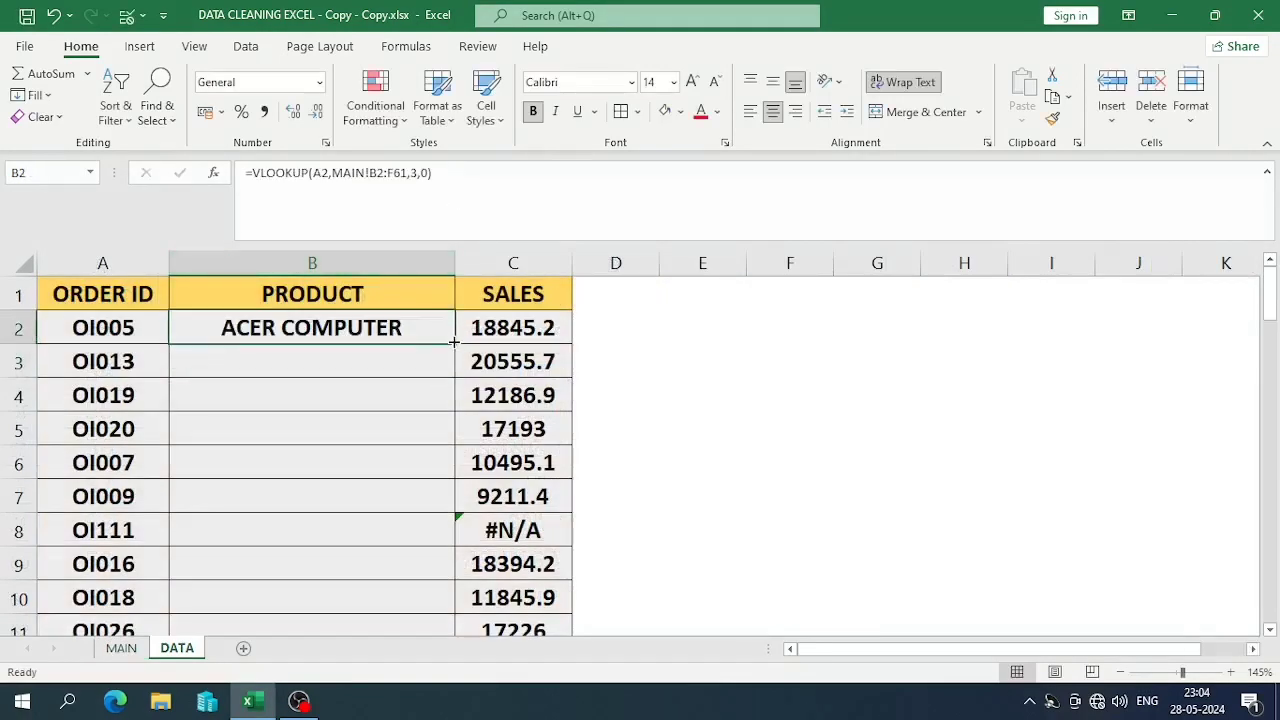
pyautogui.doubleClick(453, 342)
pyautogui.scroll(-2, 435, 348)
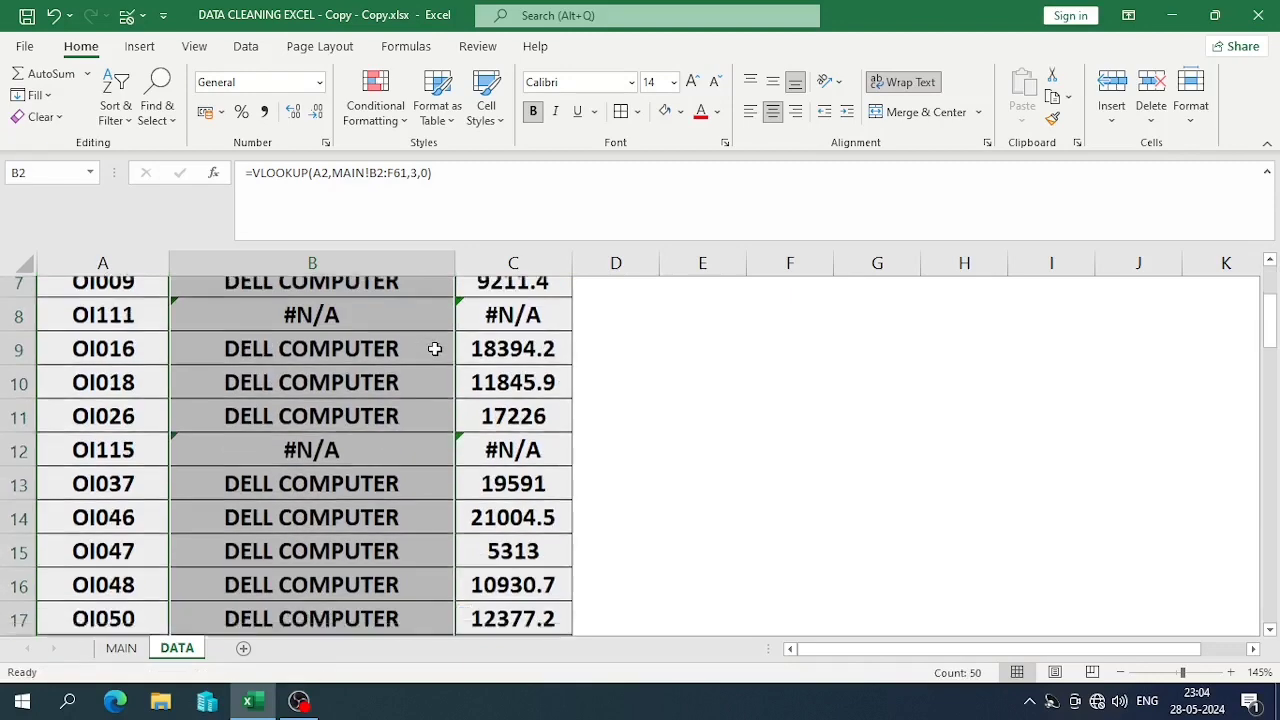
pyautogui.scroll(-4, 435, 348)
# Compare the table ranges in the B21 and B2 lookup formulas and review the source rows on the MAIN sheet.
pyautogui.click(341, 372)
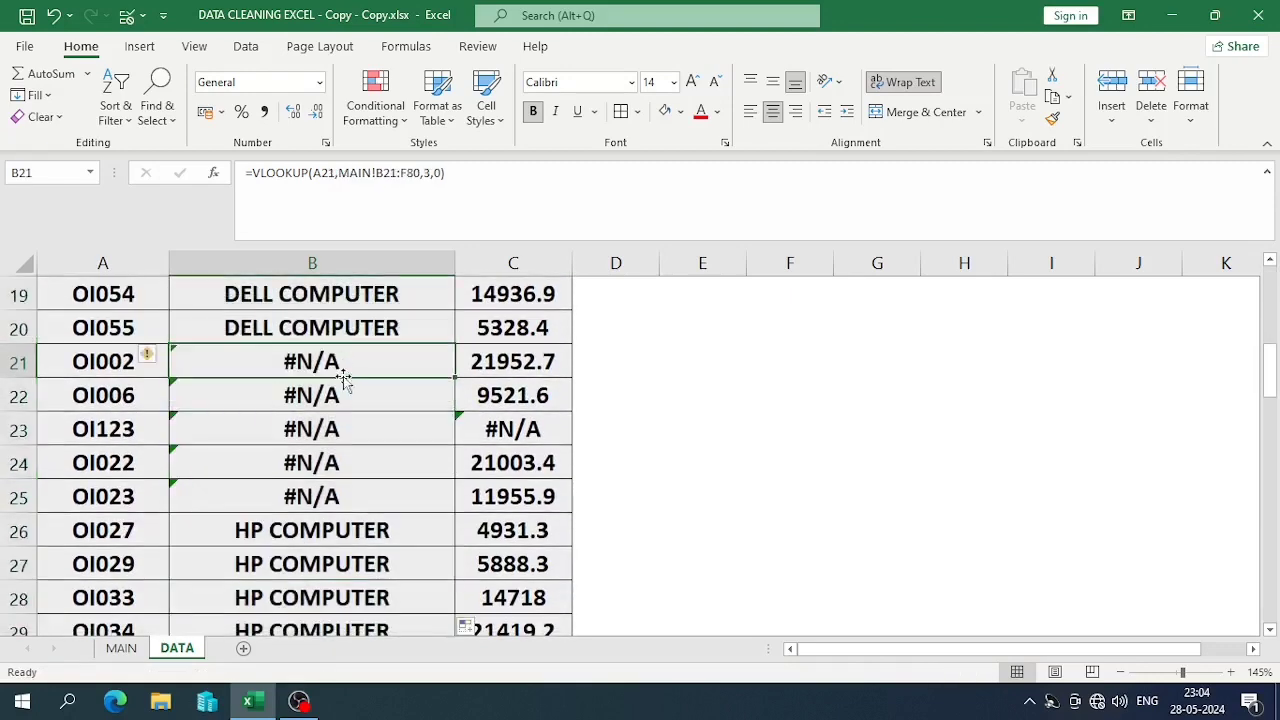
pyautogui.scroll(3, 308, 422)
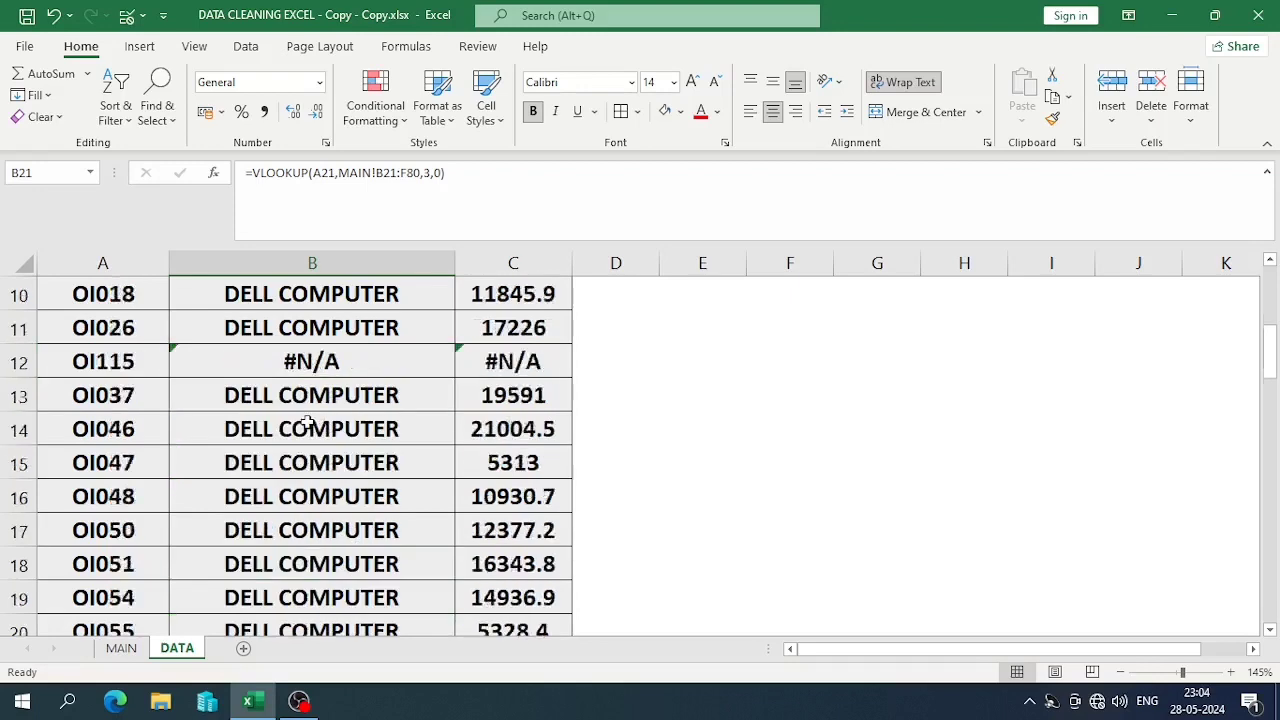
pyautogui.scroll(3, 308, 422)
pyautogui.click(274, 326)
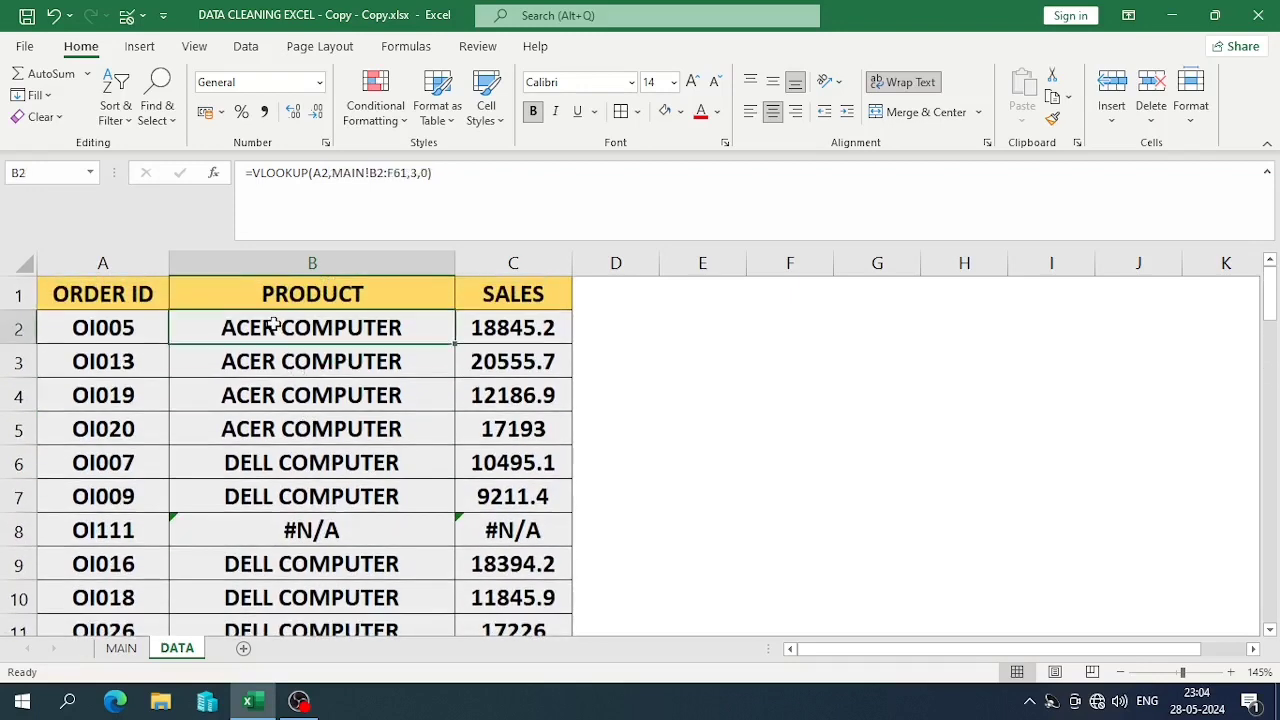
pyautogui.doubleClick(274, 326)
pyautogui.press('Return')
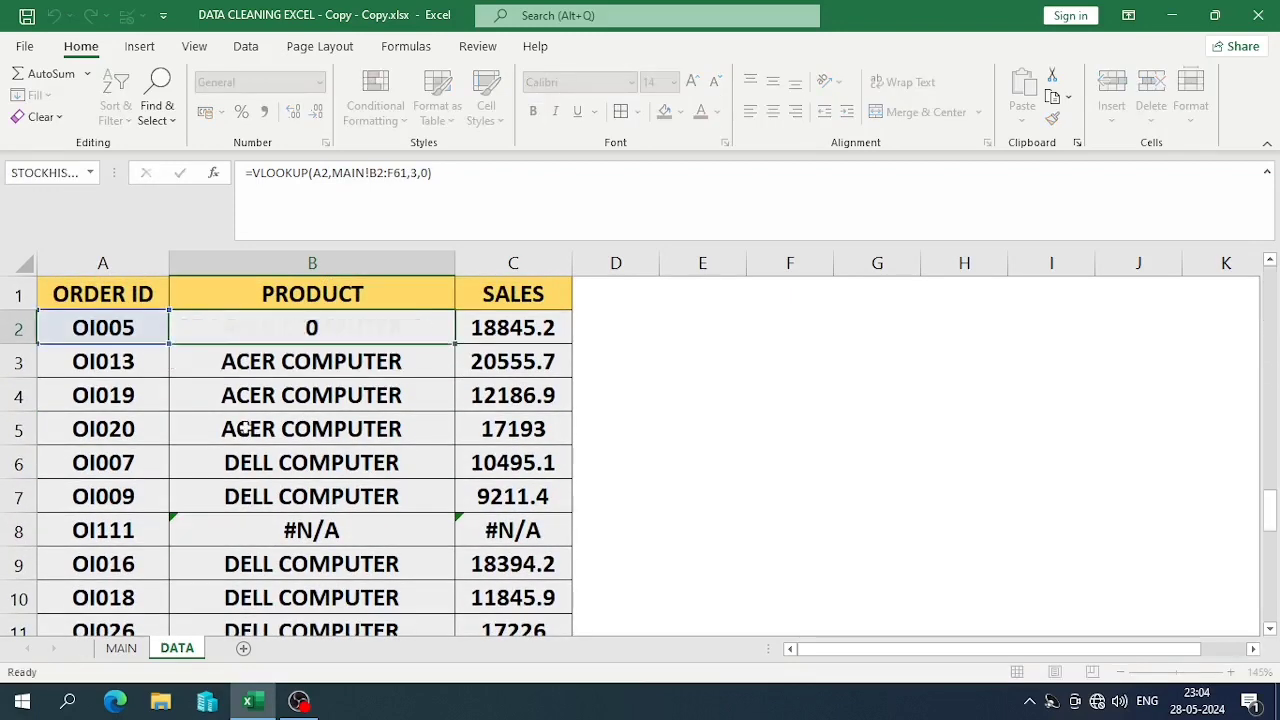
pyautogui.hotkey('ctrl', 'pageup')
pyautogui.scroll(17, 245, 427)
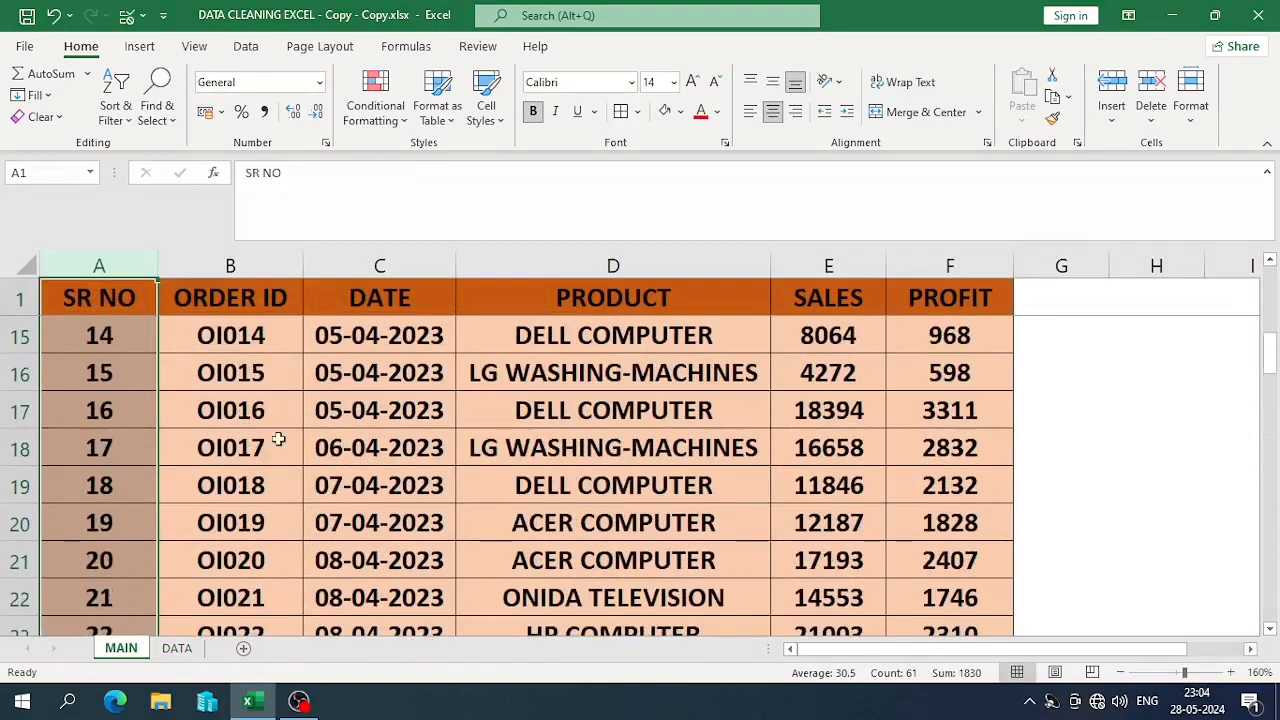
pyautogui.click(531, 426)
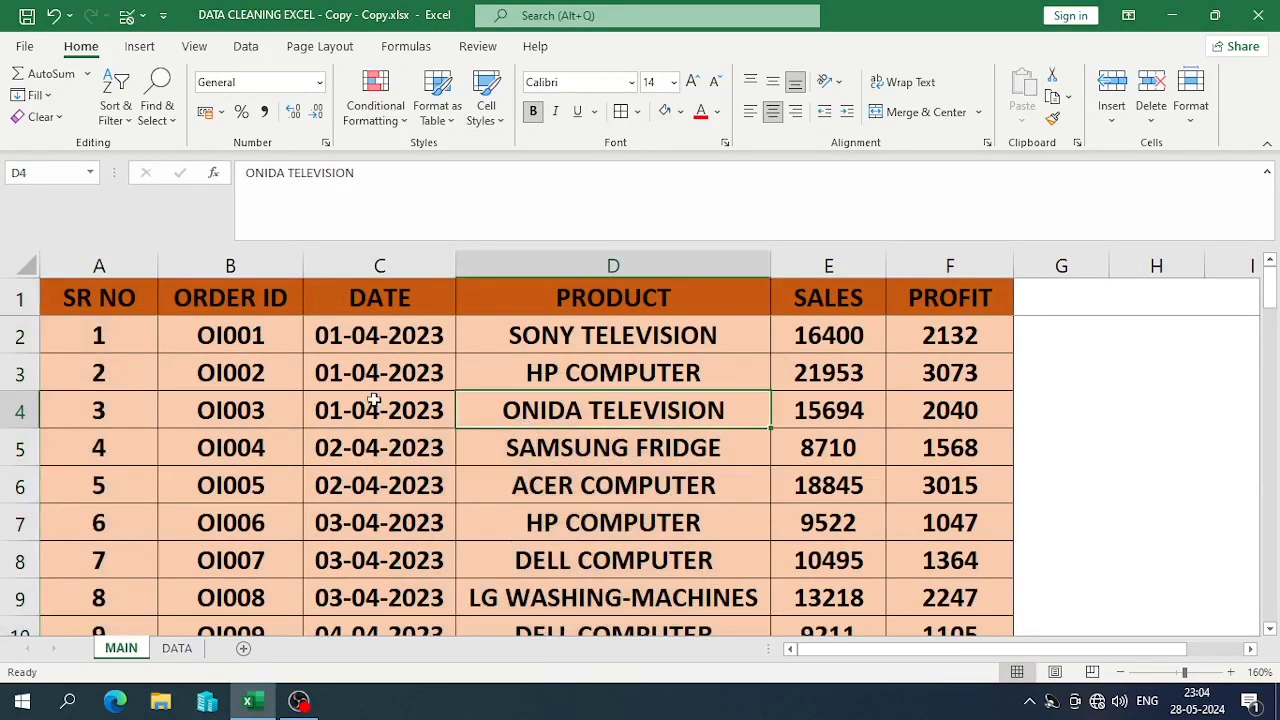
# Inspect the table ranges used by the PRODUCT formulas in B4, B20 and B21 on the DATA sheet.
pyautogui.click(177, 648)
pyautogui.click(366, 392)
pyautogui.scroll(-5, 366, 393)
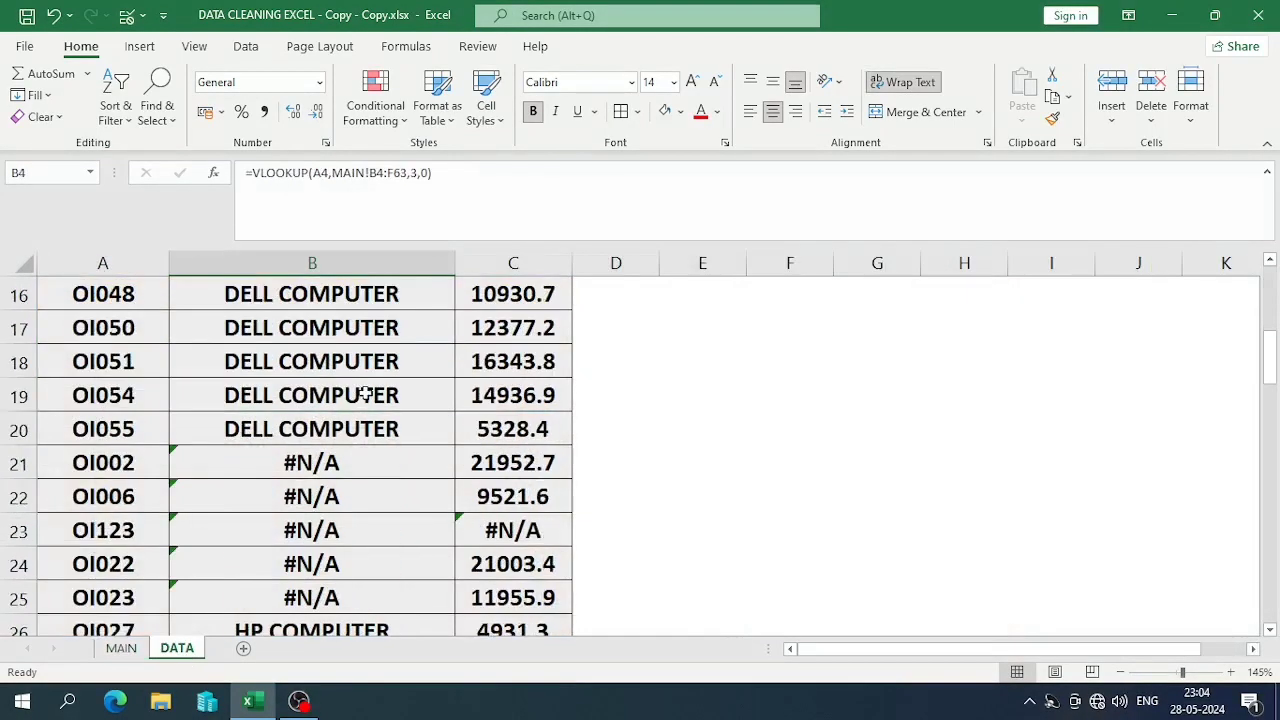
pyautogui.click(394, 435)
pyautogui.doubleClick(394, 435)
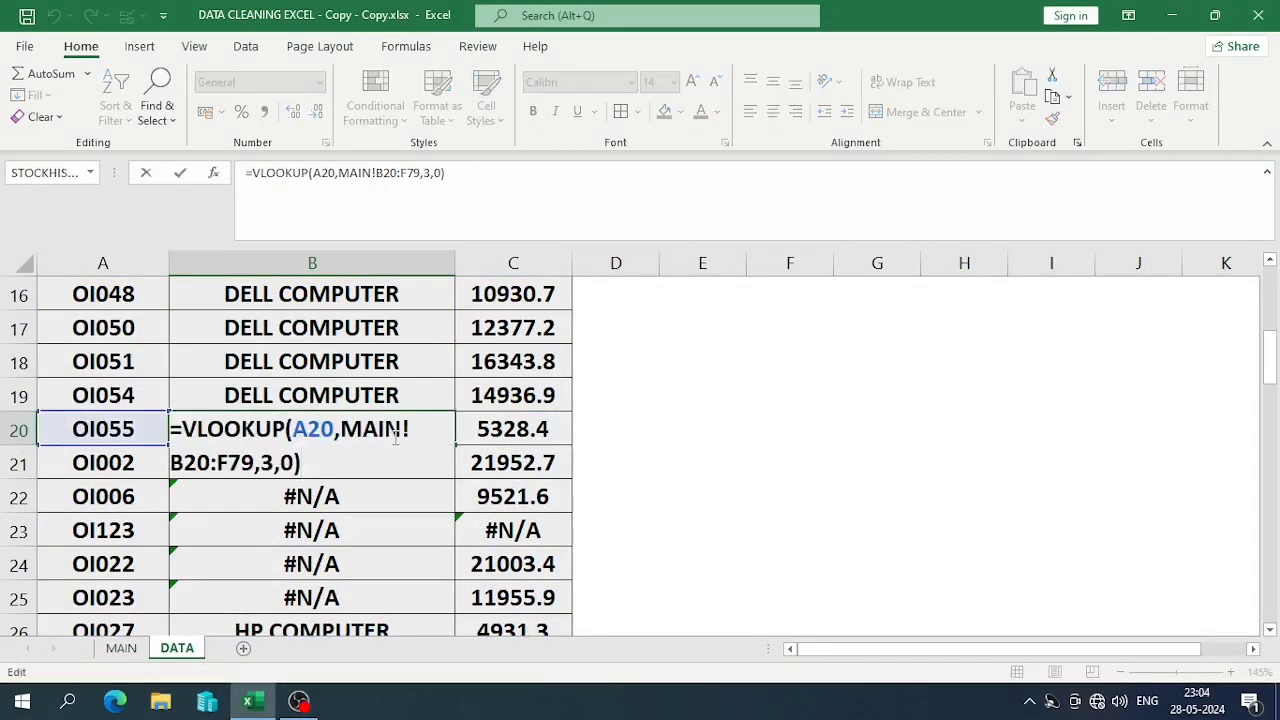
pyautogui.press('Escape')
pyautogui.click(408, 471)
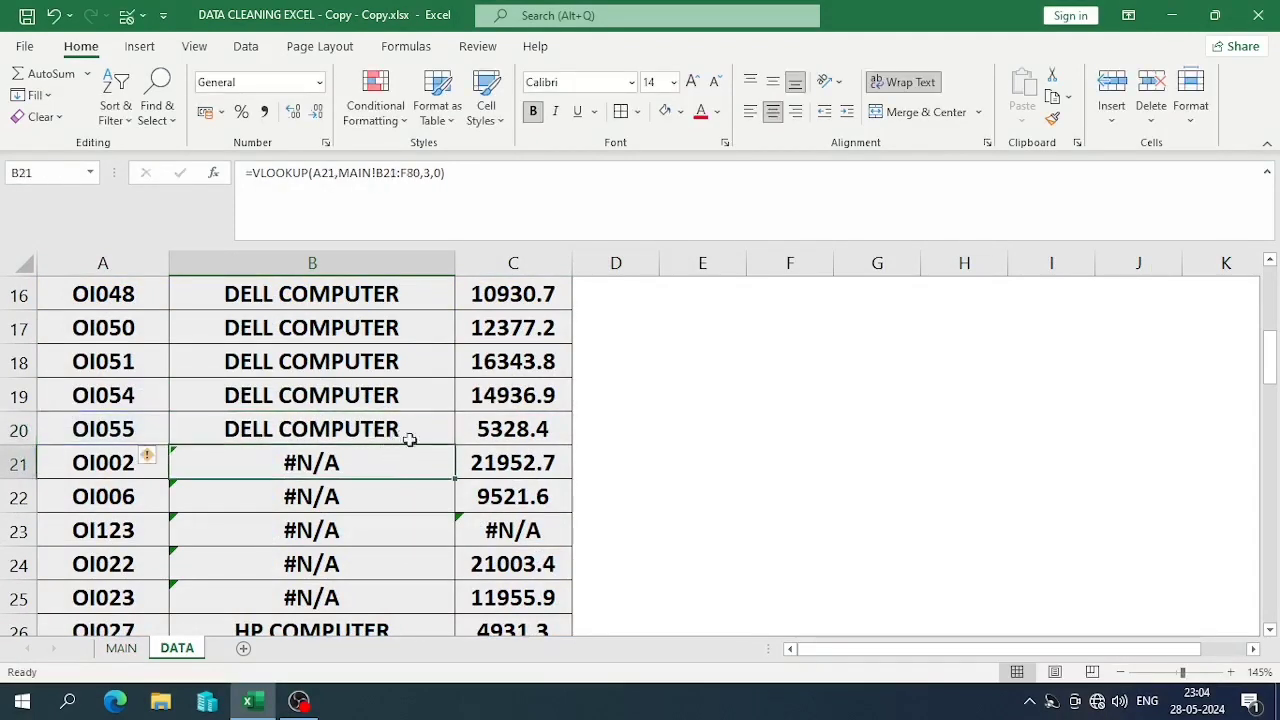
pyautogui.click(124, 628)
# Check the order rows on the MAIN sheet against the PRODUCT lookup results throughout the DATA sheet.
pyautogui.click(121, 648)
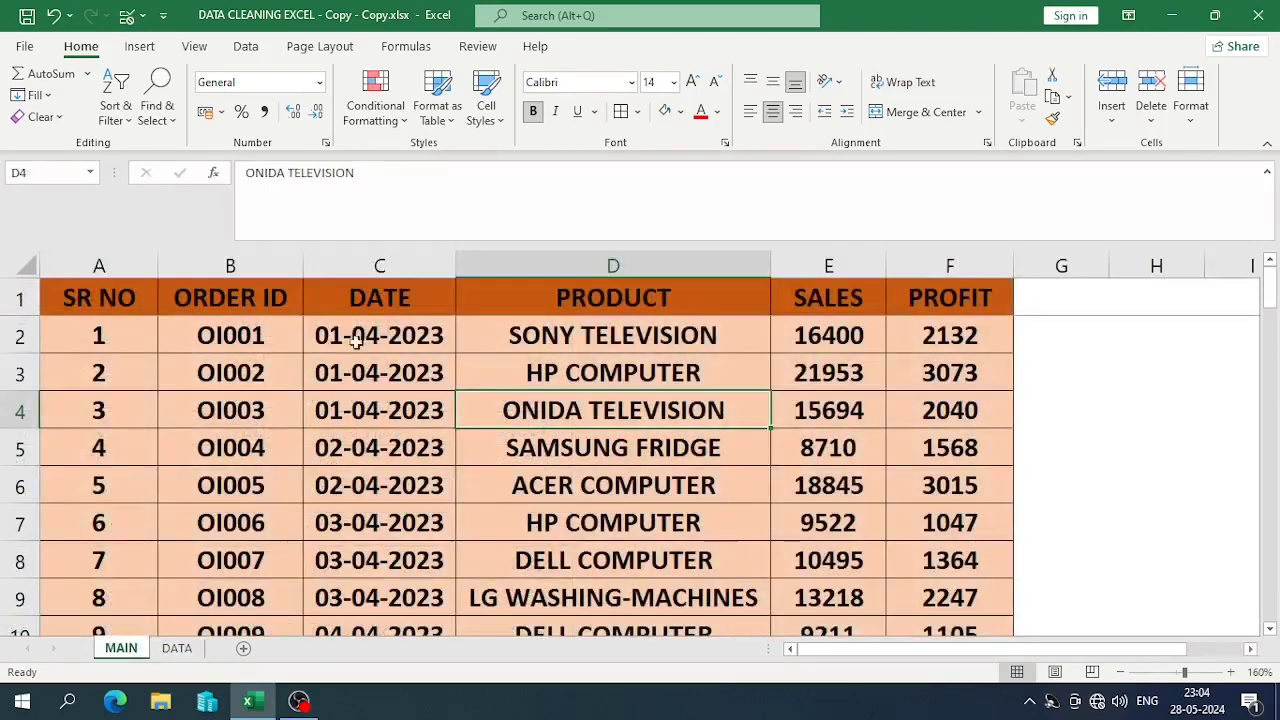
pyautogui.scroll(-3, 418, 556)
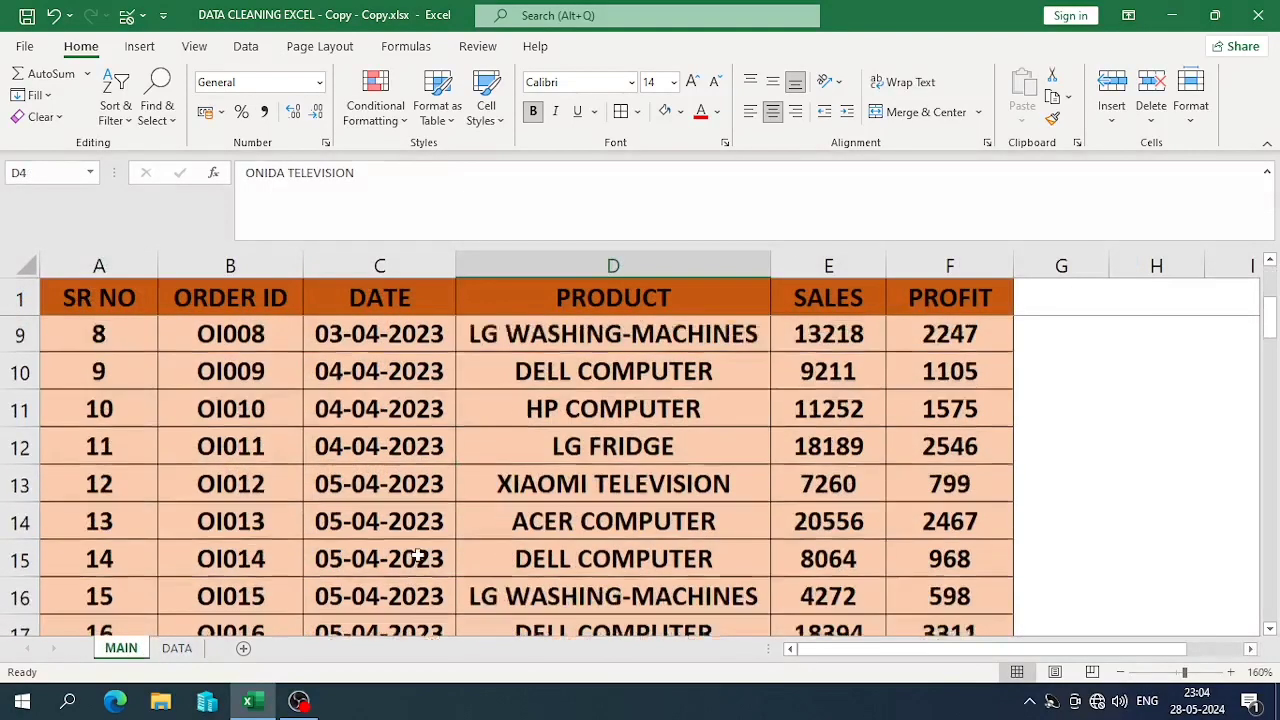
pyautogui.scroll(-2, 418, 556)
pyautogui.click(177, 648)
pyautogui.scroll(-3, 430, 442)
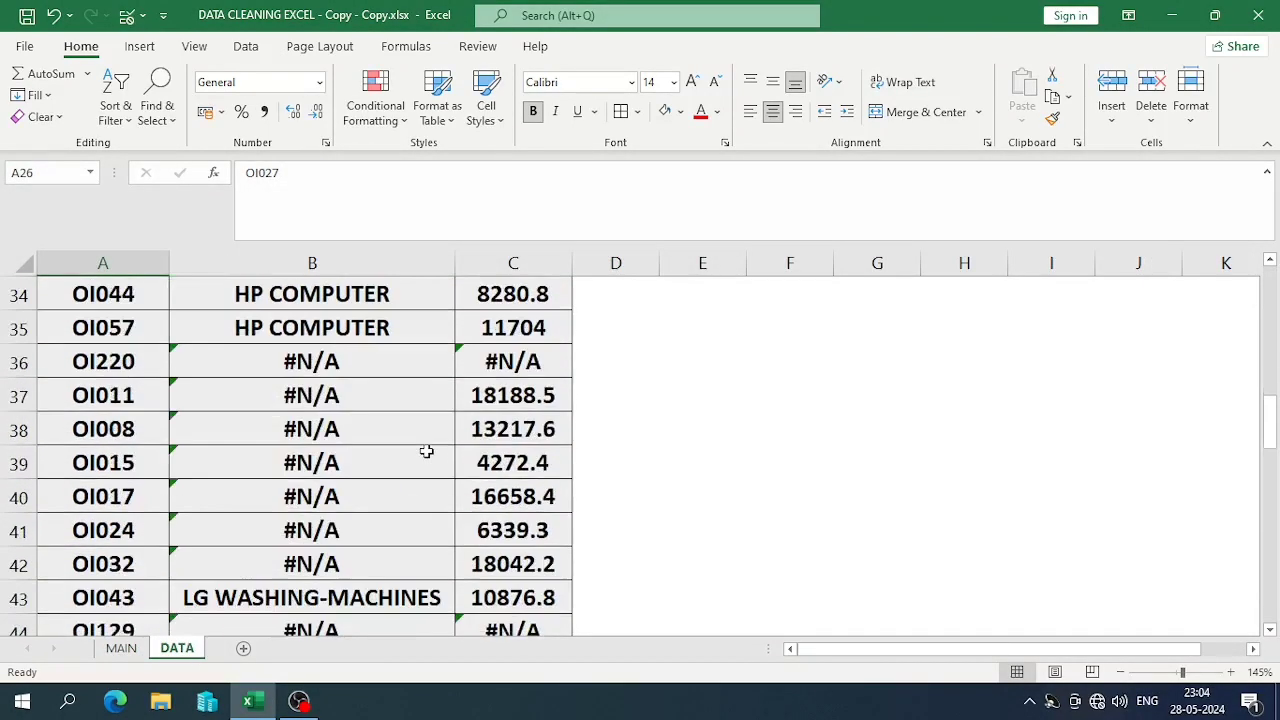
pyautogui.scroll(-1, 394, 457)
pyautogui.scroll(6, 320, 410)
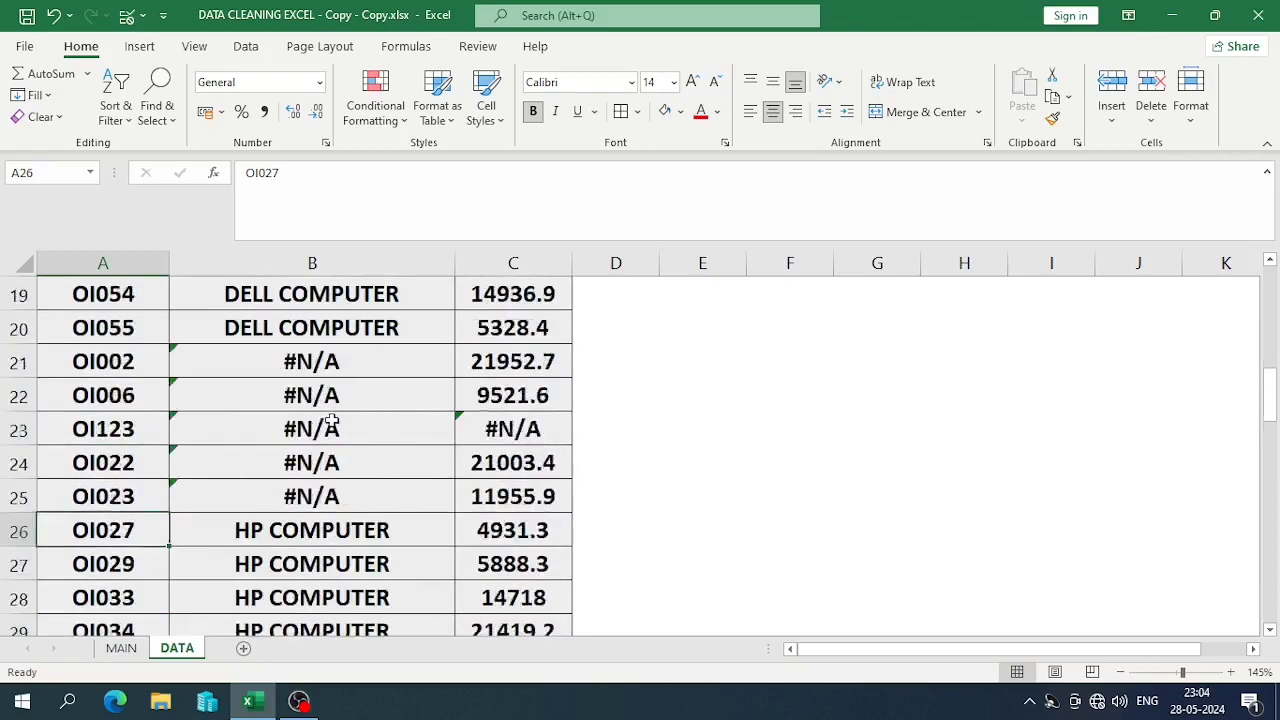
pyautogui.scroll(6, 331, 422)
# Make the table range in the B2 lookup formula absolute as MAIN!$B$2:$F$61.
pyautogui.click(325, 327)
pyautogui.doubleClick(322, 327)
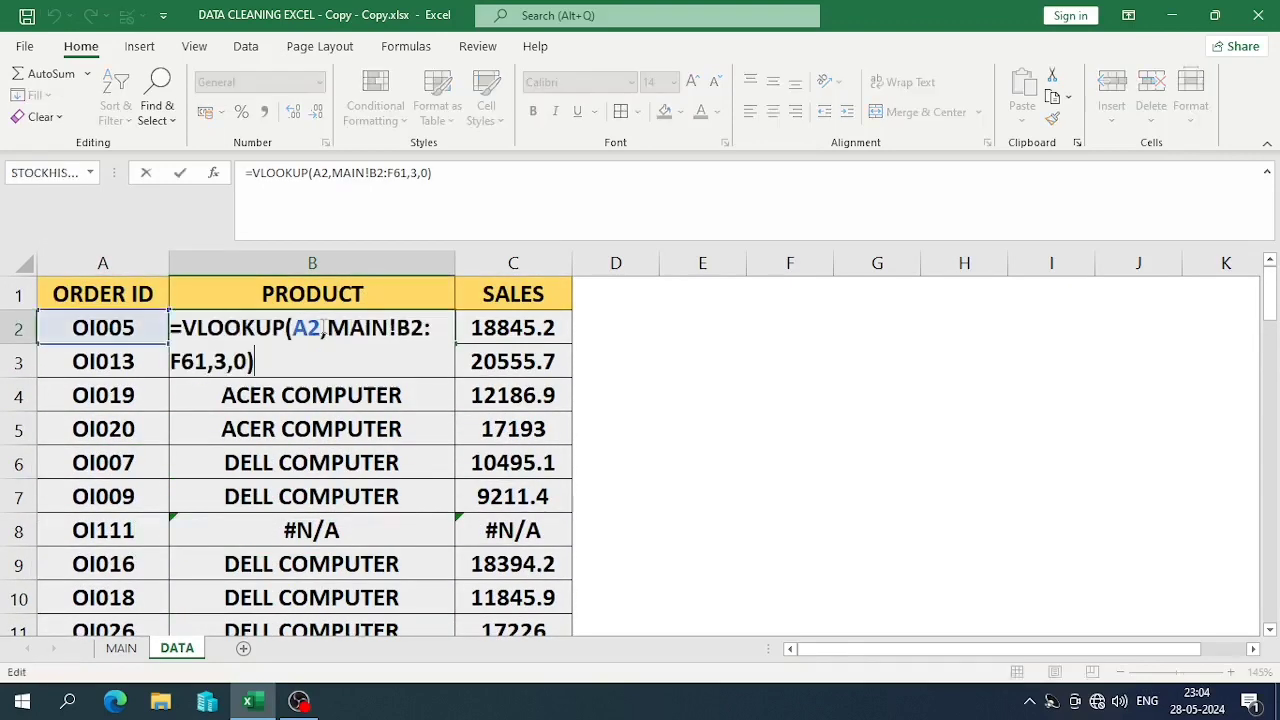
pyautogui.click(397, 327)
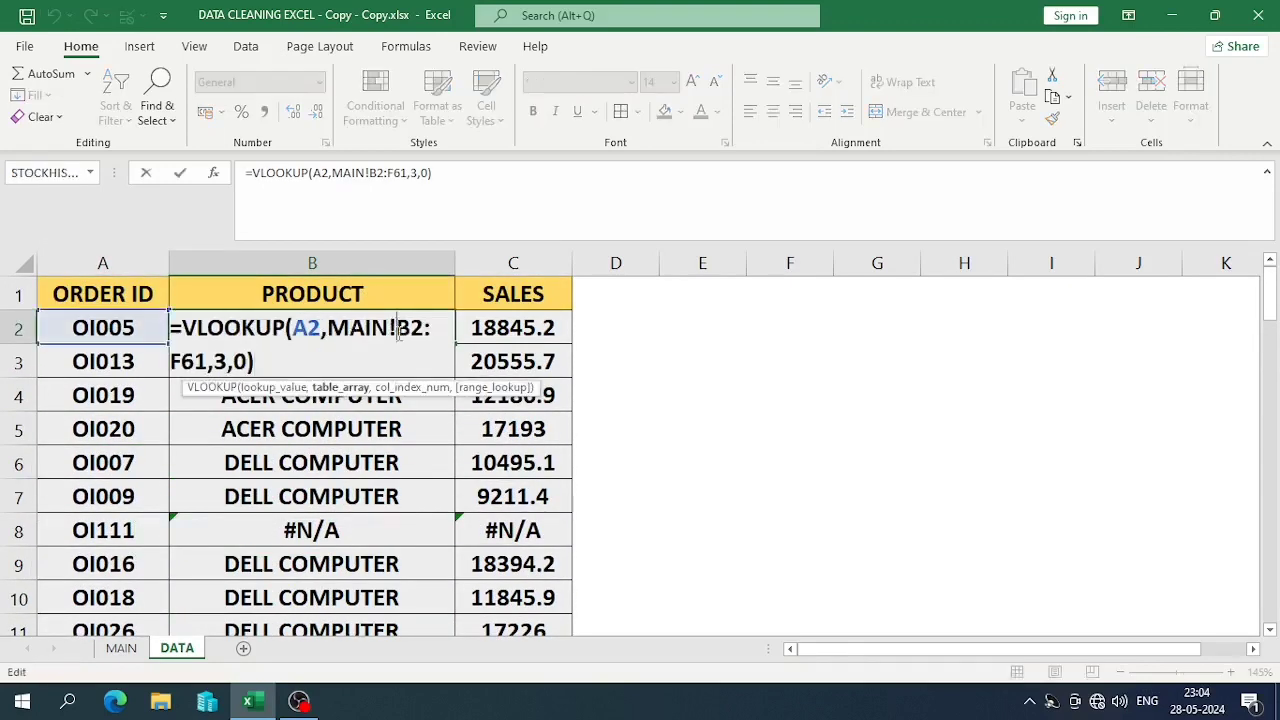
pyautogui.press('F4')
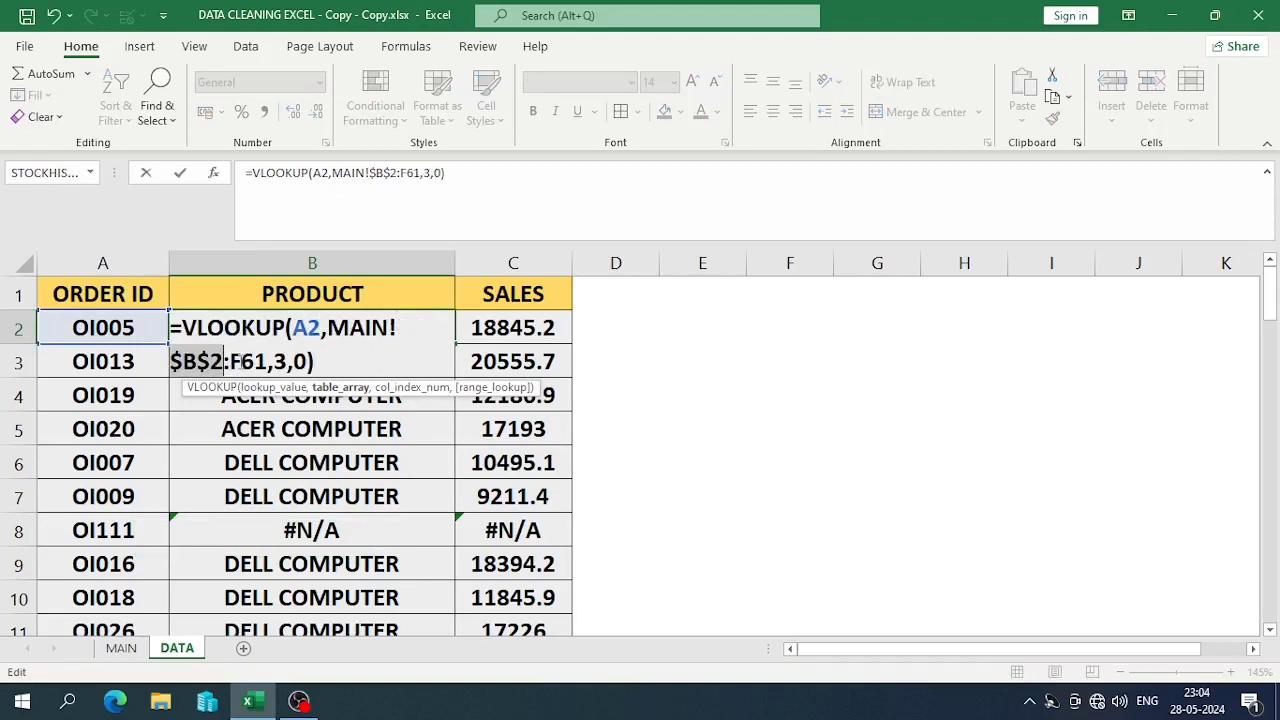
pyautogui.click(228, 361)
pyautogui.press('F4')
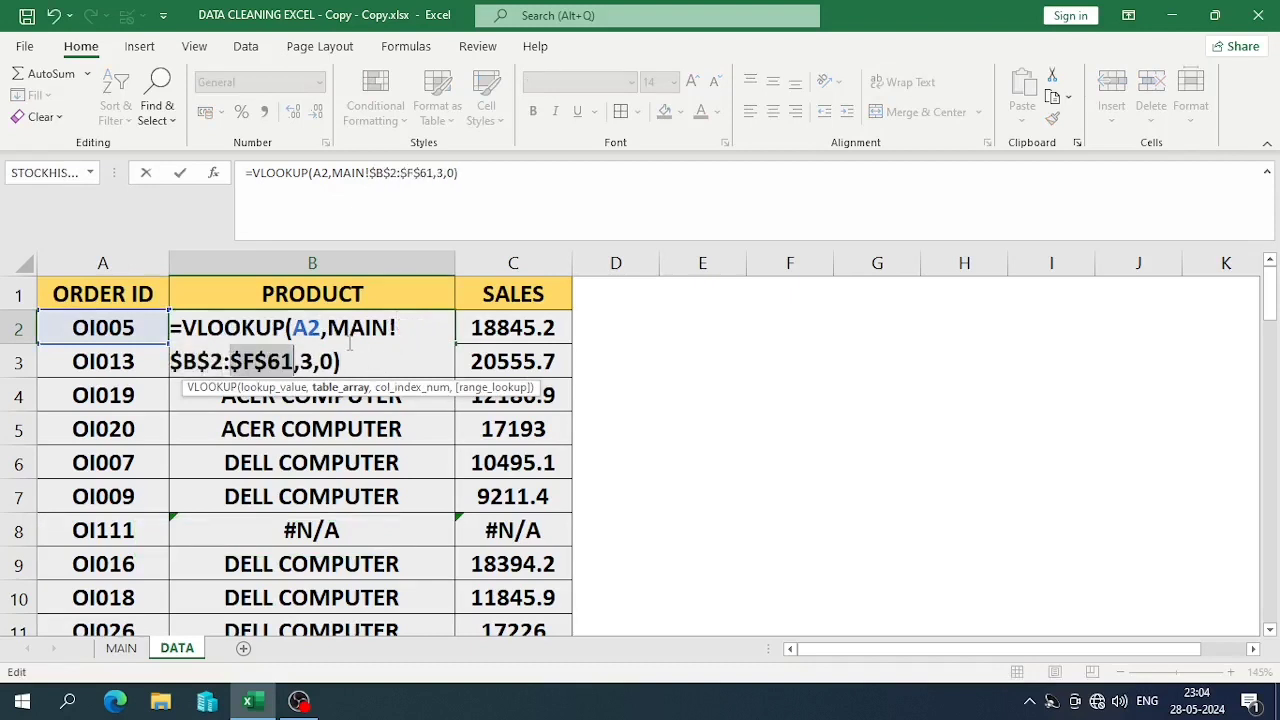
pyautogui.press('Return')
# Fill the corrected B2 lookup down the whole PRODUCT column and check the results.
pyautogui.press('Up')
pyautogui.doubleClick(456, 344)
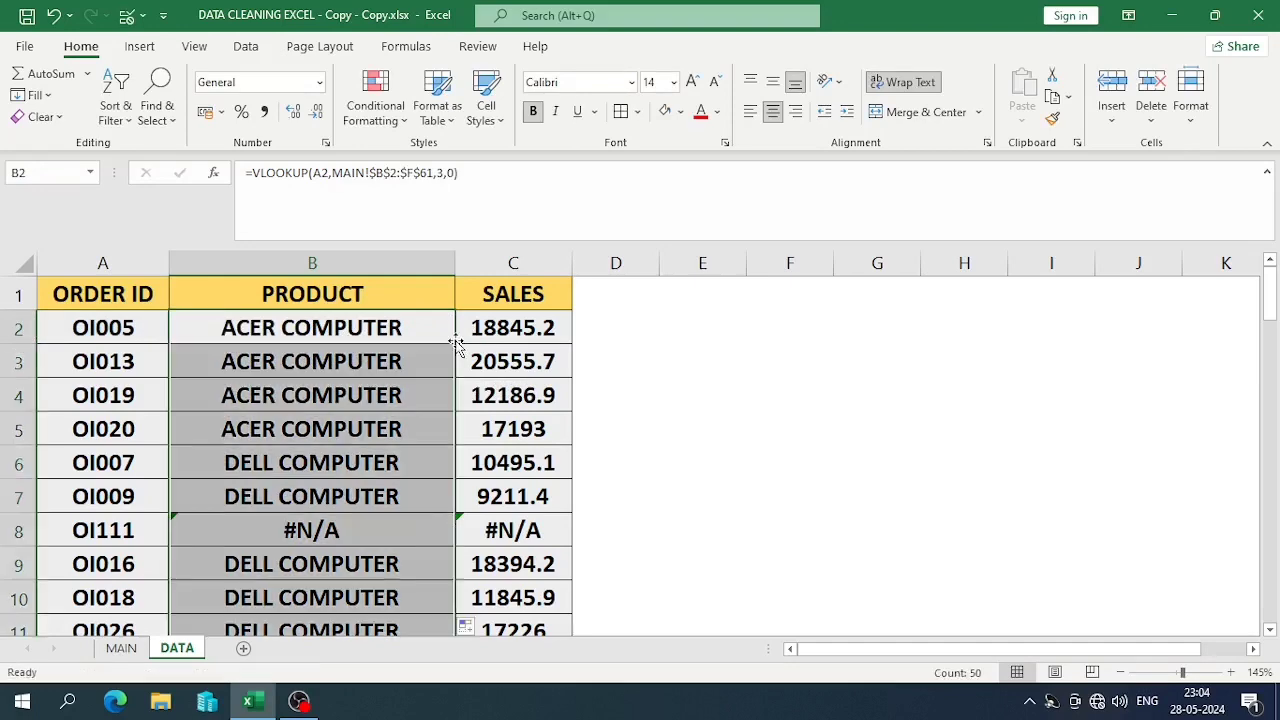
pyautogui.scroll(-14, 405, 364)
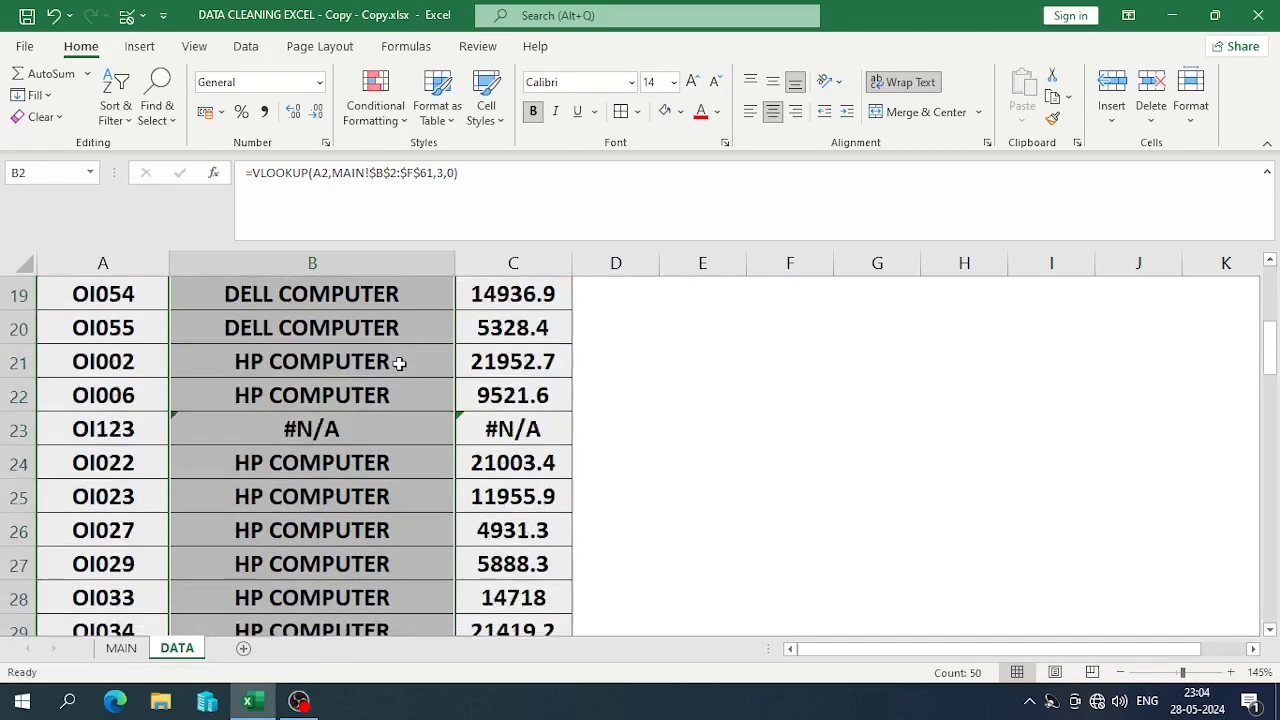
pyautogui.scroll(14, 399, 361)
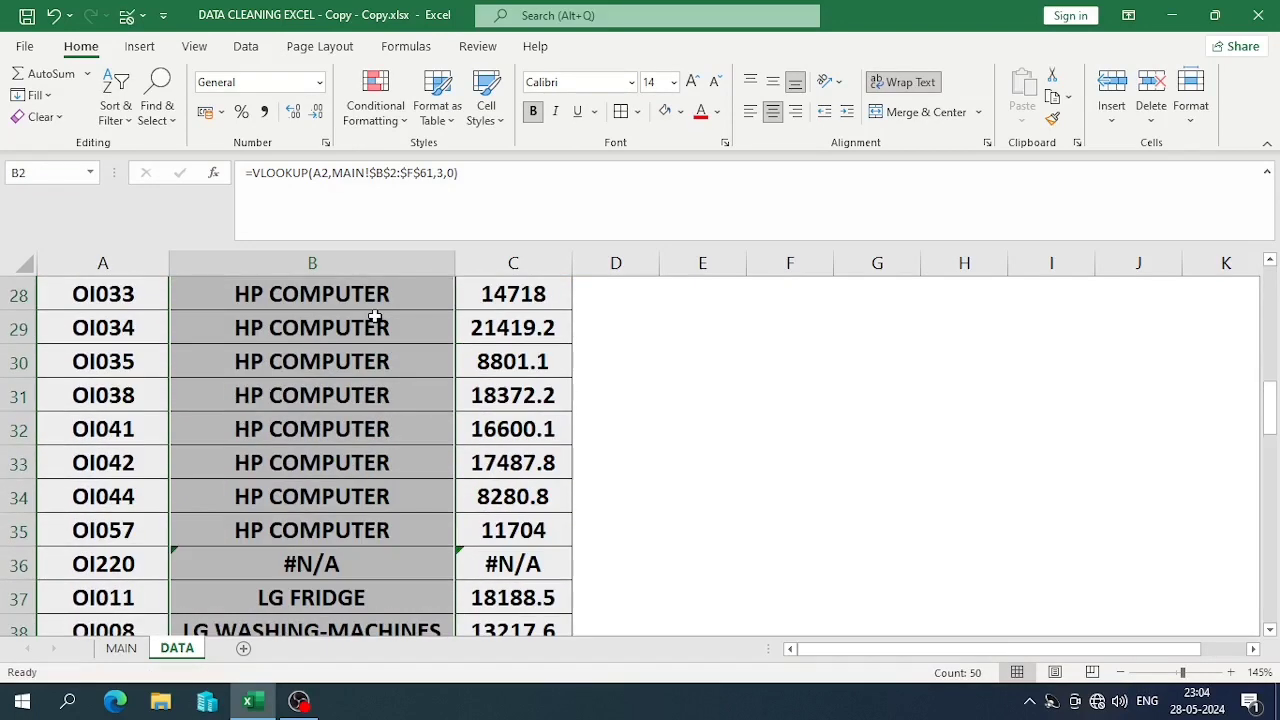
pyautogui.click(685, 338)
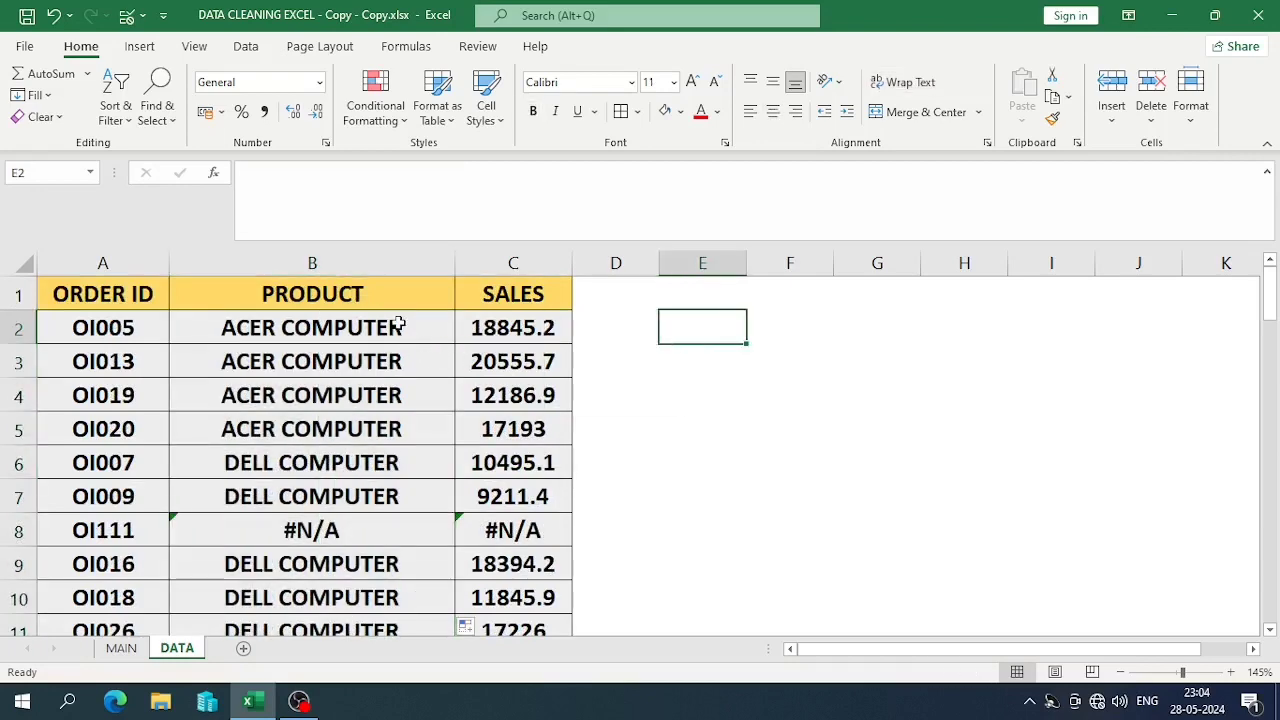
# Check the positions of the PRODUCT, SALES and PROFIT columns on the MAIN sheet.
pyautogui.hotkey('ctrl', 'pageup')
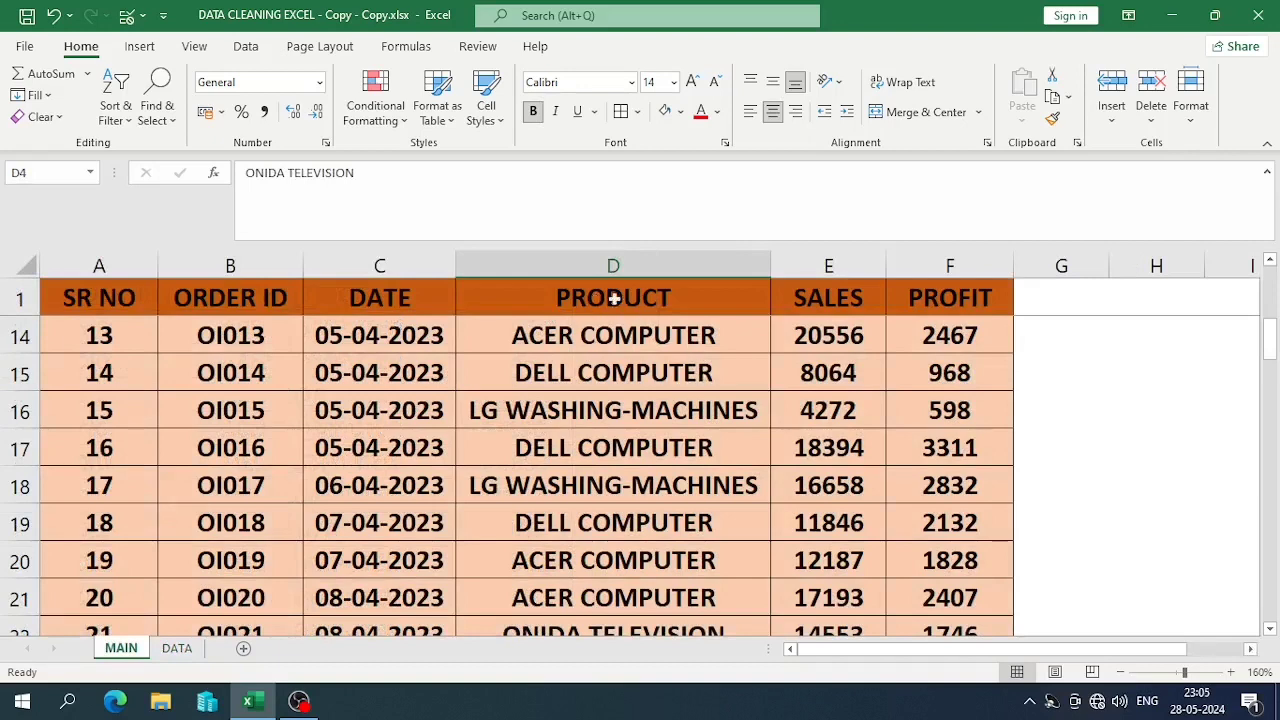
pyautogui.click(662, 293)
pyautogui.click(848, 298)
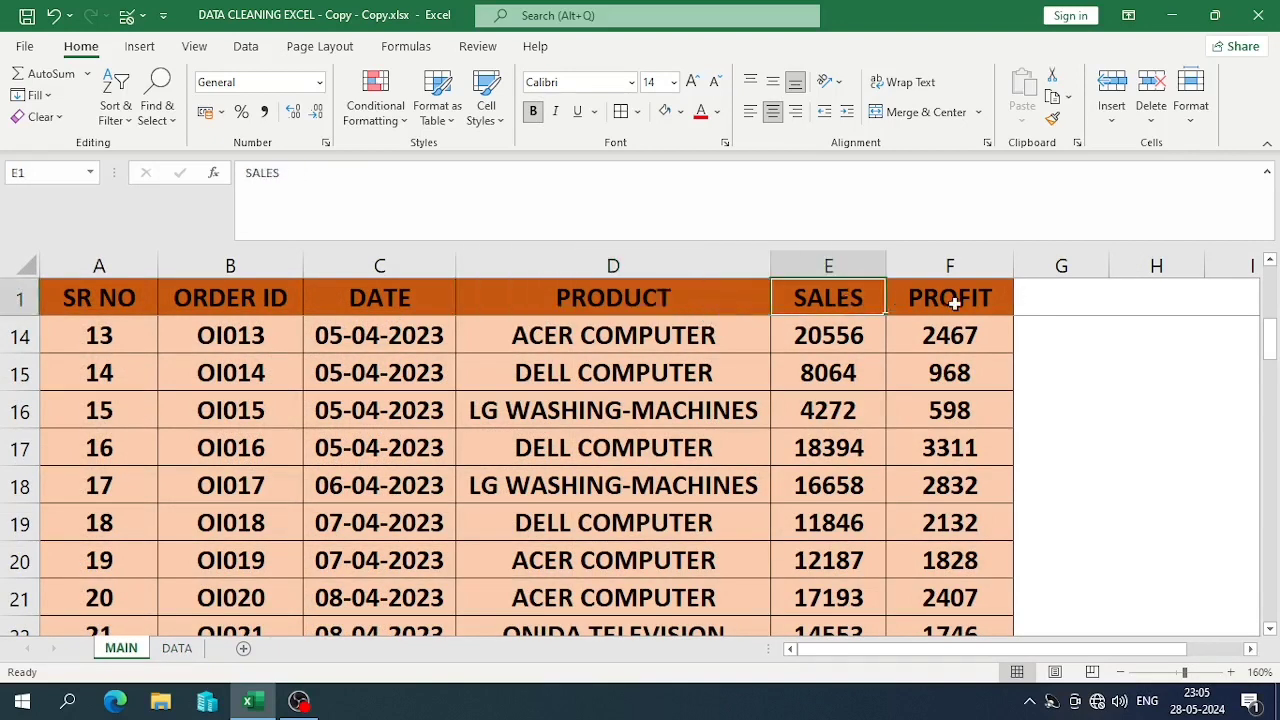
pyautogui.click(951, 294)
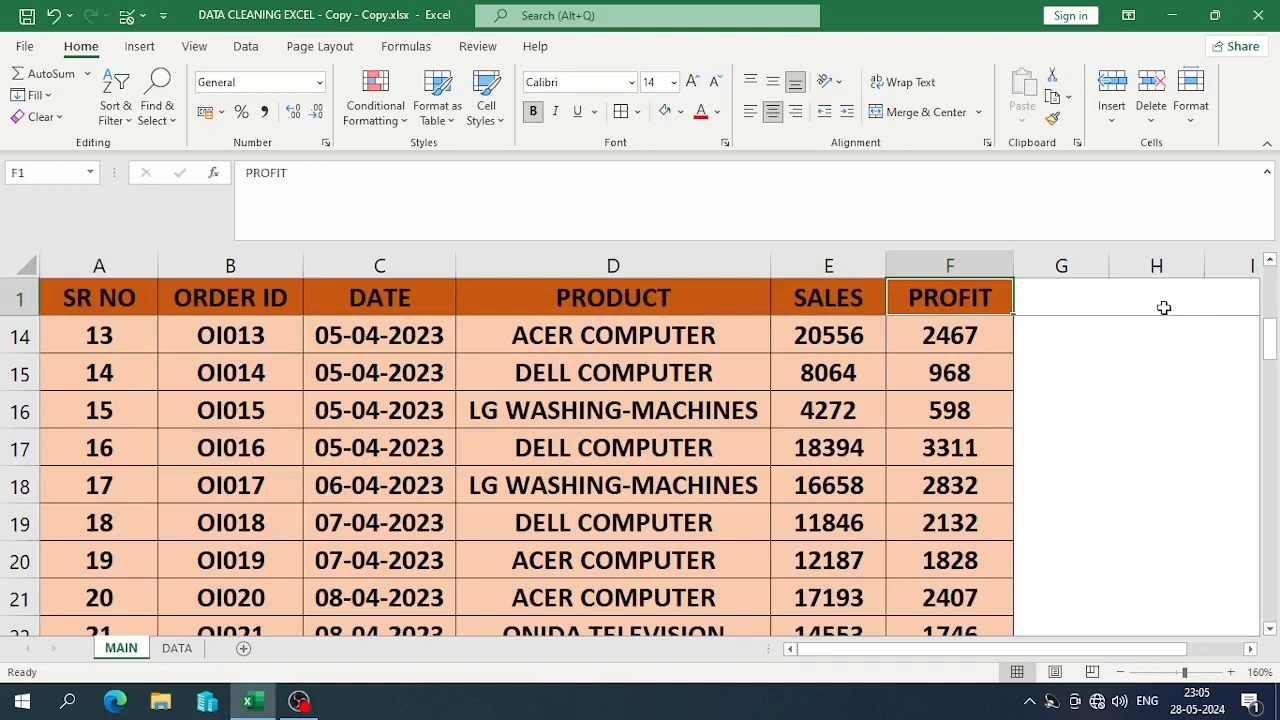
# Insert a blank row above the header row of the DATA sheet.
pyautogui.click(158, 652)
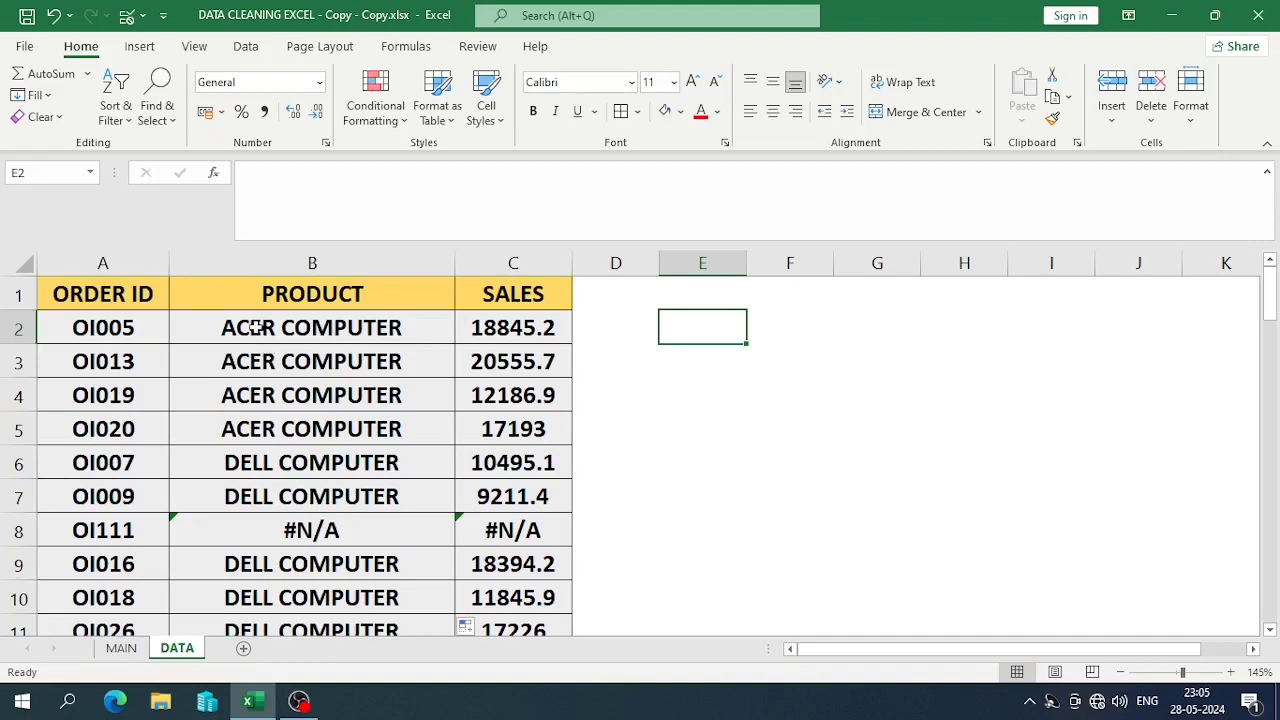
pyautogui.click(14, 295)
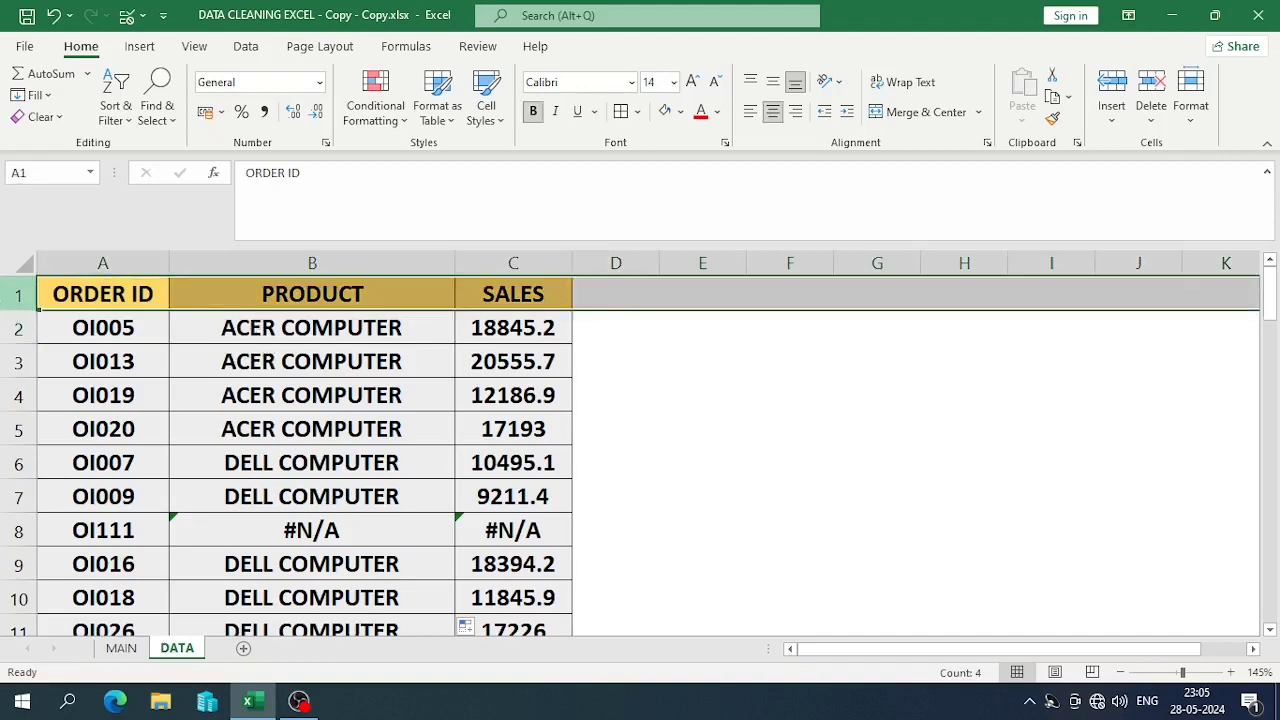
pyautogui.hotkey('ctrl', 'shift', '+')
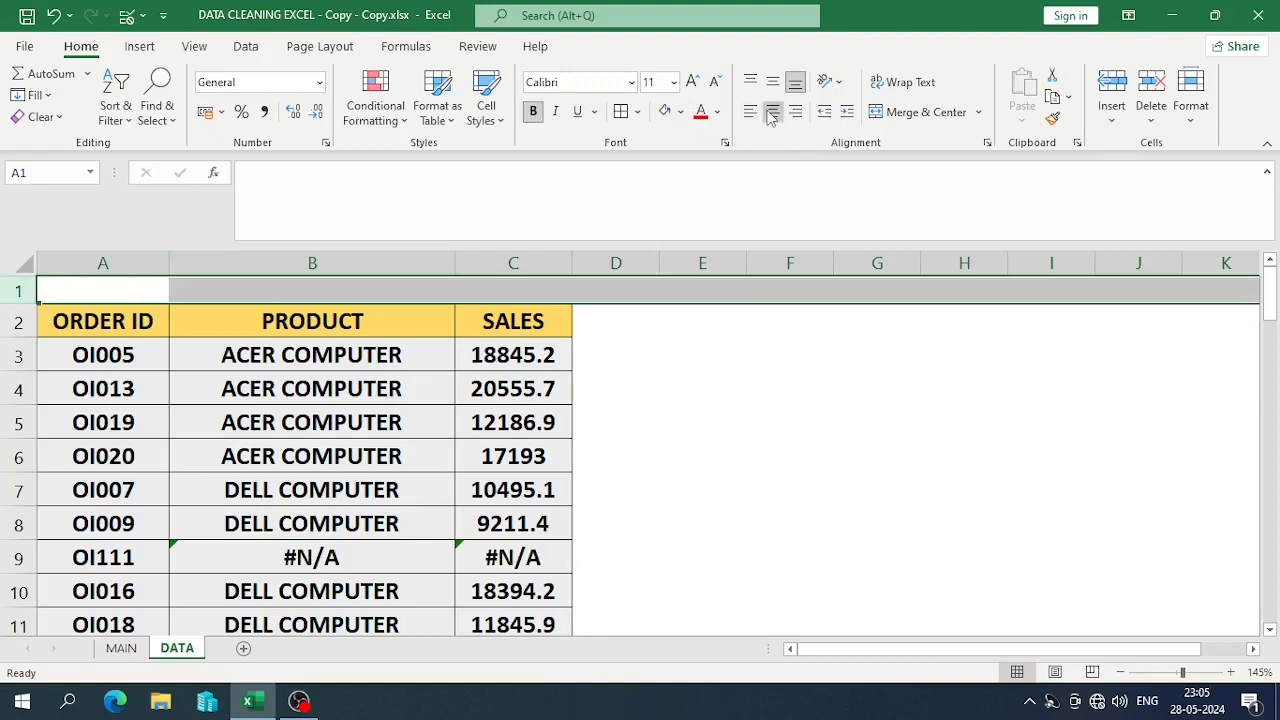
# Enter the lookup column numbers 3, 4 and 5 in cells B1, C1 and D1 of the DATA sheet.
pyautogui.click(370, 362)
pyautogui.hotkey('ctrl', 'pageup')
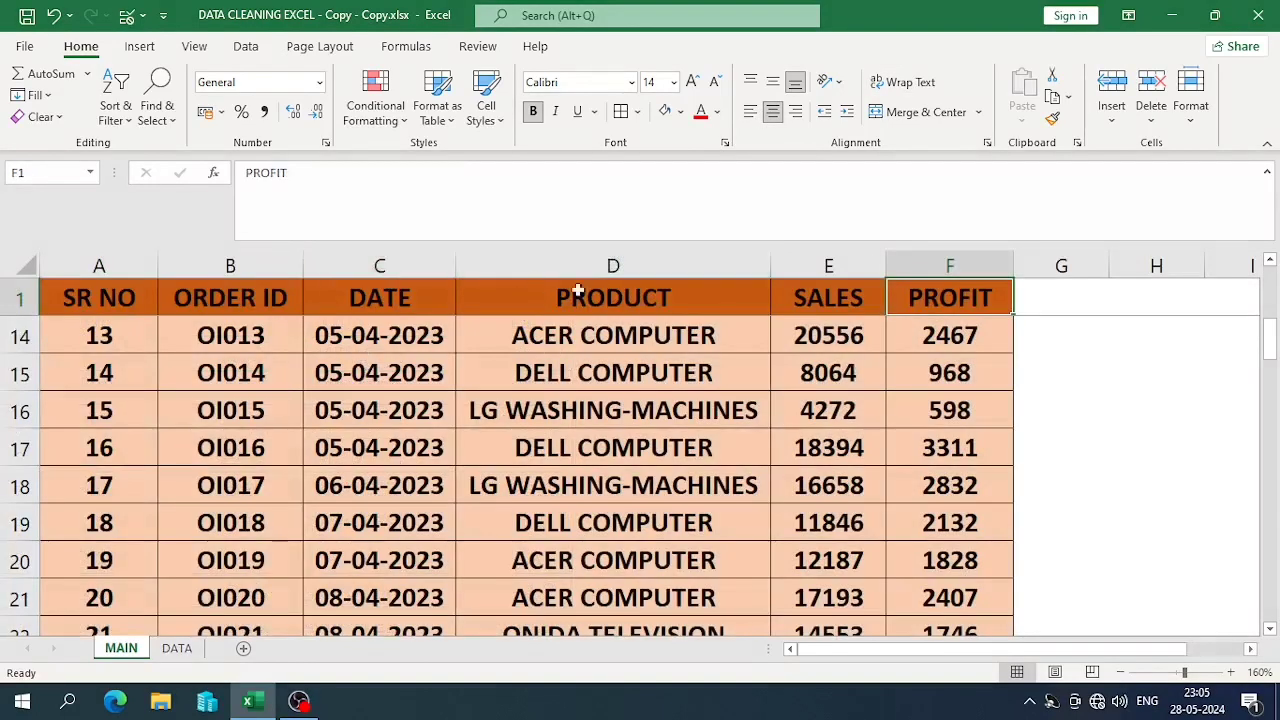
pyautogui.hotkey('ctrl', 'pagedown')
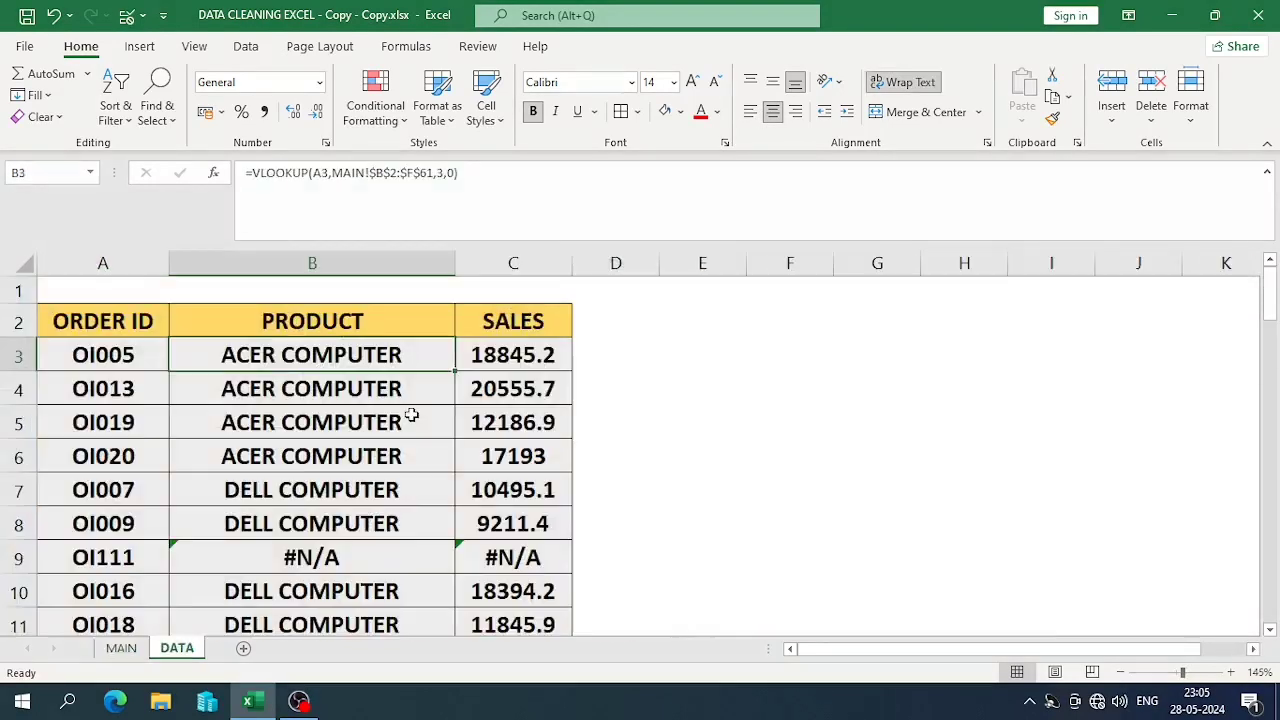
pyautogui.click(423, 290)
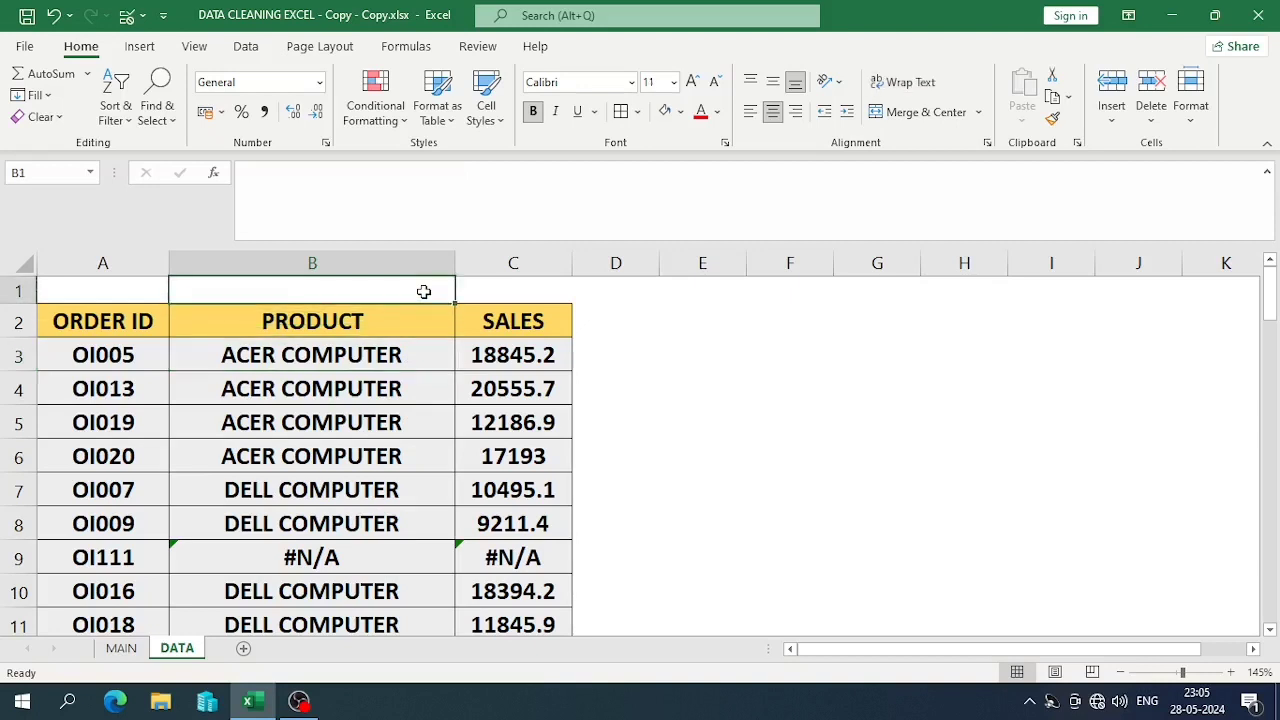
pyautogui.write('3')
pyautogui.press('Tab')
pyautogui.write('4')
pyautogui.press('Tab')
pyautogui.write('5')
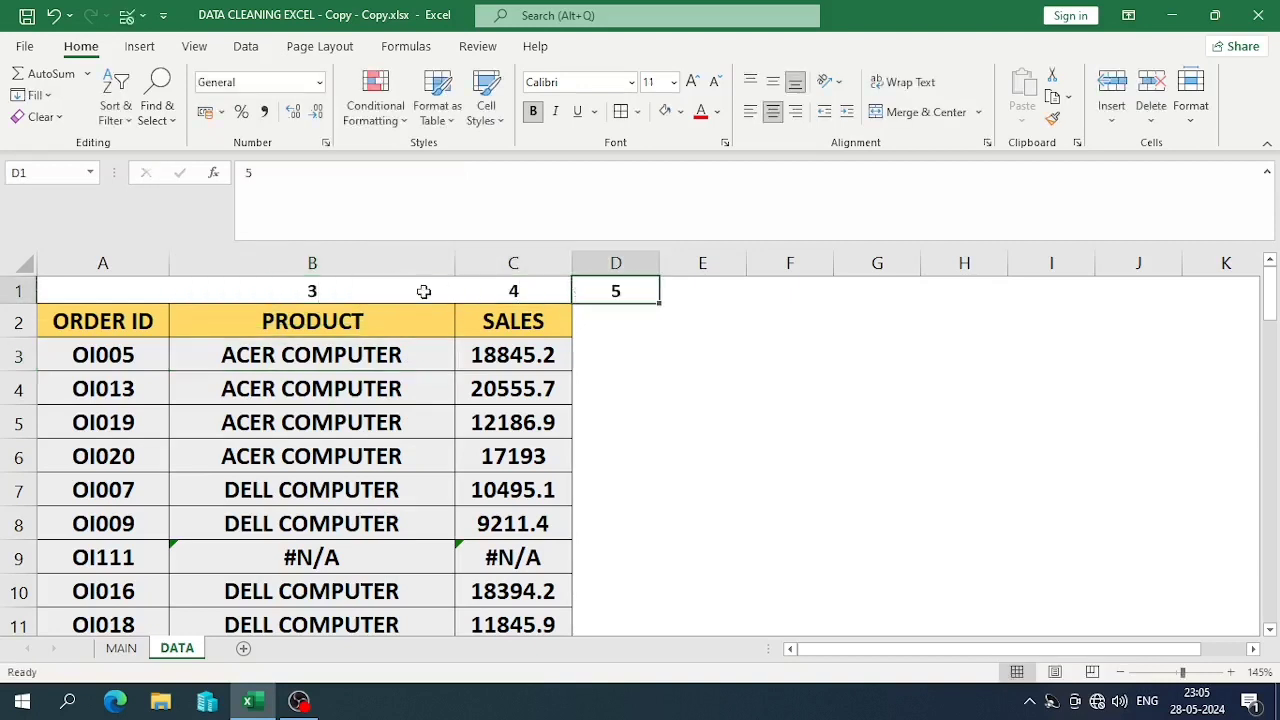
pyautogui.press('Return')
# Add a PROFIT header in D2 with the same formatting as the SALES header by copying it and replacing the text.
pyautogui.press('Right')
pyautogui.hotkey('ctrl', 'c')
pyautogui.press('Right')
pyautogui.hotkey('ctrl', 'v')
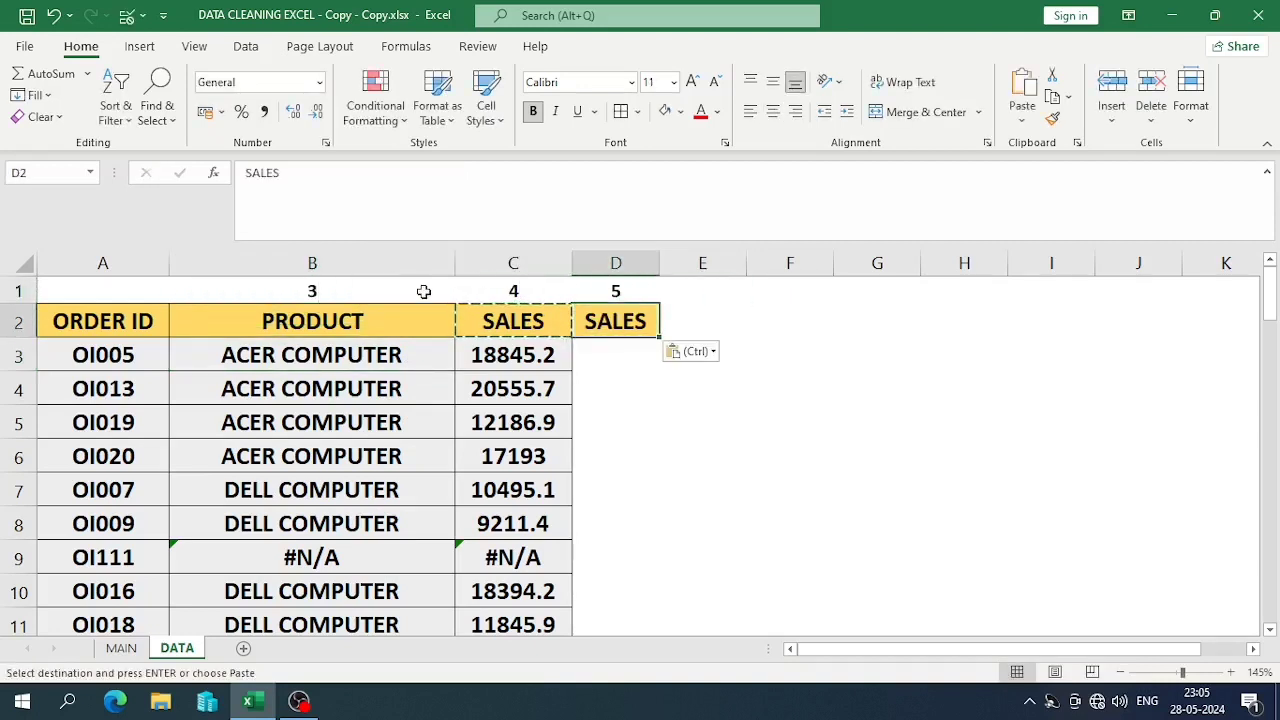
pyautogui.write('PROFIT')
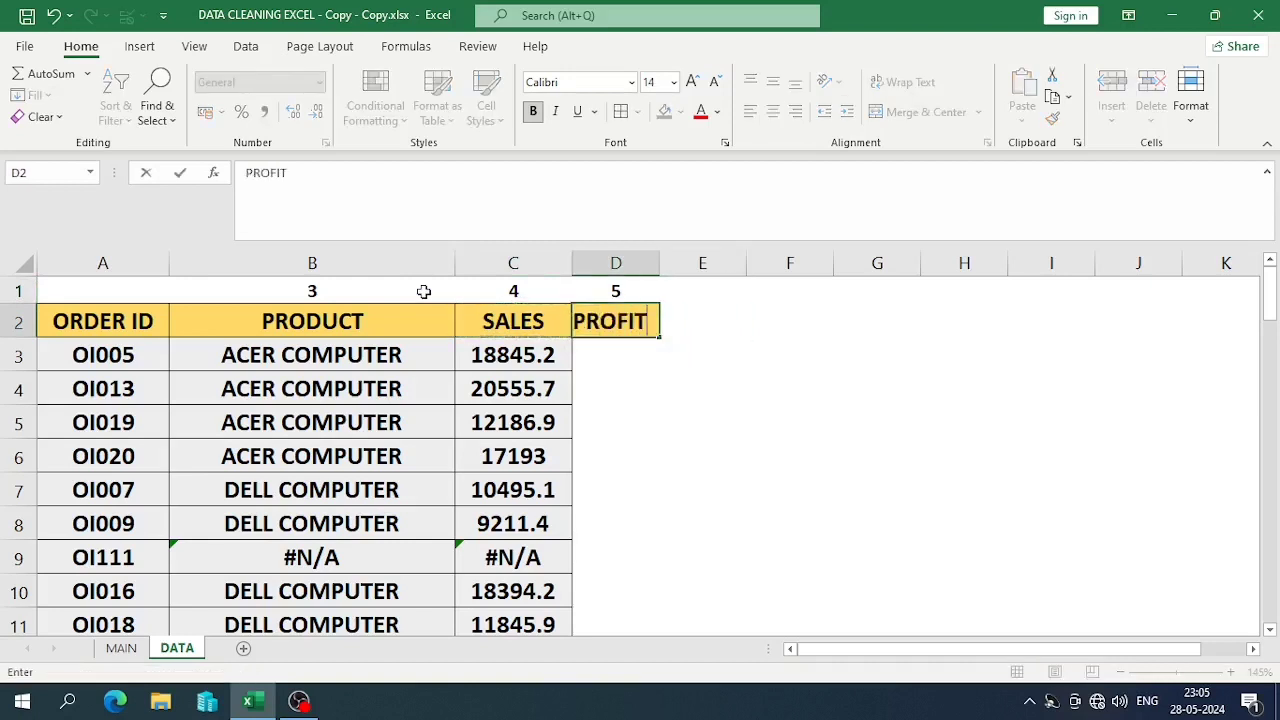
pyautogui.press('Return')
# Clear all the existing lookup formulas below the PRODUCT and SALES headers on the DATA sheet.
pyautogui.press('Left')
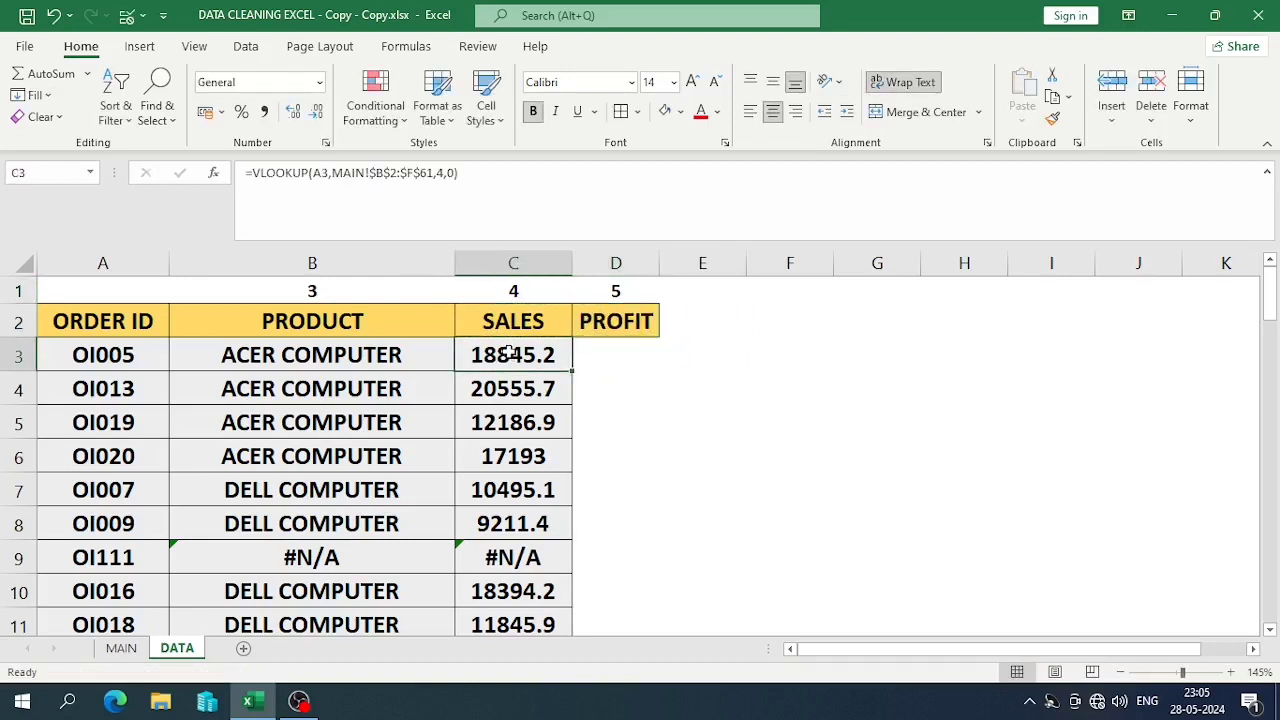
pyautogui.hotkey('shift', 'Left')
pyautogui.press('Right')
pyautogui.press('Left')
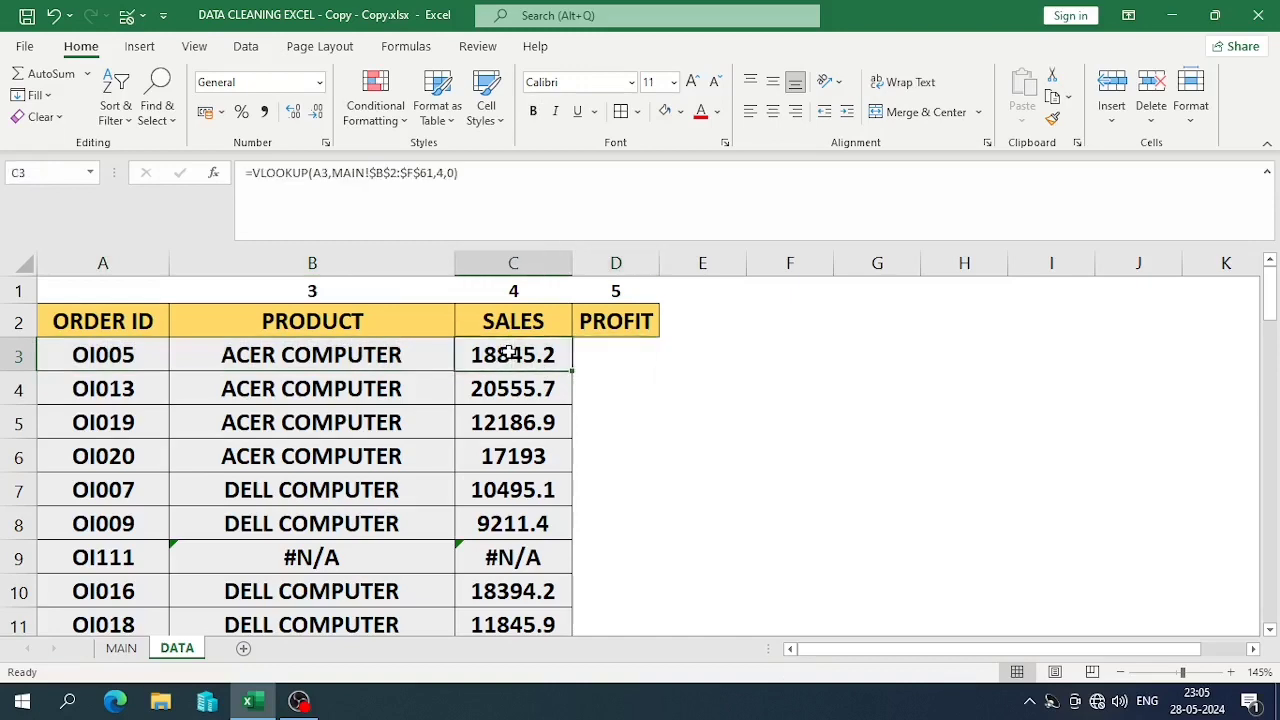
pyautogui.press('Left')
pyautogui.hotkey('shift', 'Right')
pyautogui.hotkey('ctrl', 'shift', 'Down')
pyautogui.press('Delete')
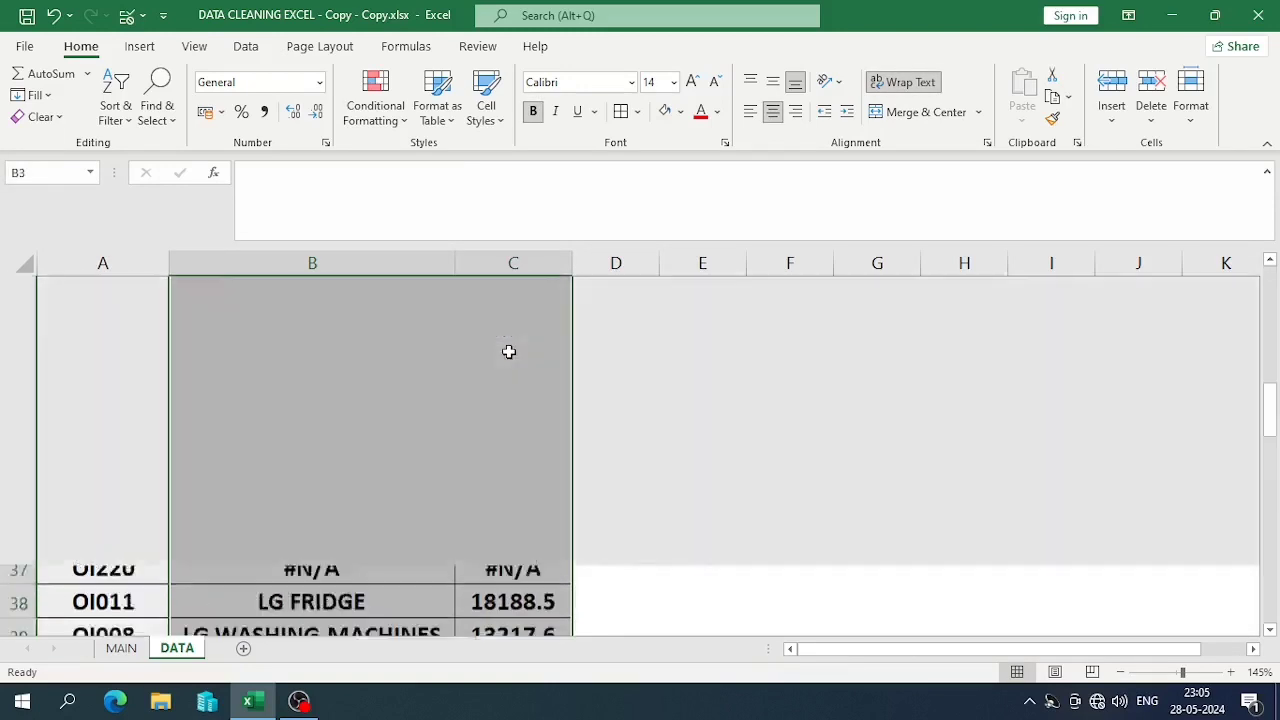
# Copy the formatting of SALES cell C3 to D3 and extend it down the PROFIT column to row 52.
pyautogui.press('Up')
pyautogui.press('Right')
pyautogui.press('Down')
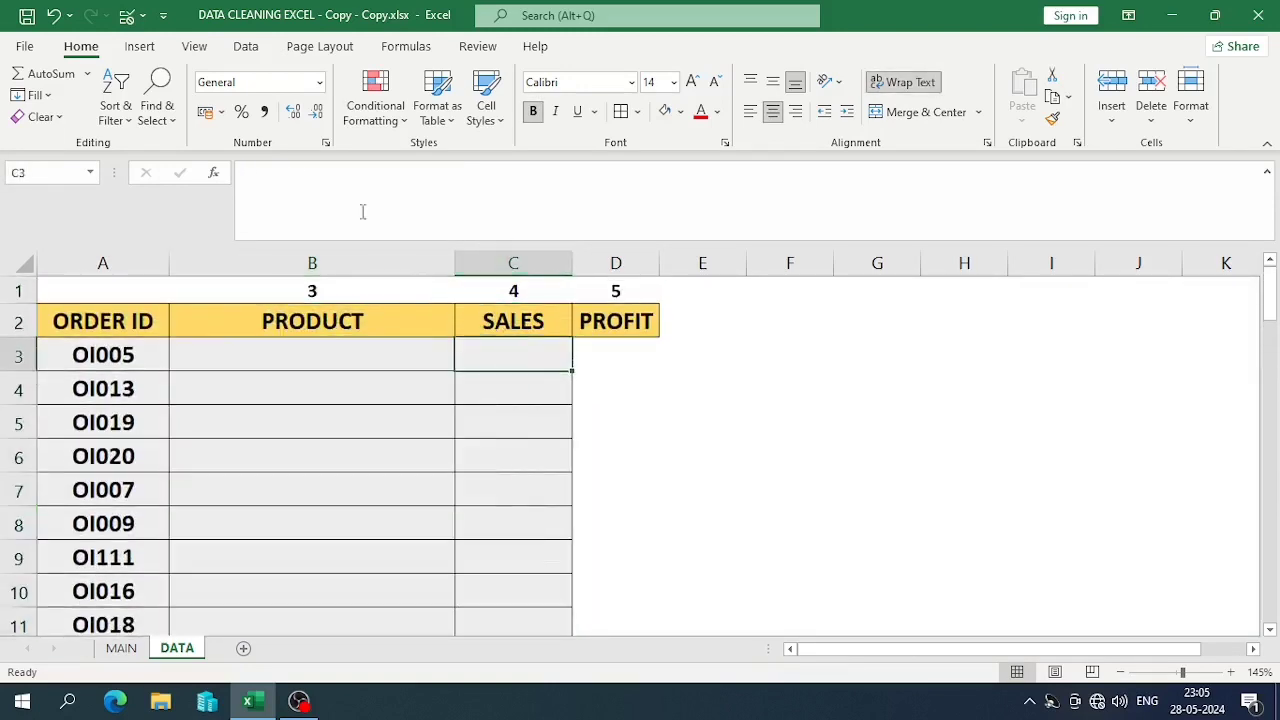
pyautogui.click(1052, 118)
pyautogui.click(636, 347)
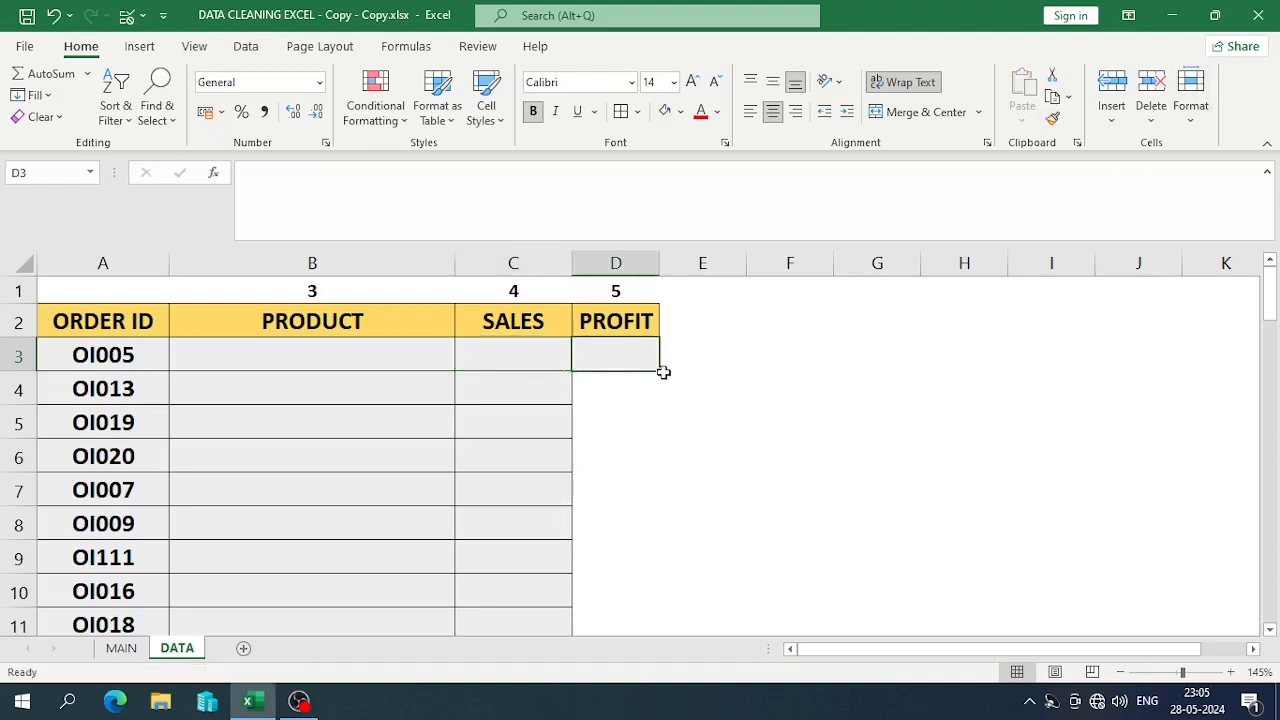
pyautogui.moveTo(660, 372); pyautogui.dragTo(592, 570)
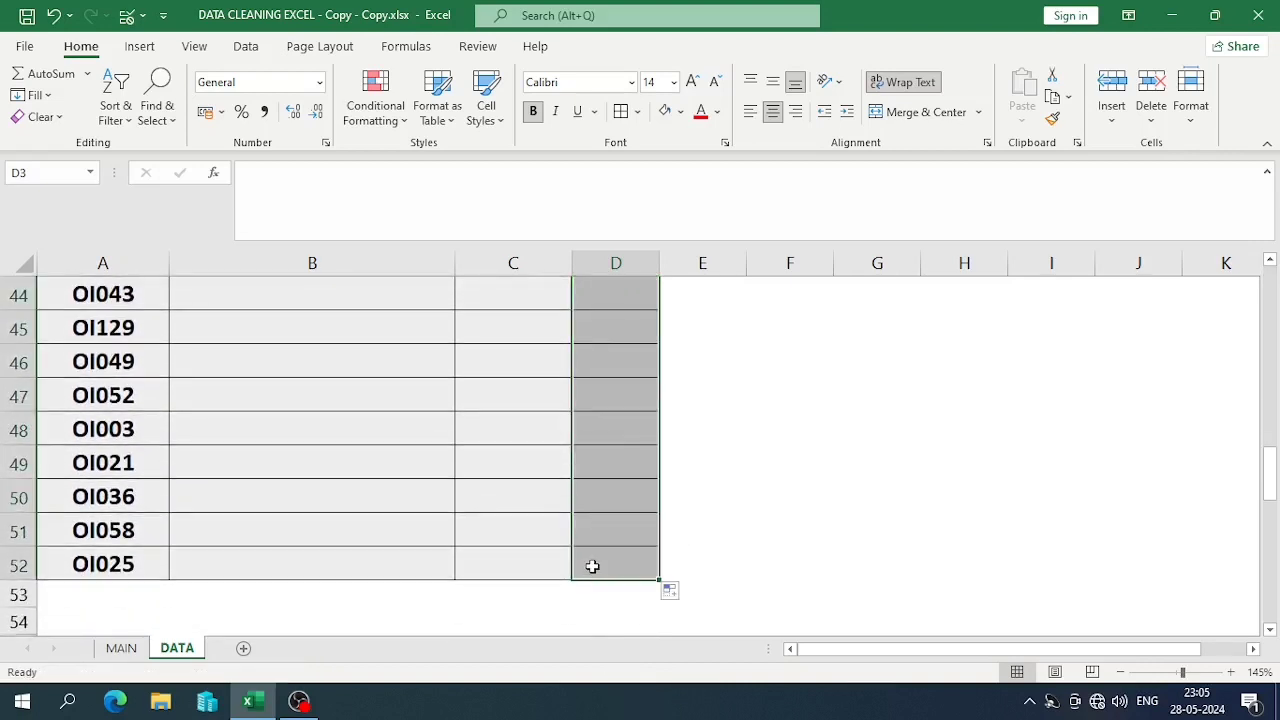
# Start a VLOOKUP formula in B3 with $A3 as the lookup value, locking only its column.
pyautogui.press('Up')
pyautogui.press('Left')
pyautogui.press('Left')
pyautogui.press('Up')
pyautogui.press('Down')
pyautogui.press('Down')
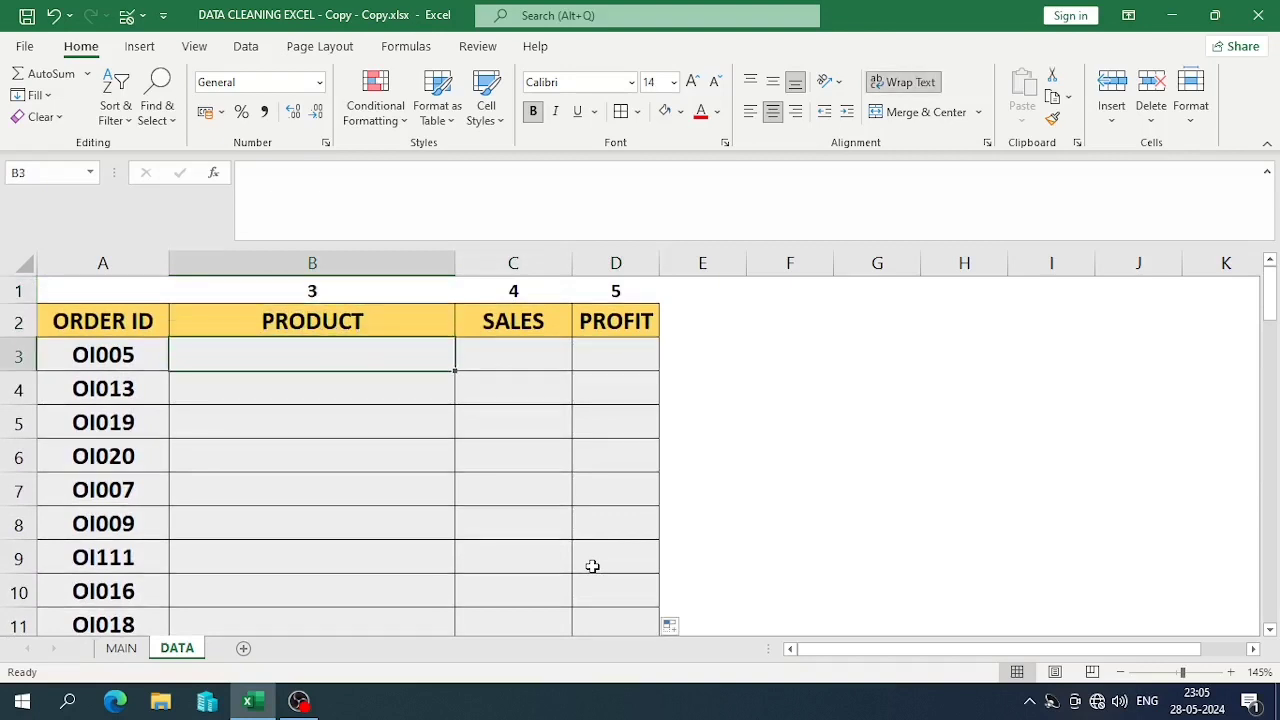
pyautogui.write('=VL')
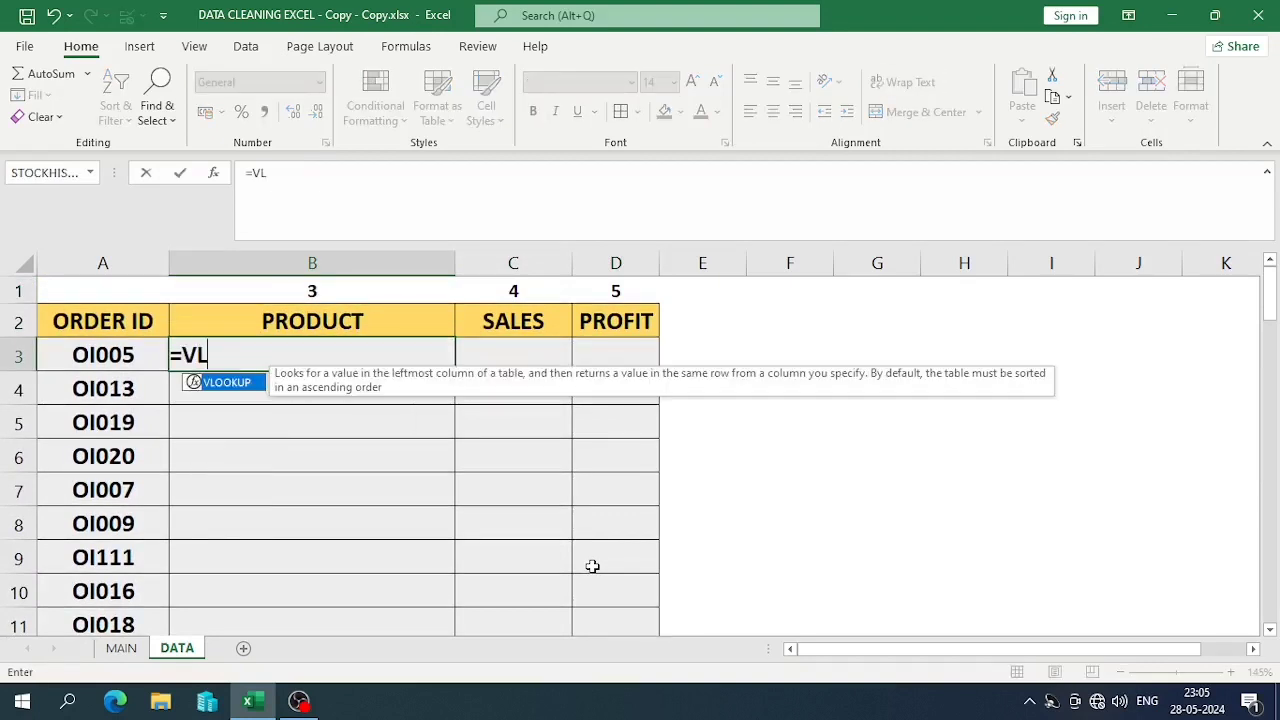
pyautogui.press('Tab')
pyautogui.press('Left')
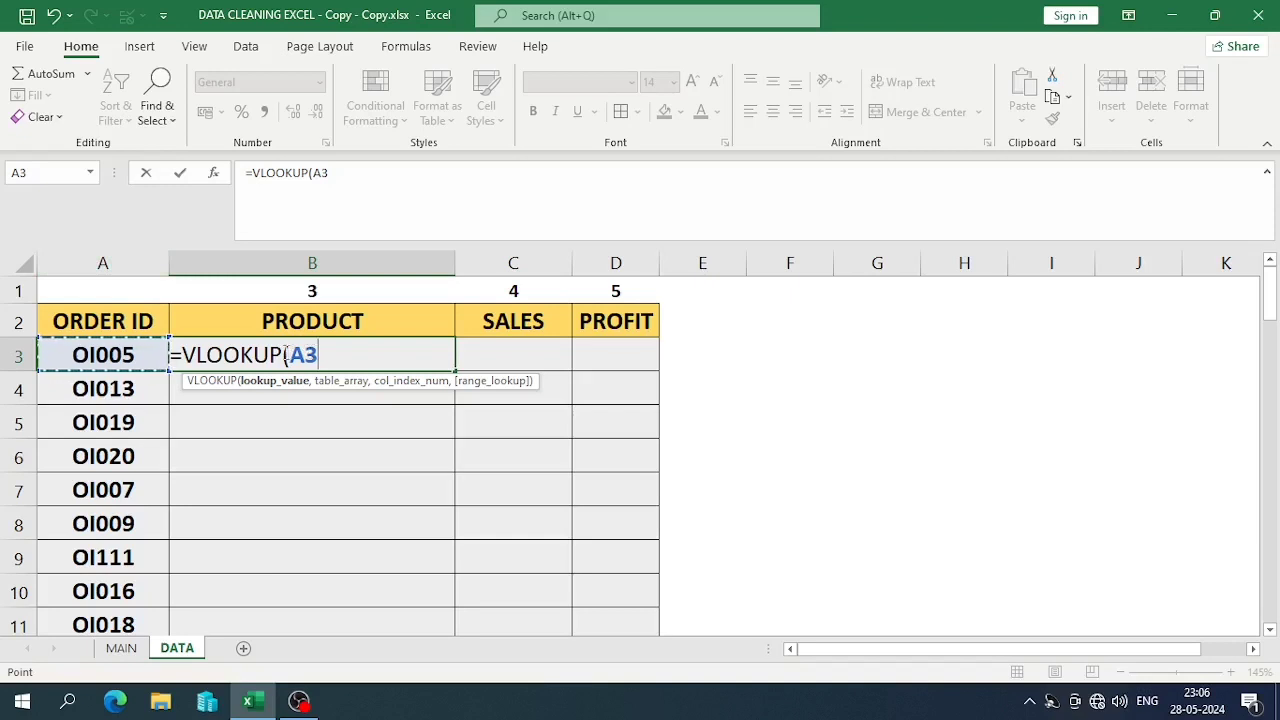
pyautogui.click(288, 356)
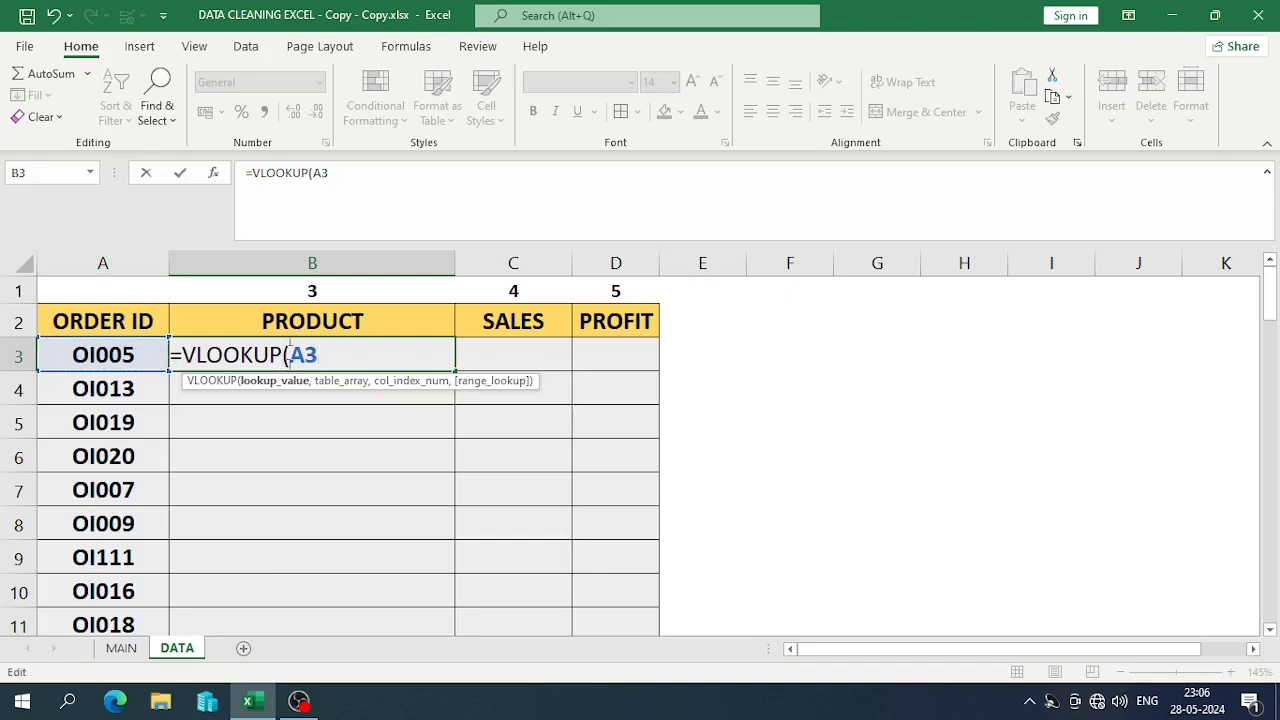
pyautogui.press('F4')
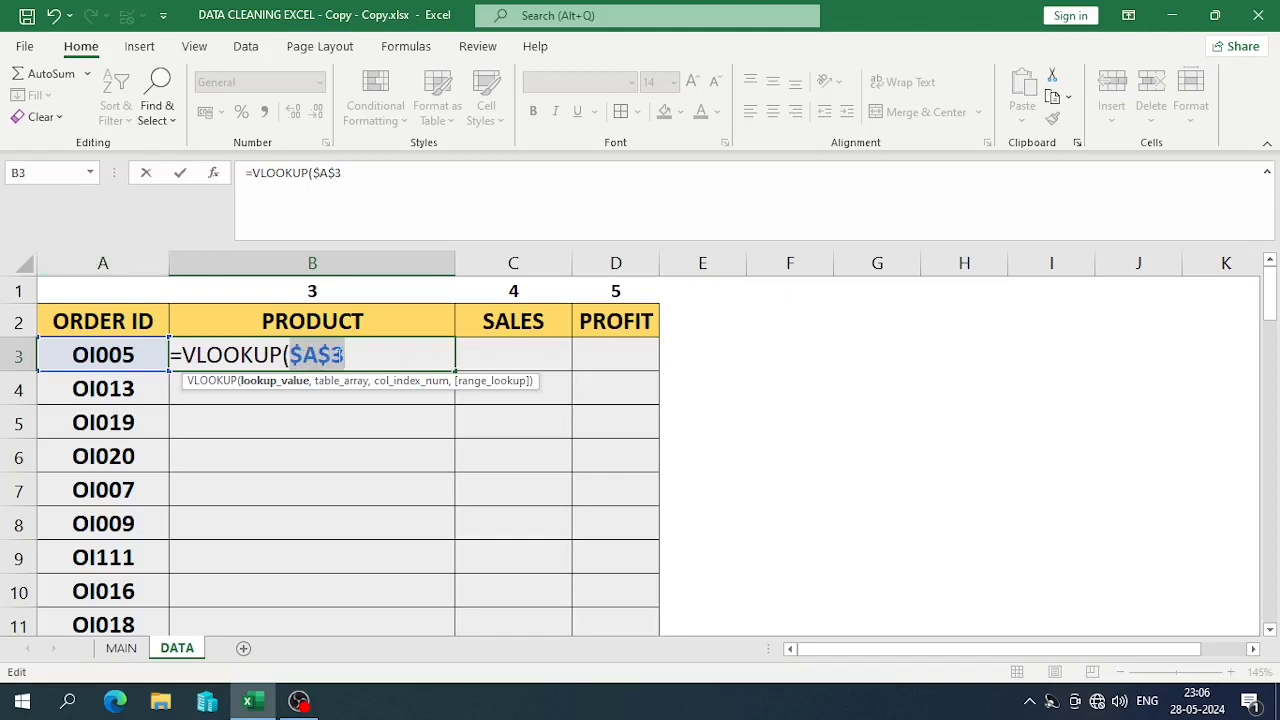
pyautogui.click(333, 357)
pyautogui.press('BackSpace')
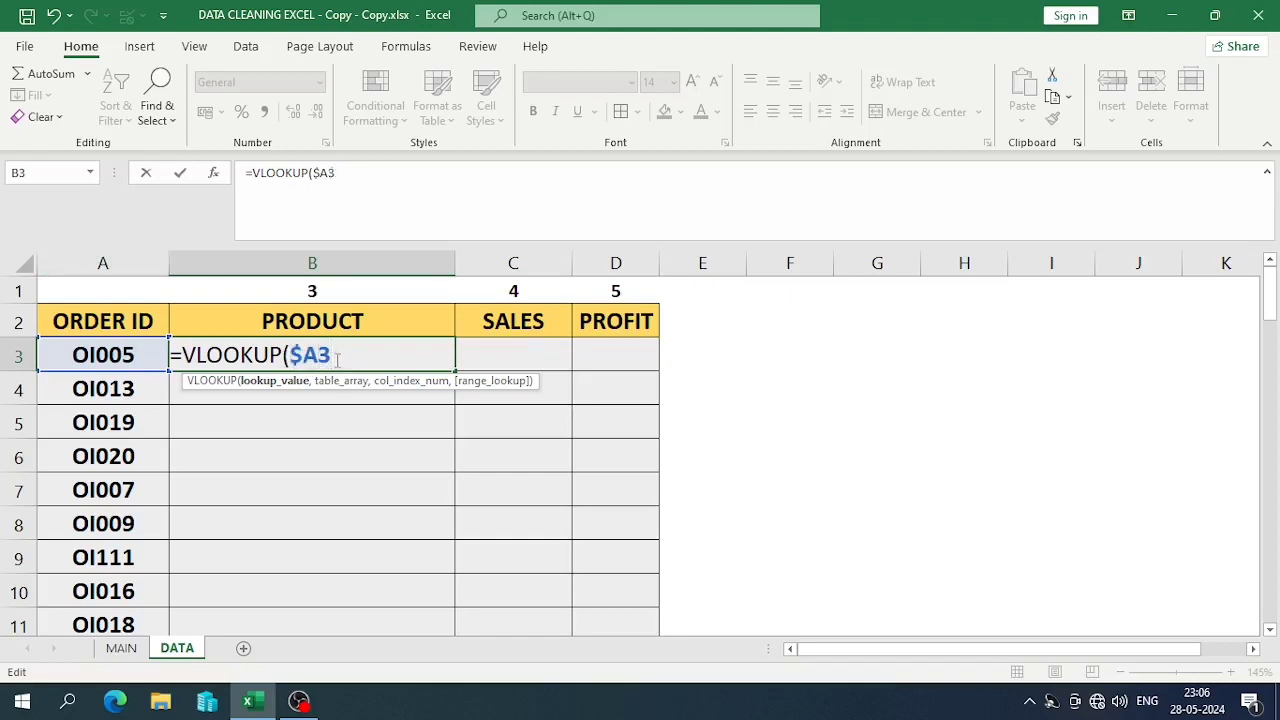
pyautogui.write(',')
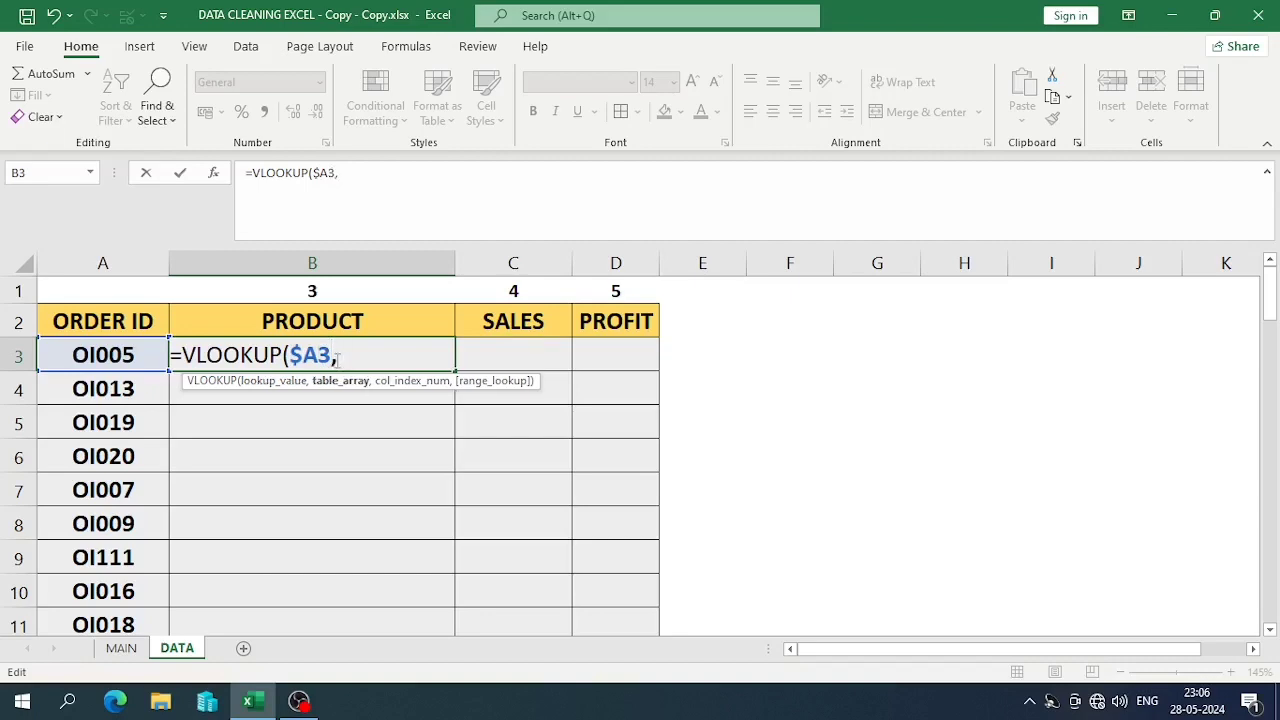
# Set the table array of the B3 formula to the absolute range MAIN!$B$2:$F$61.
pyautogui.hotkey('ctrl', 'pageup')
pyautogui.scroll(4, 243, 340)
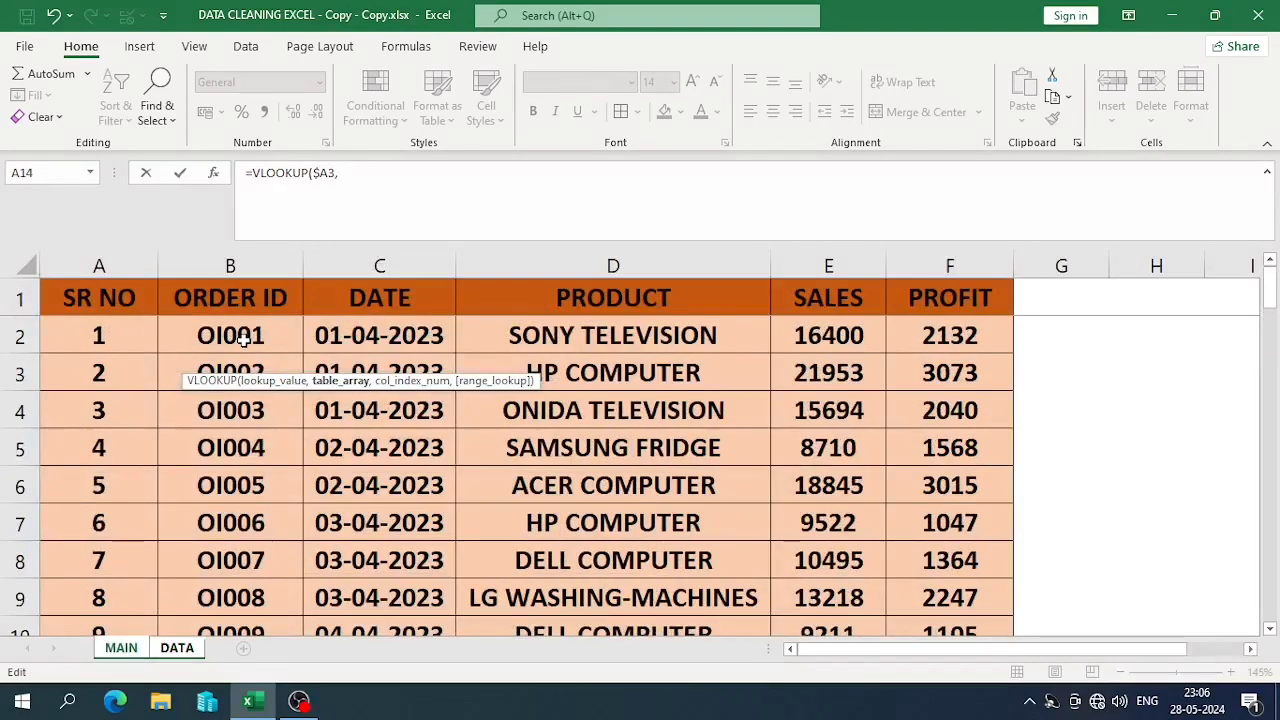
pyautogui.click(243, 340)
pyautogui.hotkey('ctrl', 'shift', 'Down')
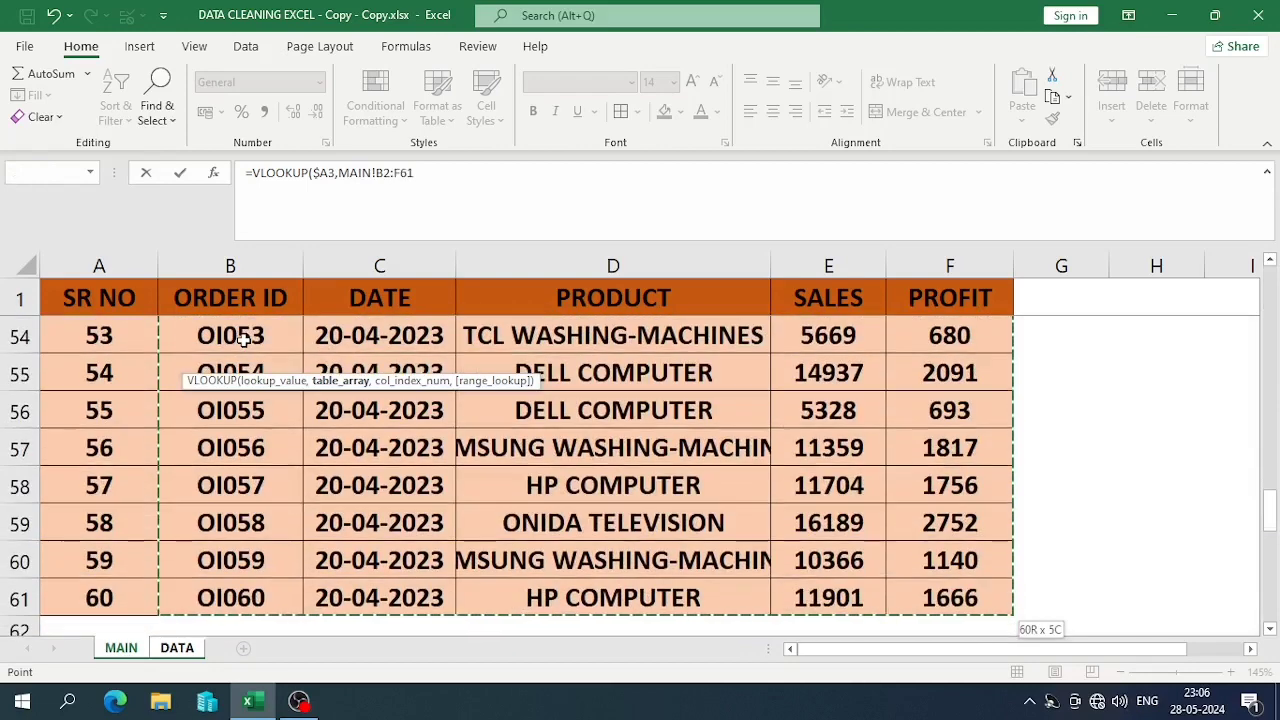
pyautogui.press('F4')
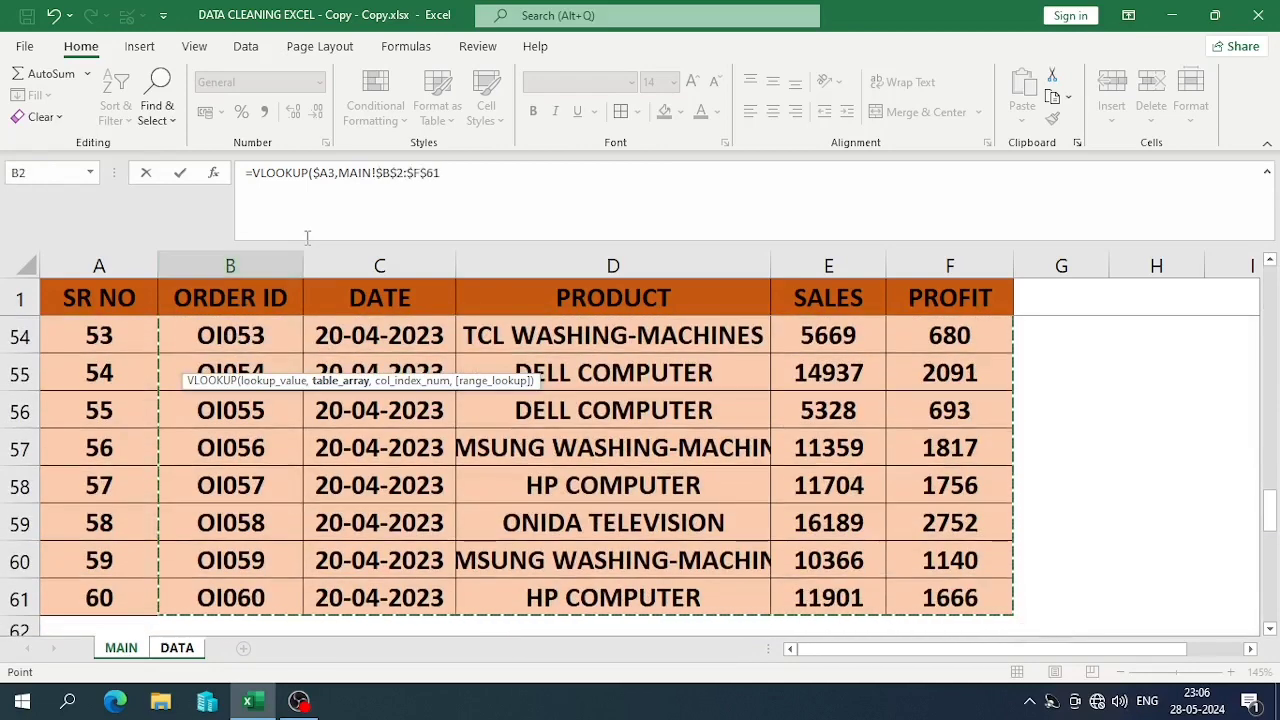
pyautogui.write(',')
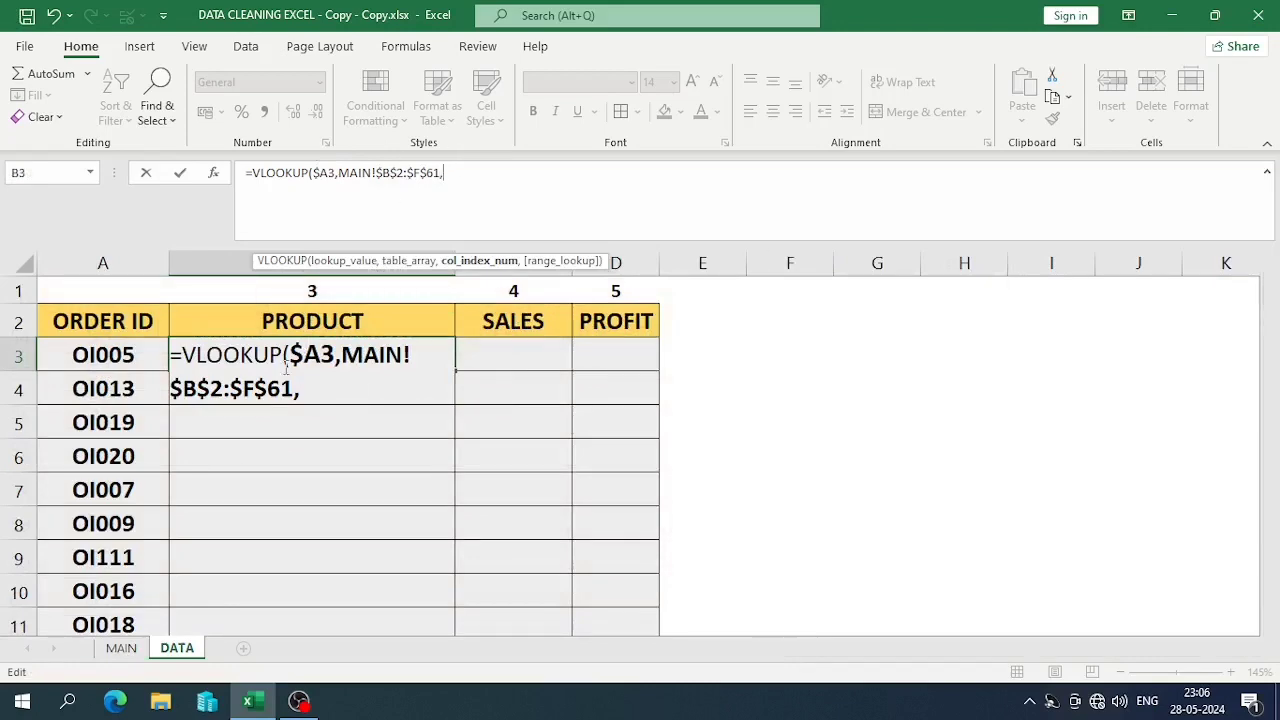
# Use cell B1 of the DATA sheet as the column index of the B3 VLOOKUP, locking only its row as DATA!B$1.
pyautogui.hotkey('ctrl', 'pageup')
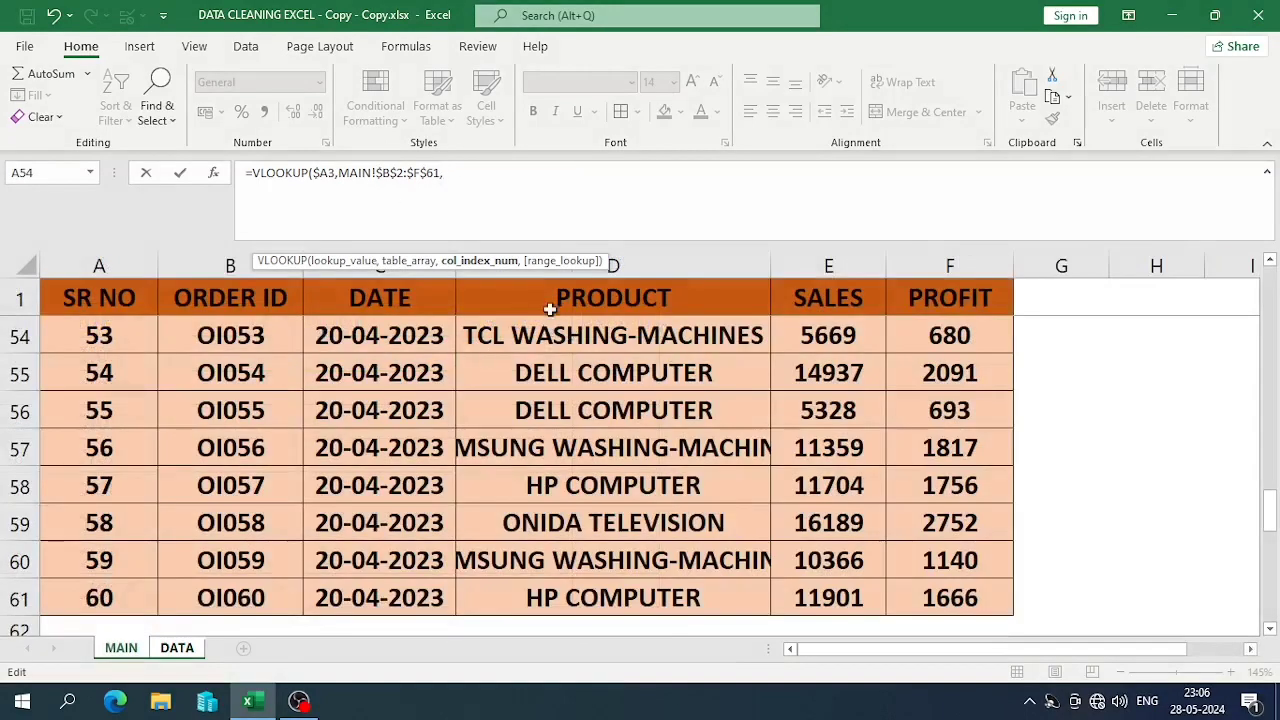
pyautogui.hotkey('ctrl', 'pagedown')
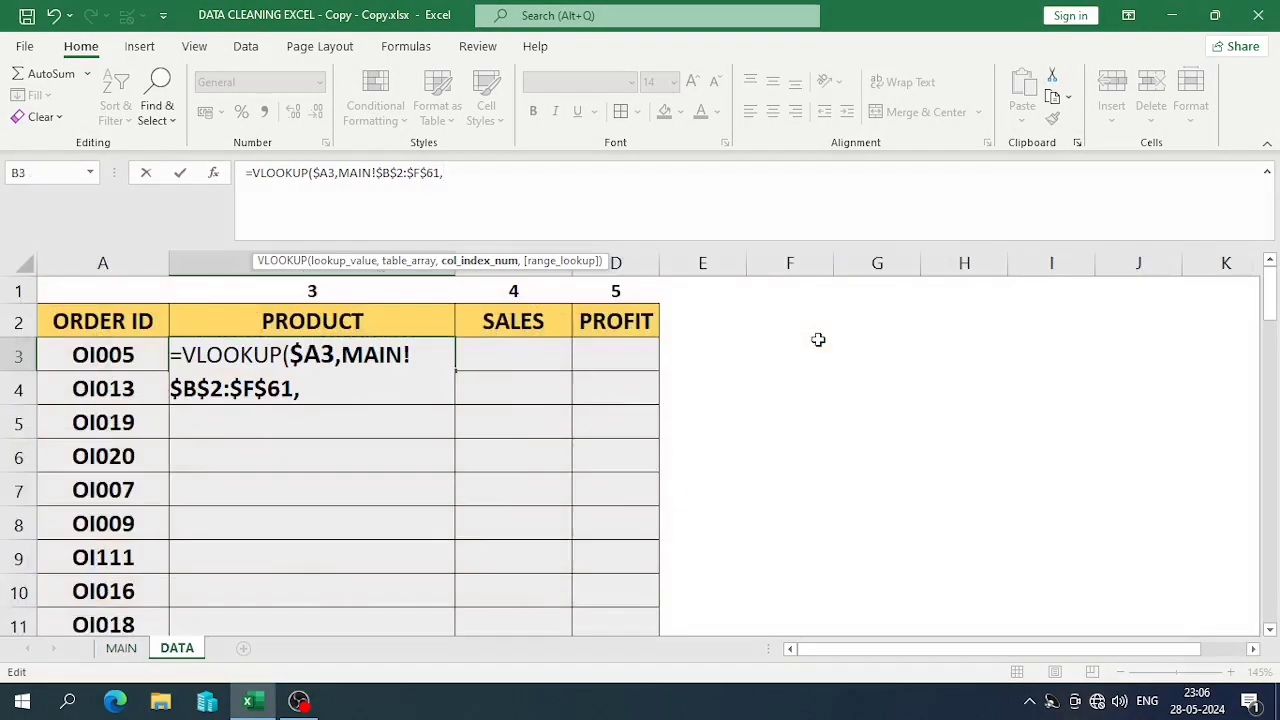
pyautogui.click(309, 294)
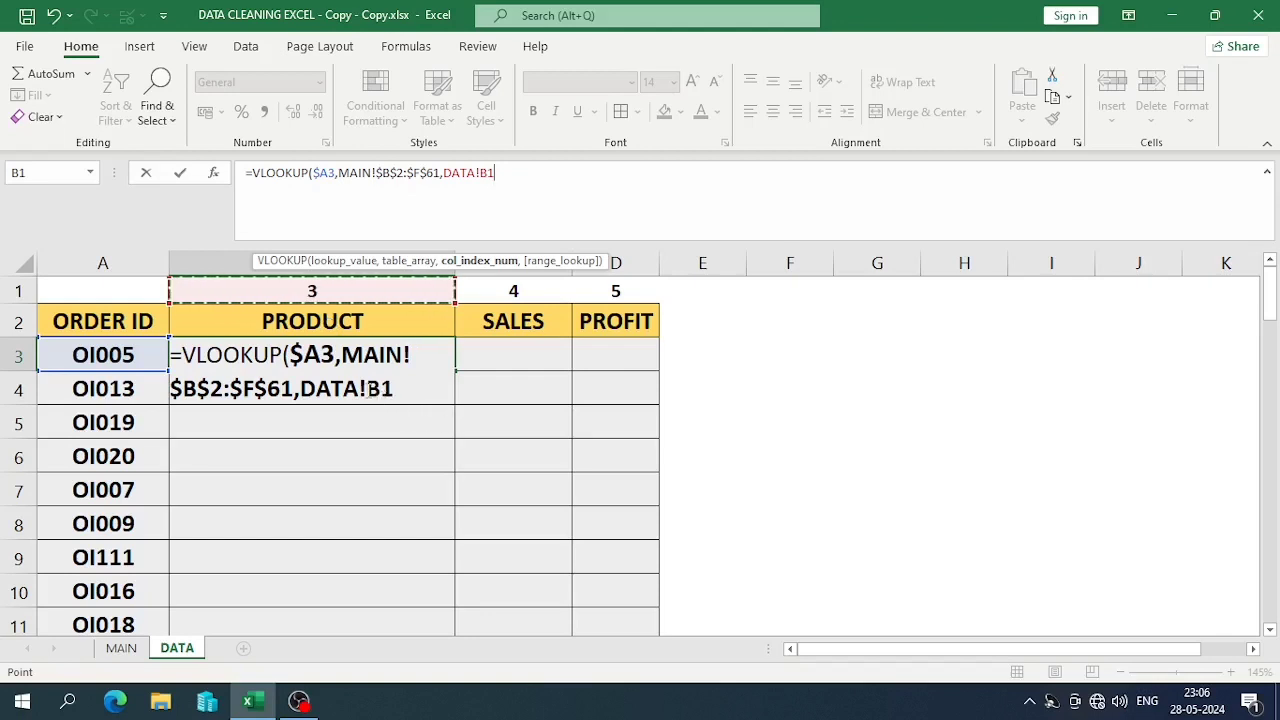
pyautogui.click(386, 390)
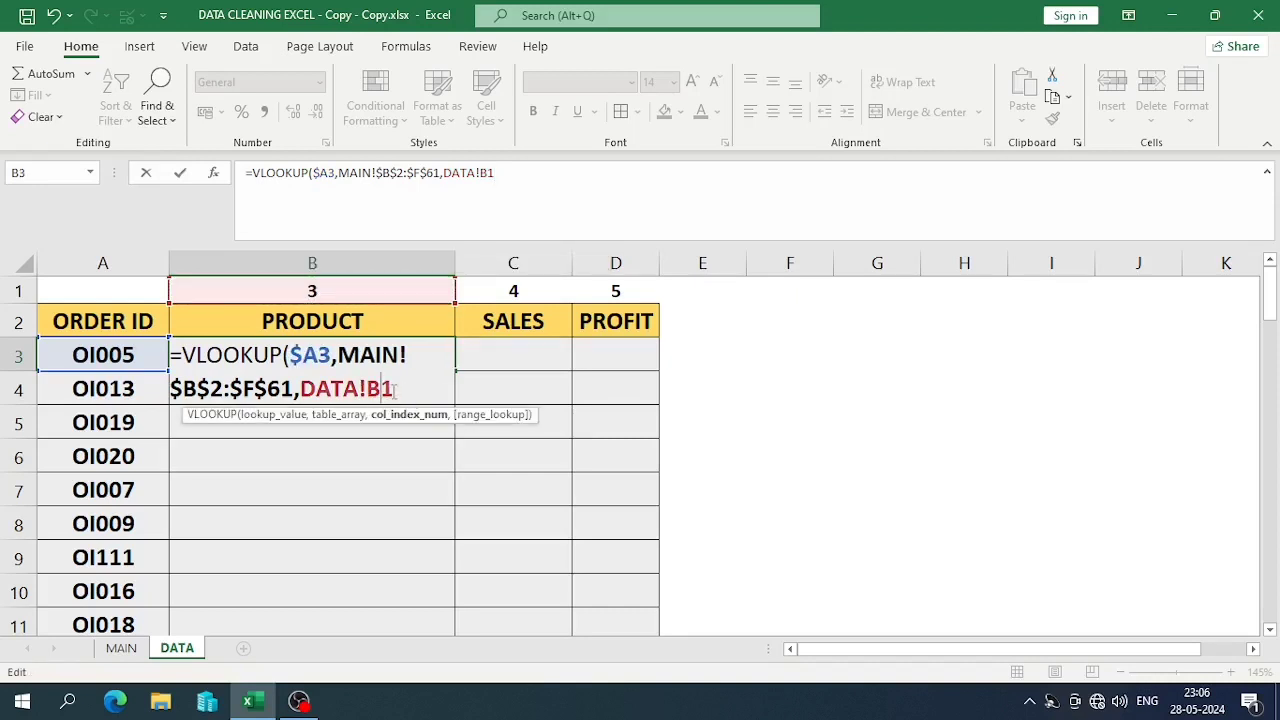
pyautogui.press('F4')
pyautogui.press('F4')
# Complete the B3 VLOOKUP formula with 0 for an exact match and enter it.
pyautogui.write(',')
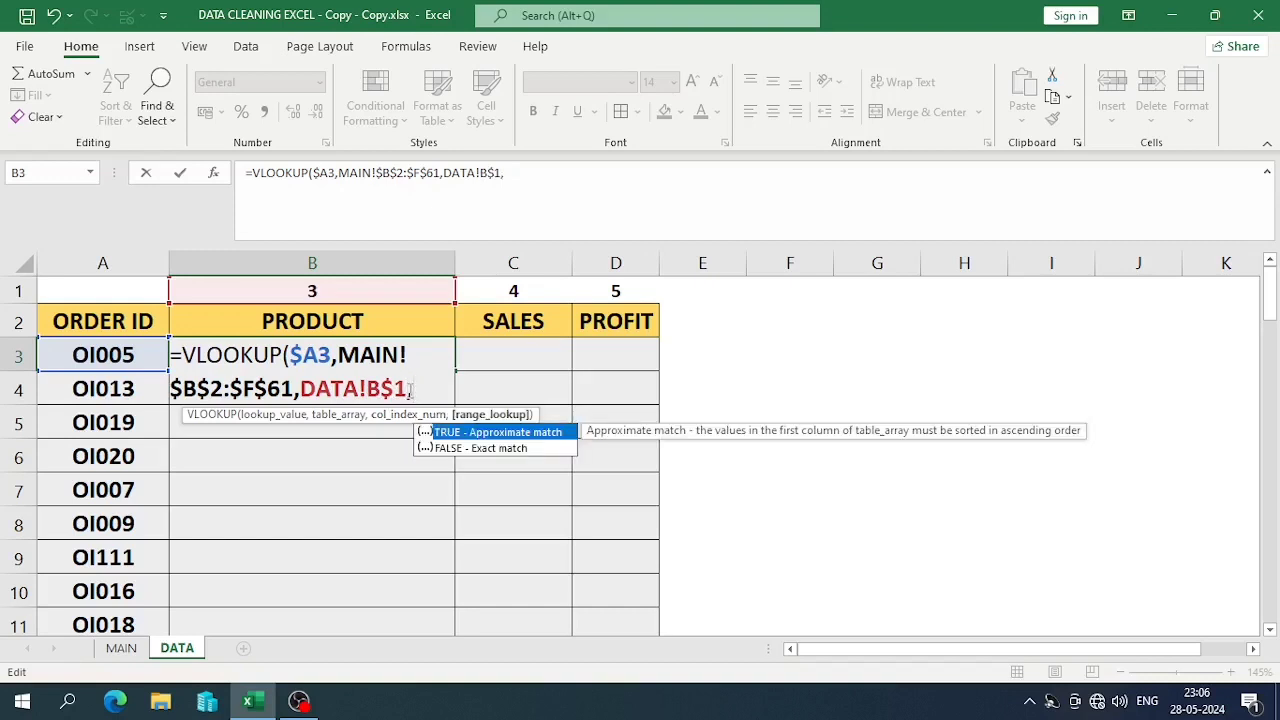
pyautogui.write('0)')
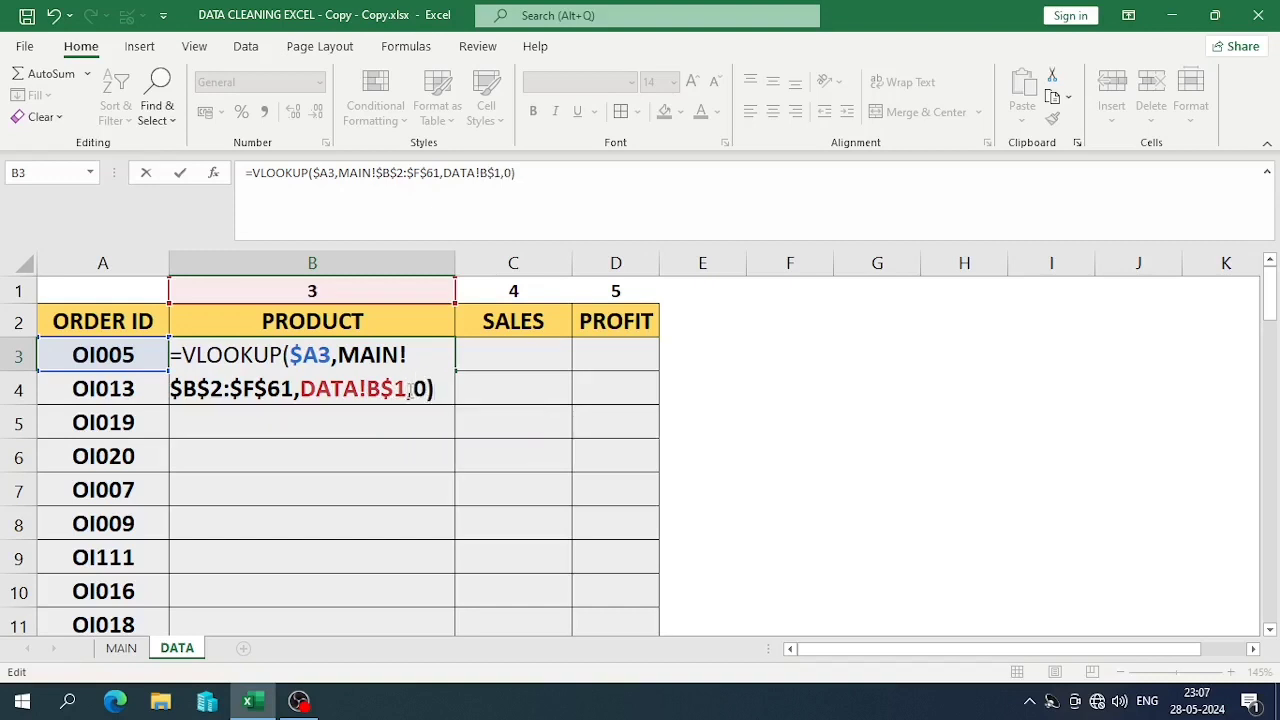
pyautogui.press('Return')
pyautogui.press('Up')
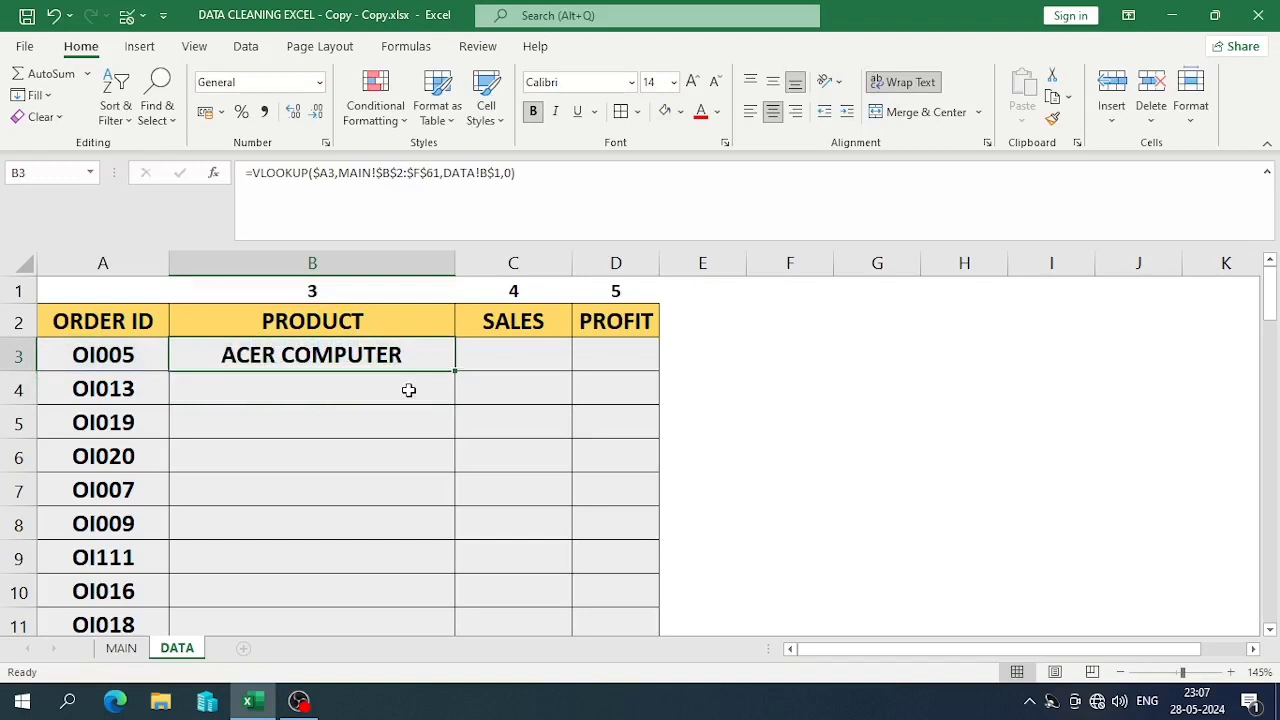
# Fill the B3 formula down the PRODUCT column and copy it across row 3 to the SALES and PROFIT cells.
pyautogui.doubleClick(456, 370)
pyautogui.click(415, 362)
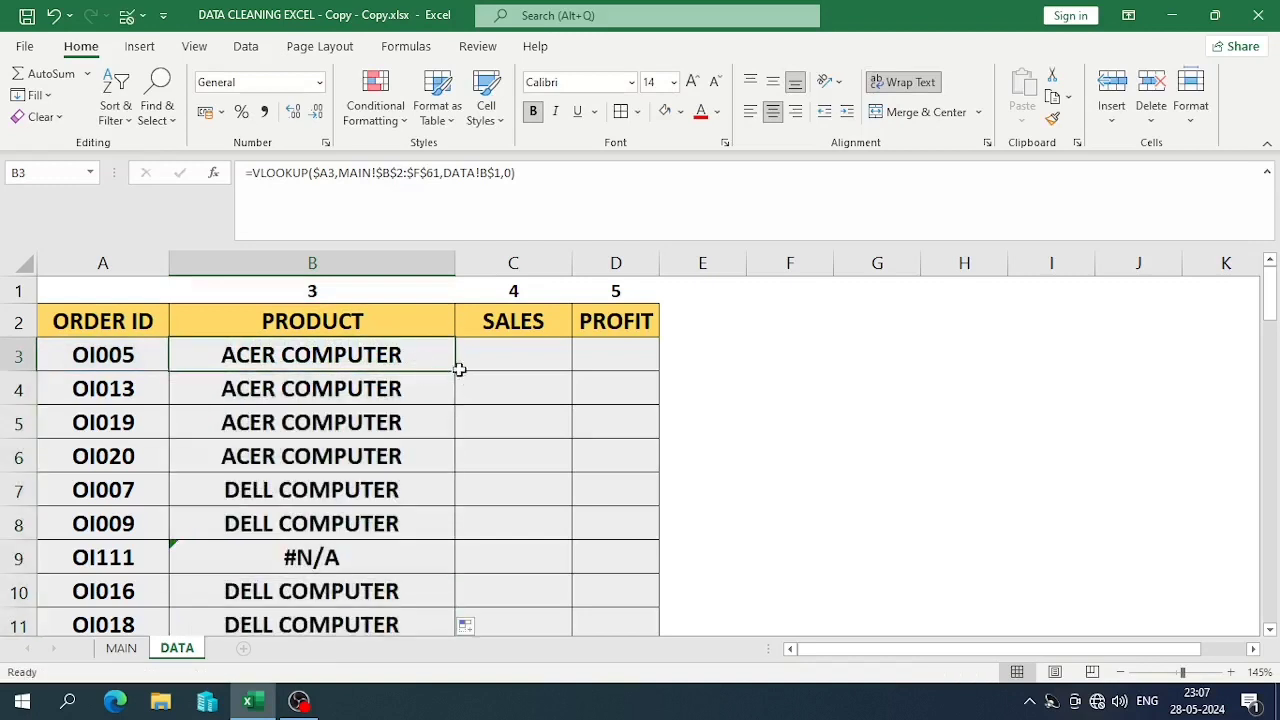
pyautogui.moveTo(454, 368); pyautogui.dragTo(565, 372)
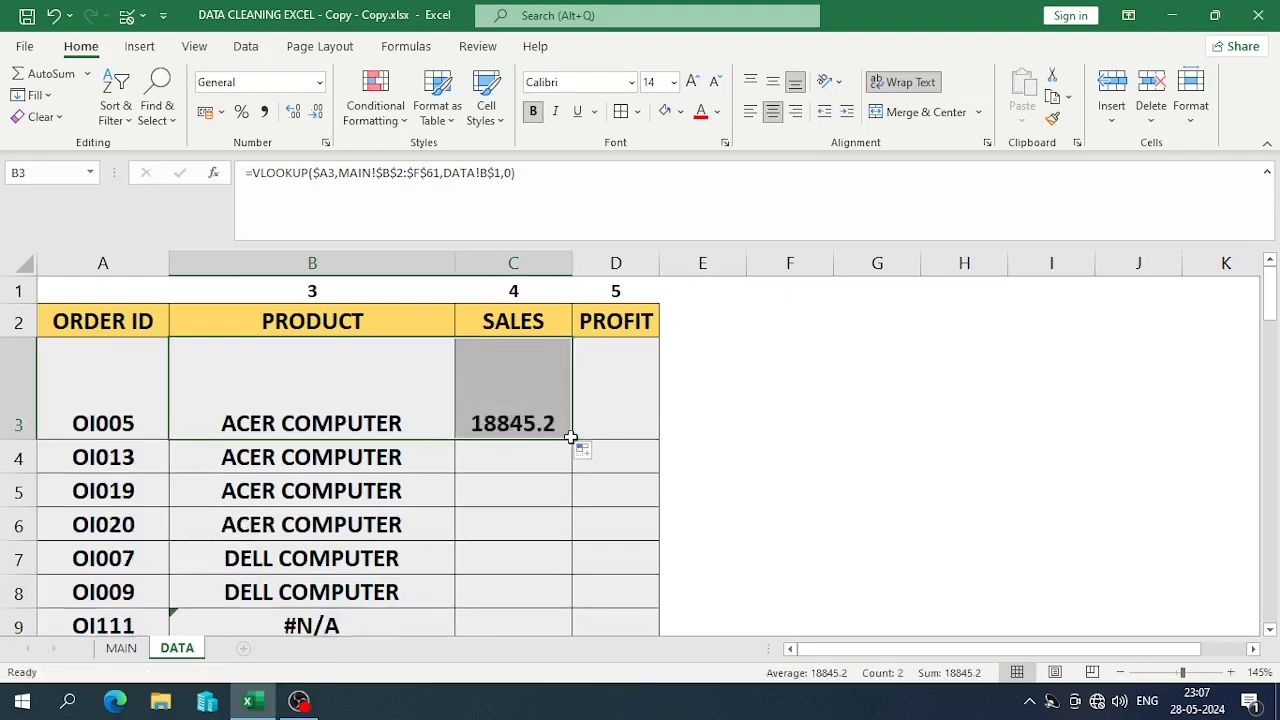
pyautogui.click(570, 437)
pyautogui.moveTo(572, 440); pyautogui.dragTo(629, 424)
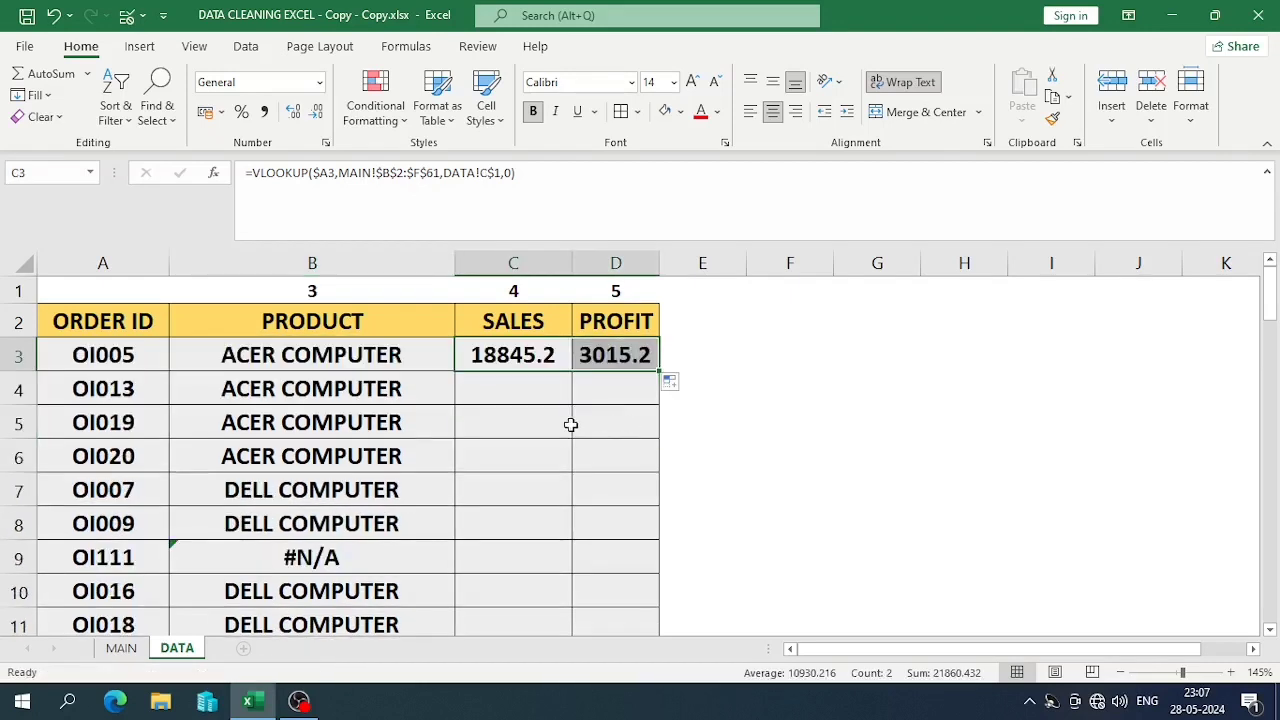
# Fill the C3 and D3 formulas down the SALES and PROFIT columns.
pyautogui.click(530, 430)
pyautogui.click(563, 364)
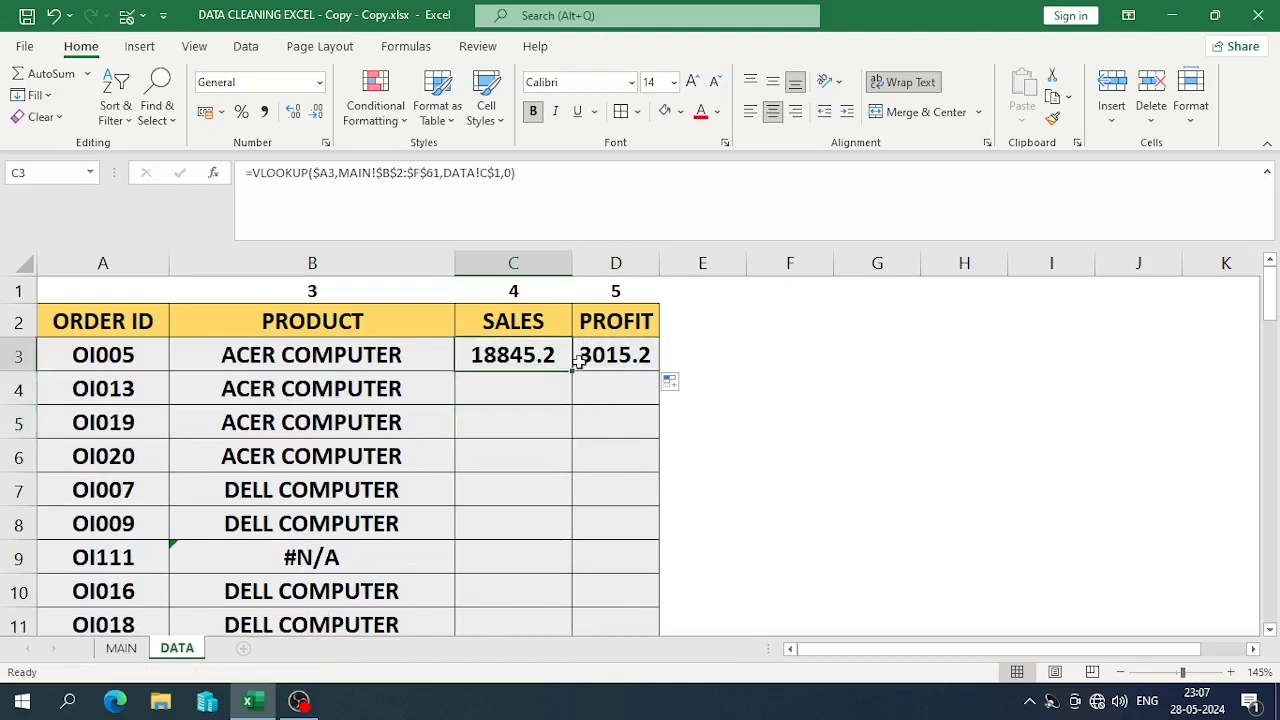
pyautogui.doubleClick(572, 369)
pyautogui.click(618, 364)
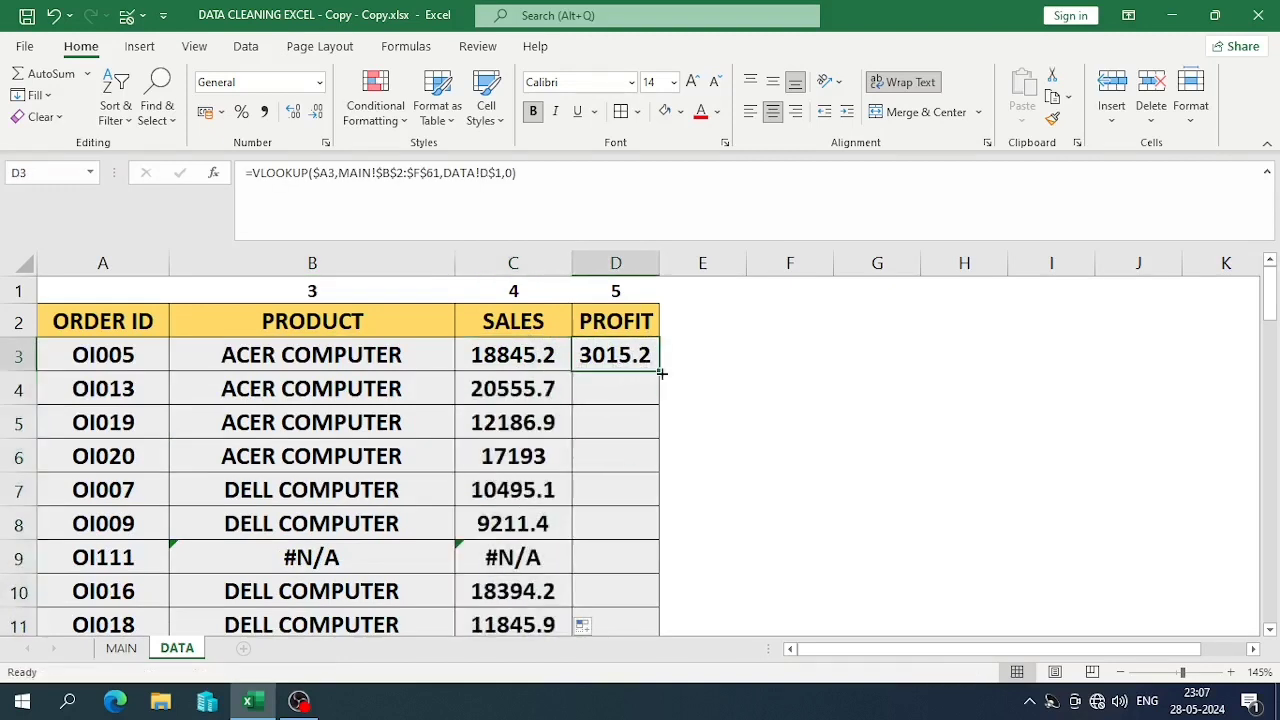
pyautogui.doubleClick(659, 373)
# Examine the lookup value, table array and column index references in the formulas of B3, C3 and D3.
pyautogui.click(270, 360)
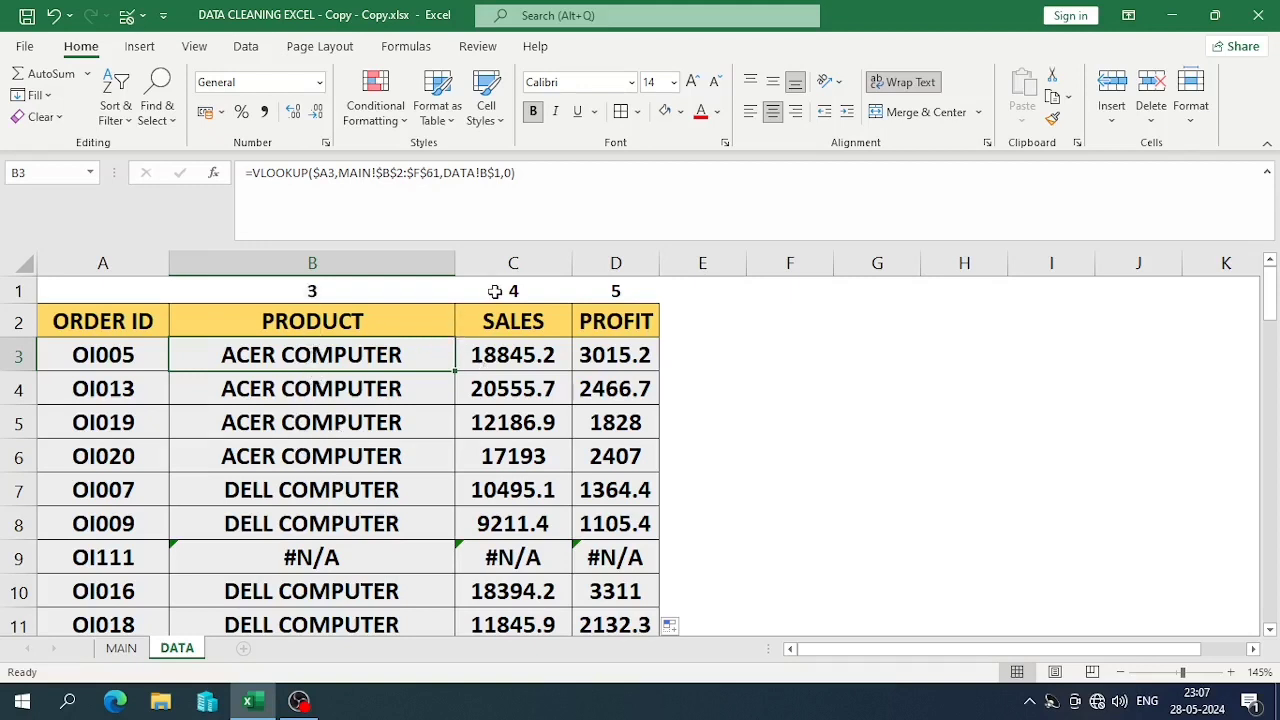
pyautogui.press('F2')
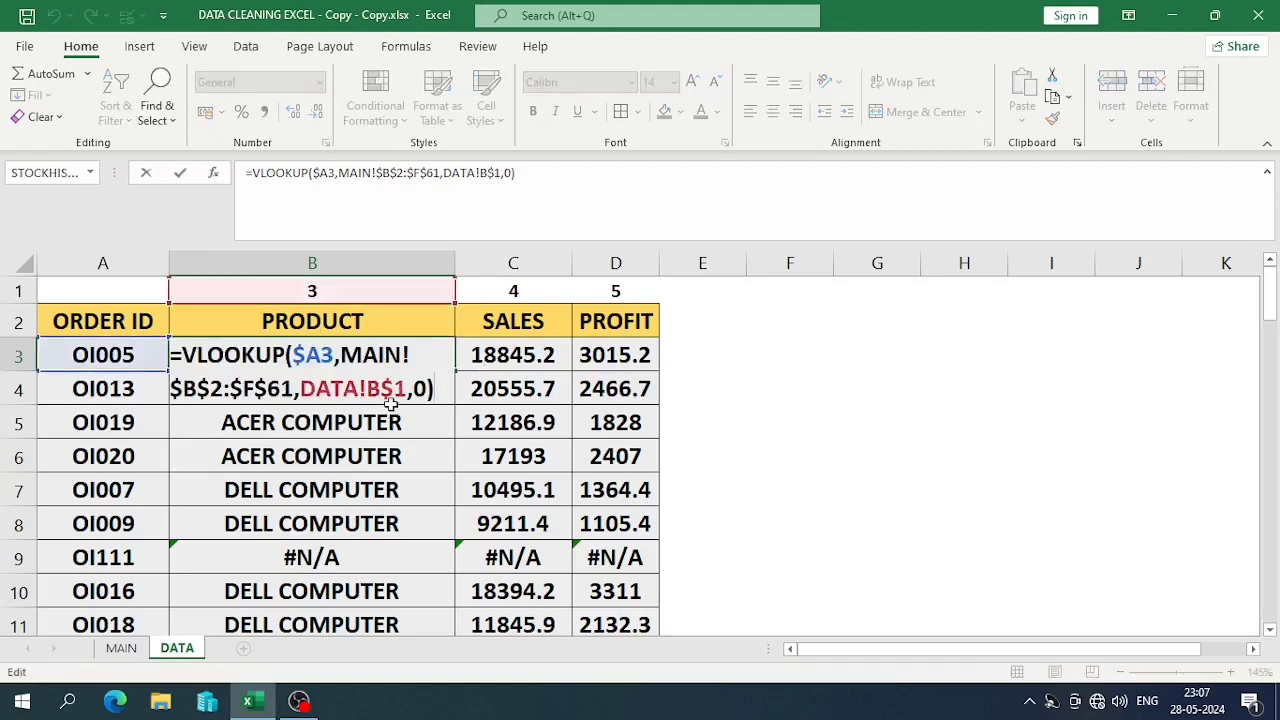
pyautogui.press('Tab')
pyautogui.press('F2')
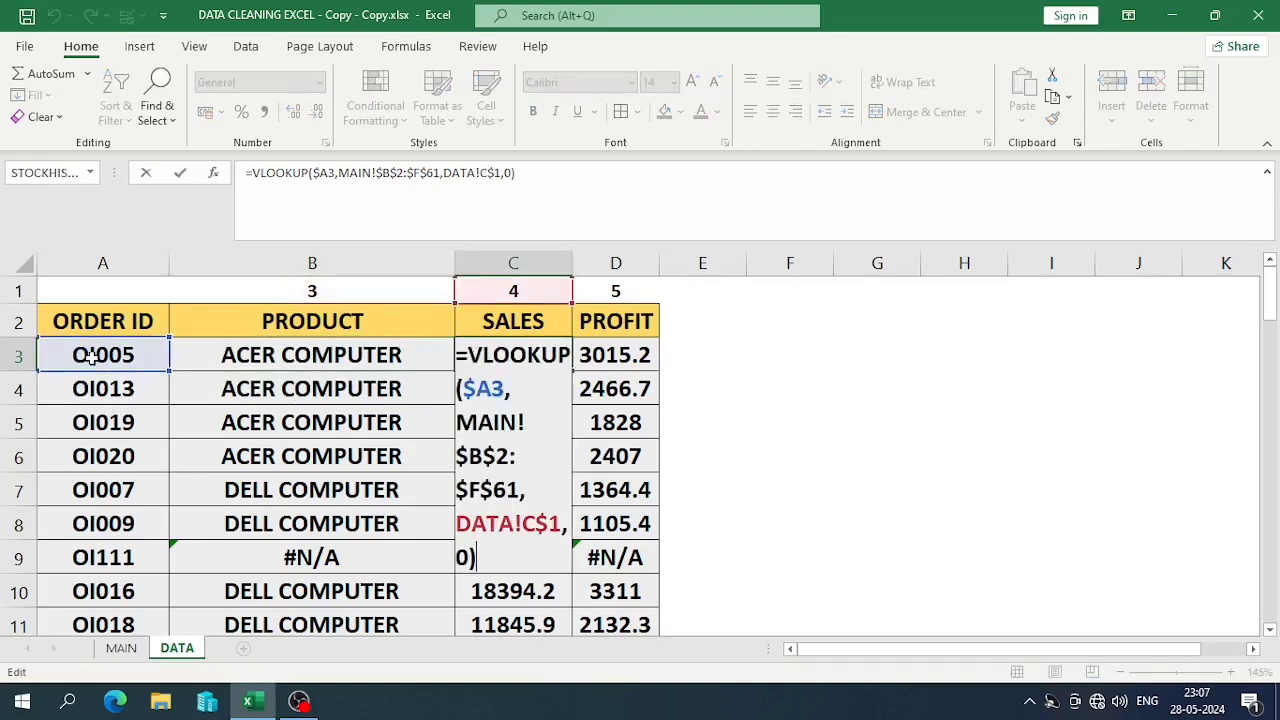
pyautogui.press('Escape')
pyautogui.click(620, 362)
pyautogui.press('F2')
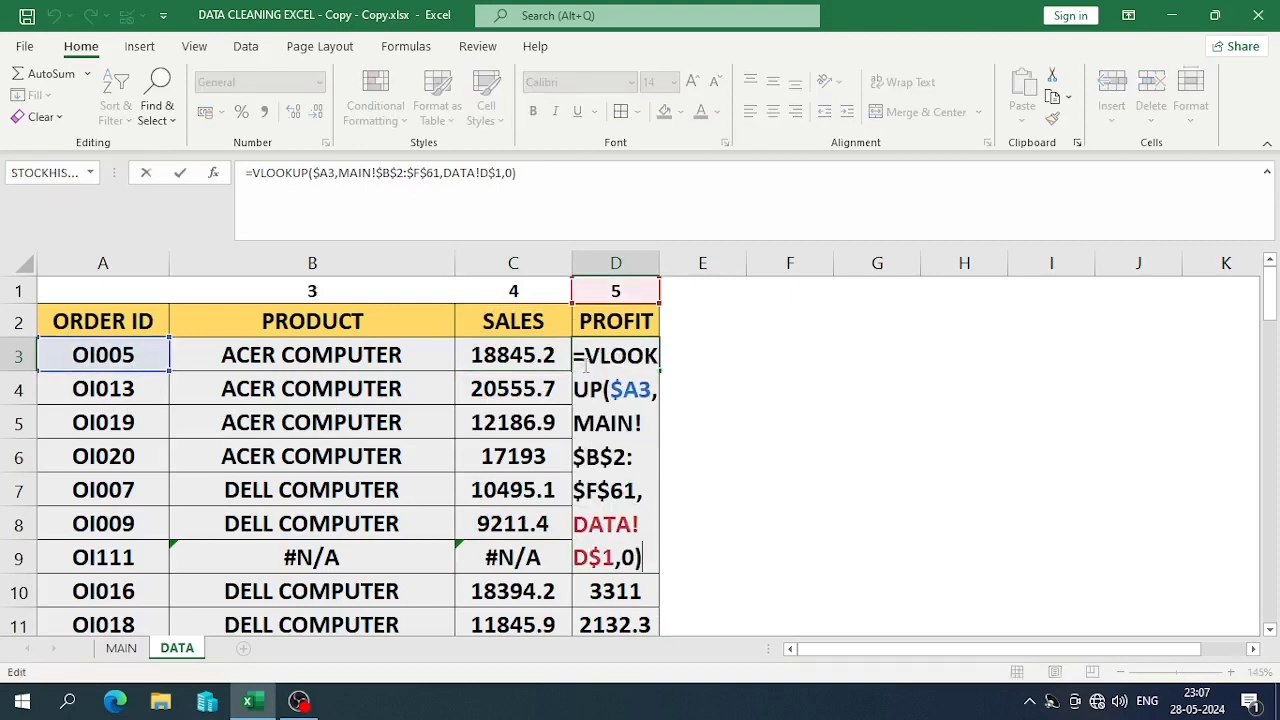
pyautogui.press('Escape')
pyautogui.click(312, 370)
pyautogui.press('F2')
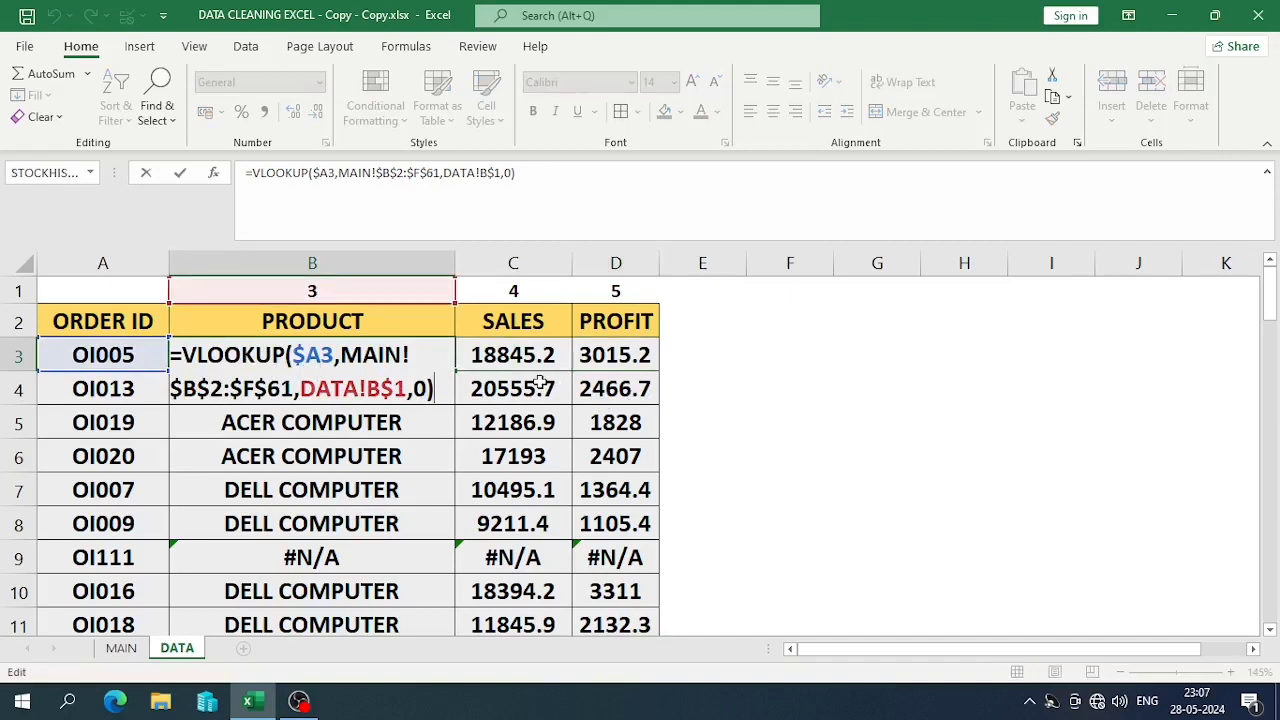
pyautogui.press('Escape')
pyautogui.doubleClick(520, 355)
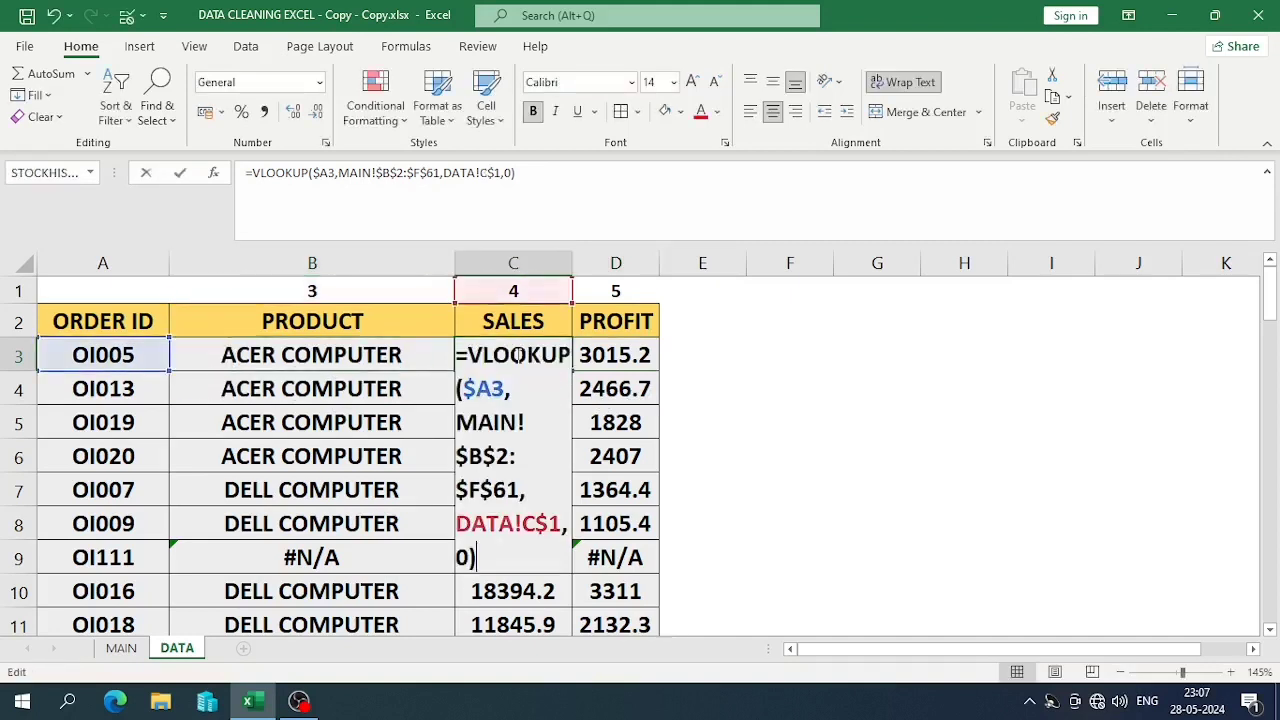
pyautogui.press('Escape')
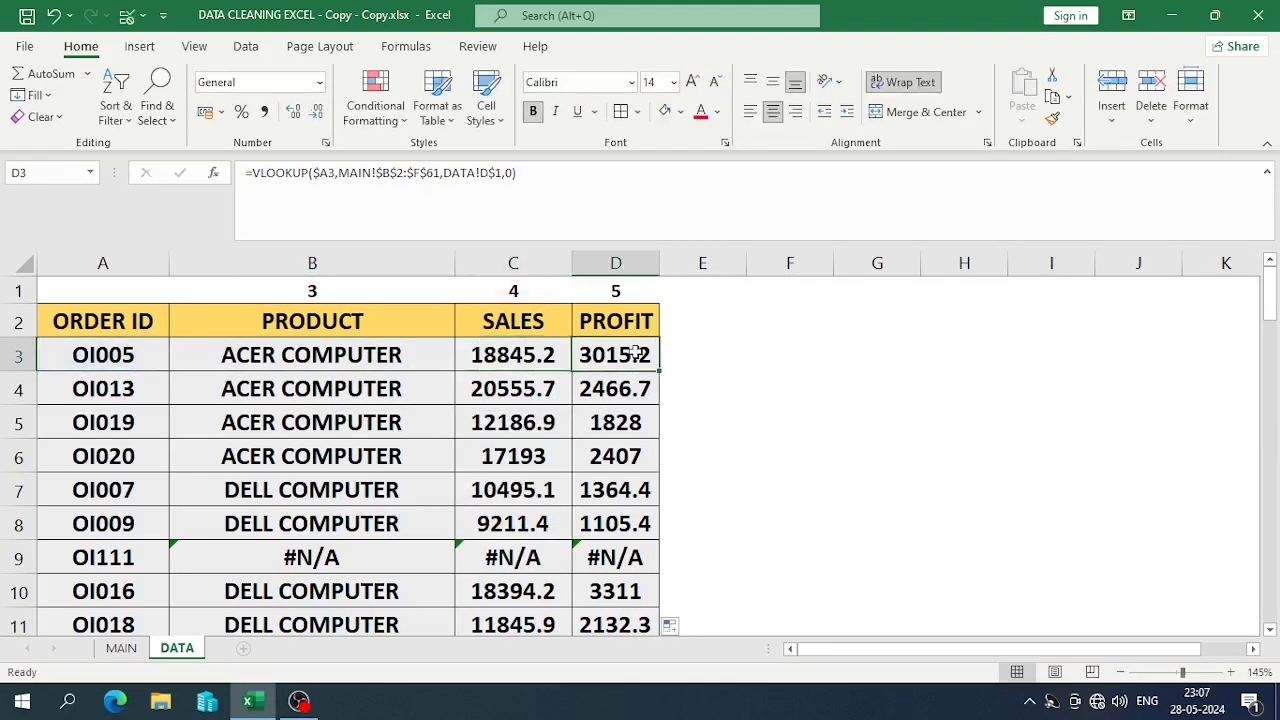
pyautogui.doubleClick(637, 355)
pyautogui.press('Escape')
# Review the first records of the source table on MAIN and the error cells in the lookup columns on DATA.
pyautogui.click(121, 648)
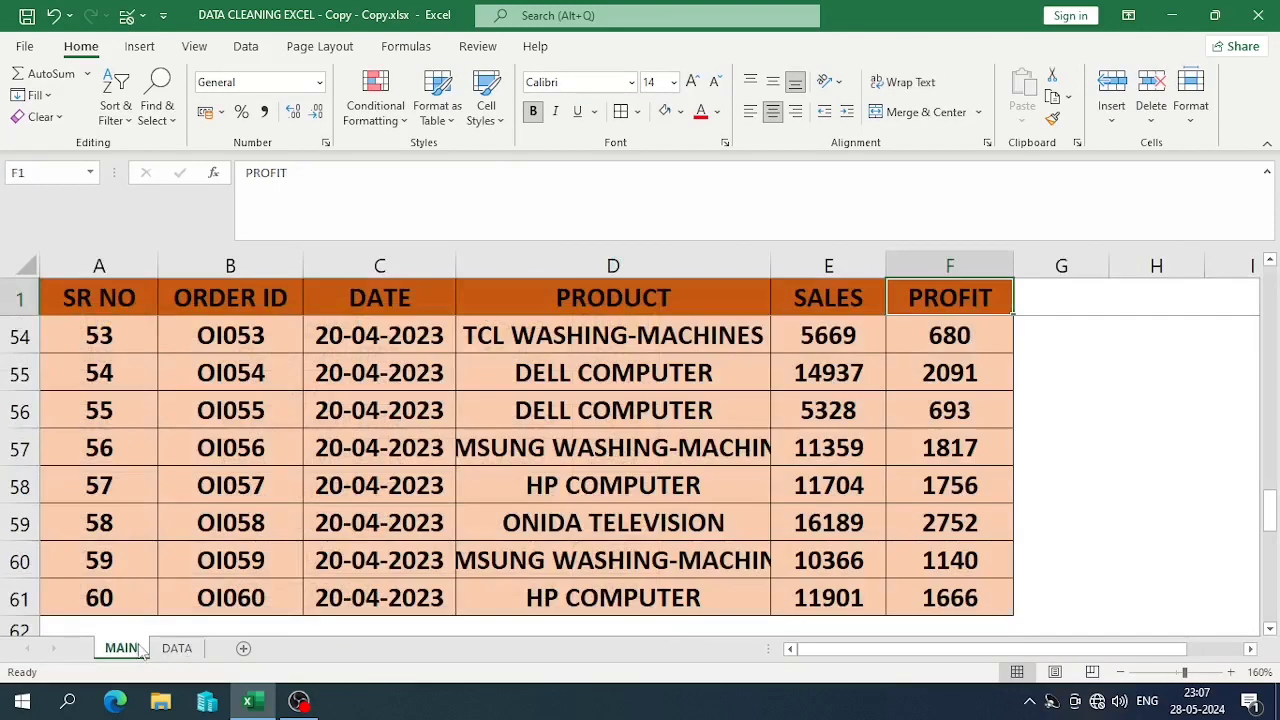
pyautogui.scroll(10, 246, 549)
pyautogui.scroll(7, 250, 463)
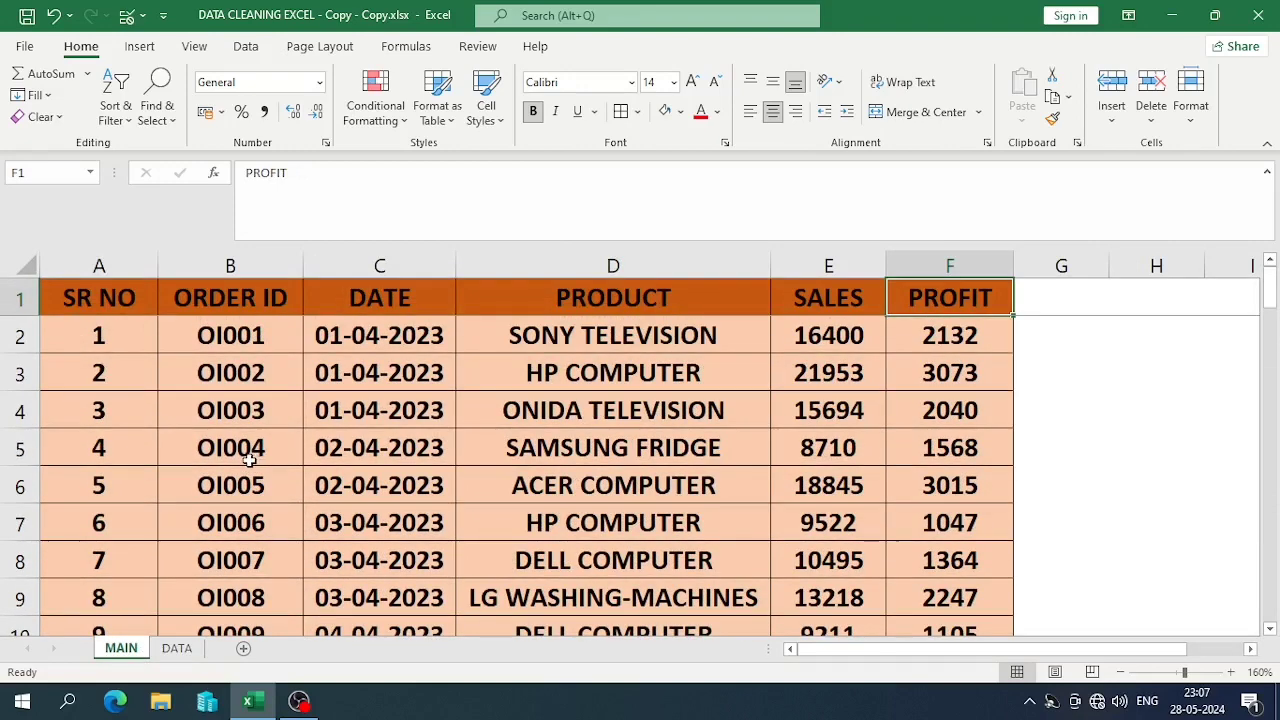
pyautogui.click(200, 647)
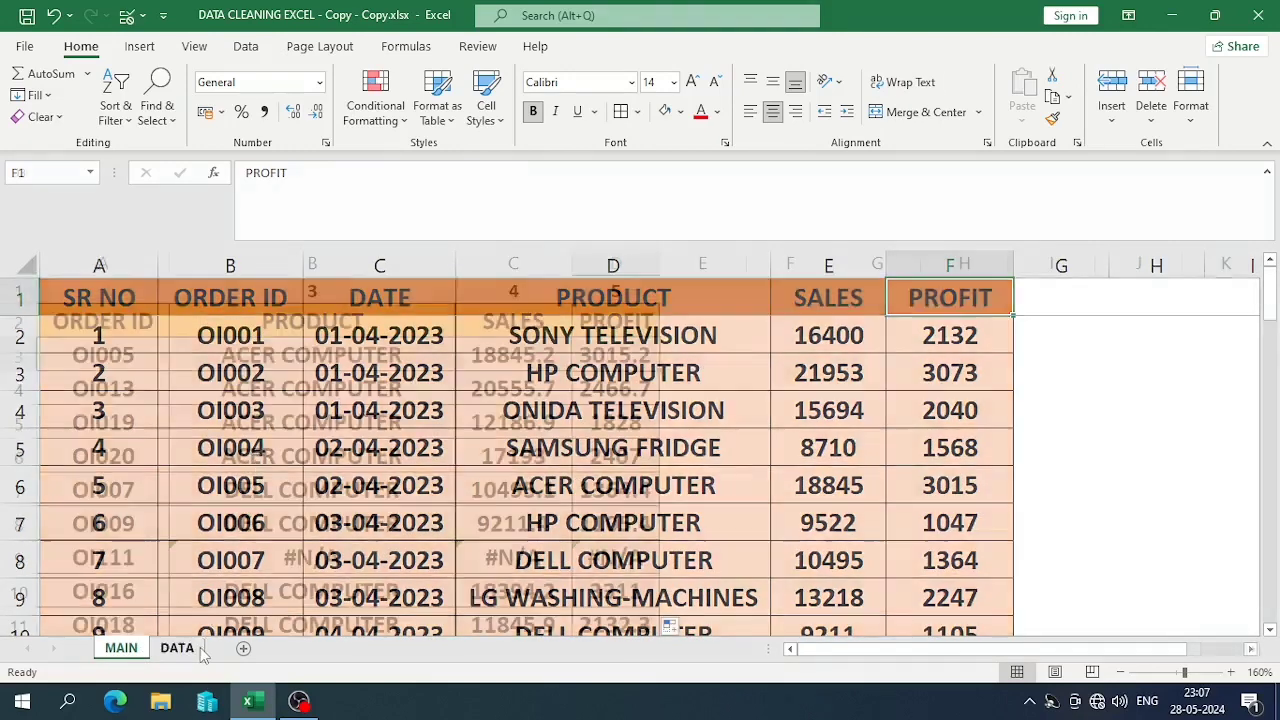
pyautogui.click(672, 420)
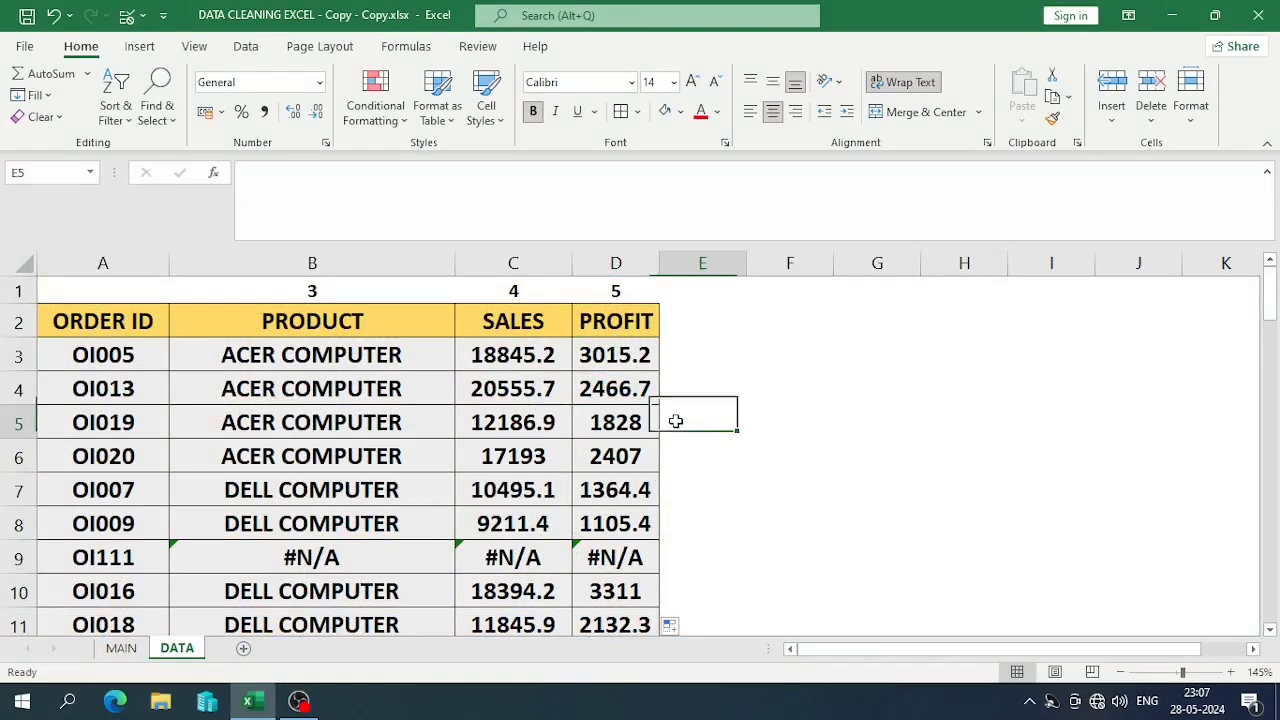
pyautogui.scroll(-2, 350, 450)
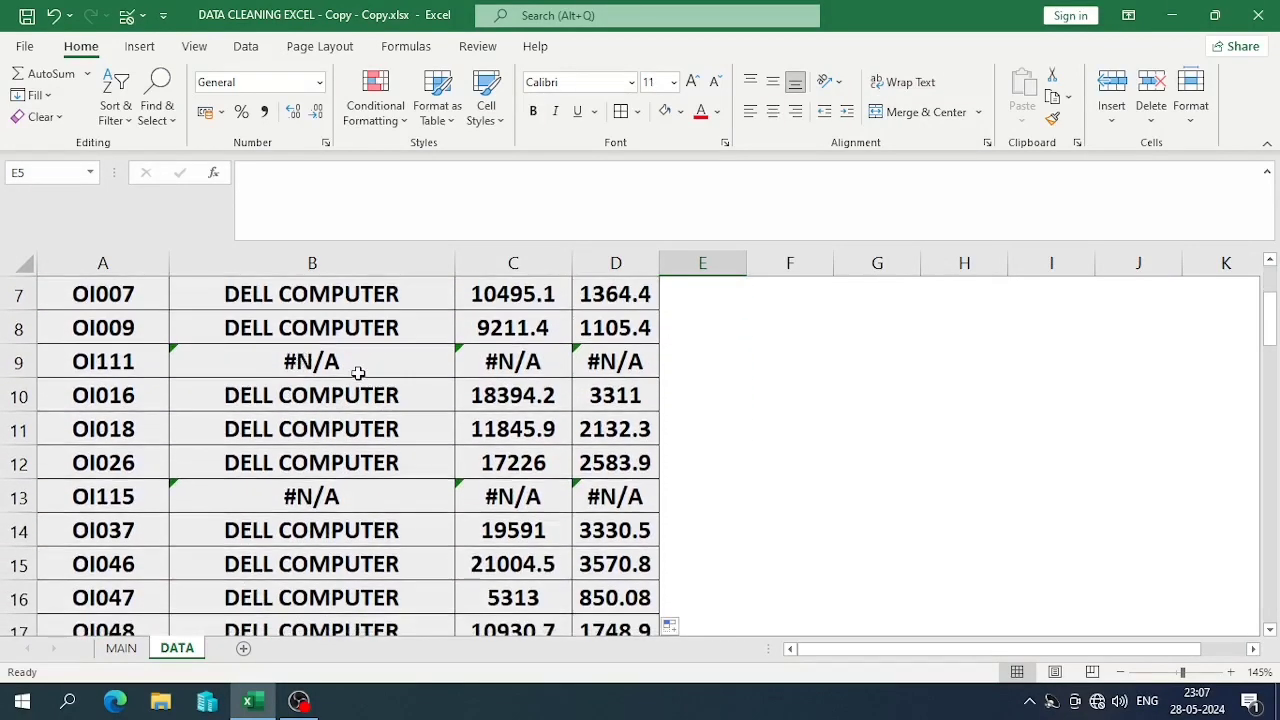
pyautogui.click(340, 366)
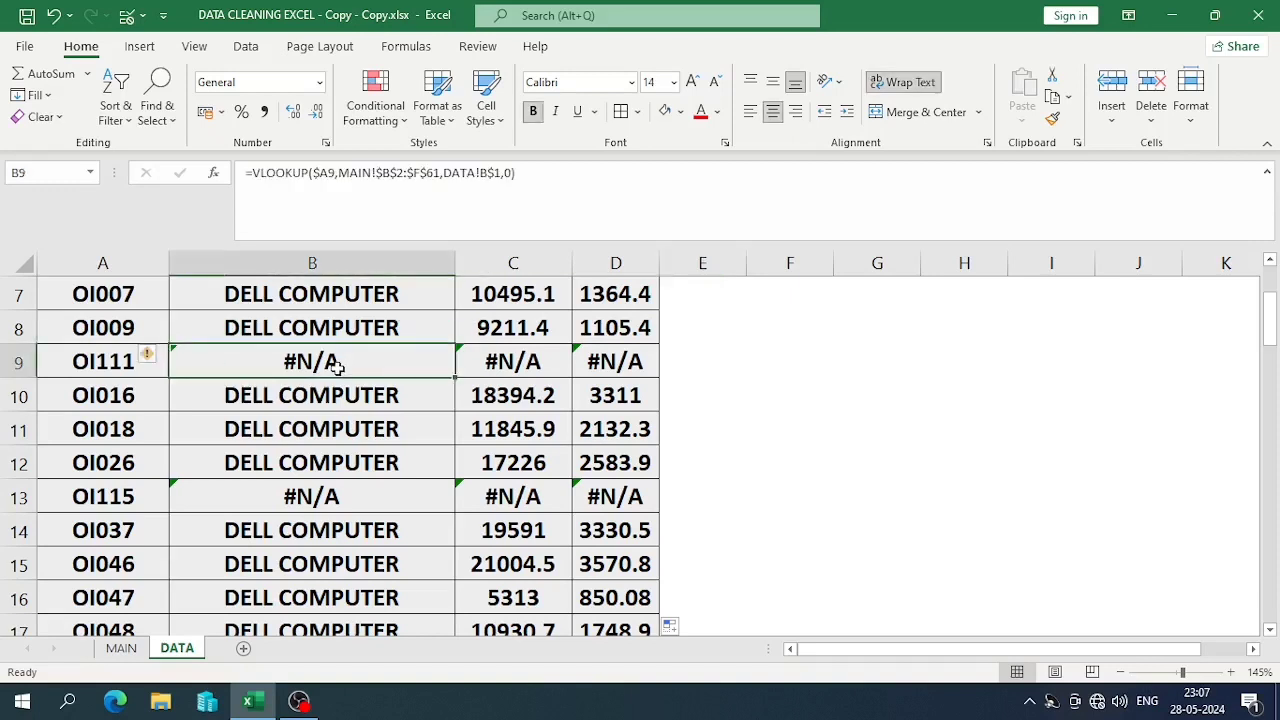
pyautogui.scroll(2, 345, 368)
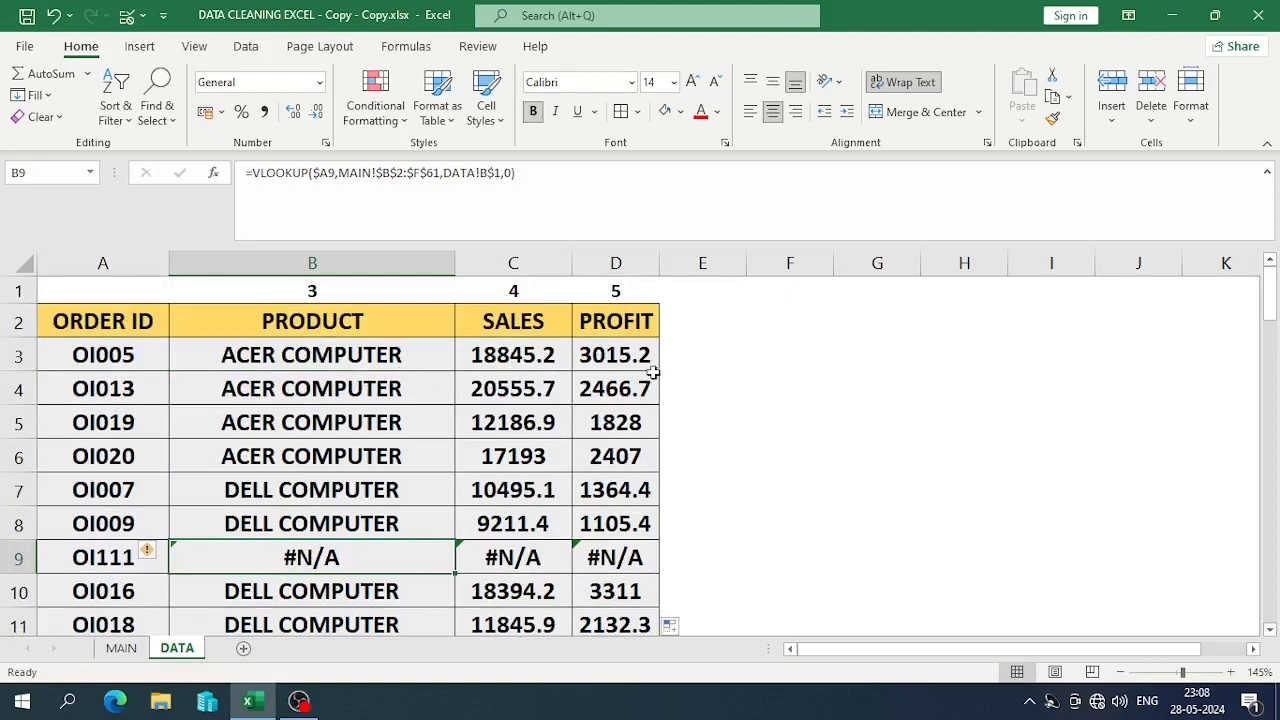
pyautogui.click(777, 364)
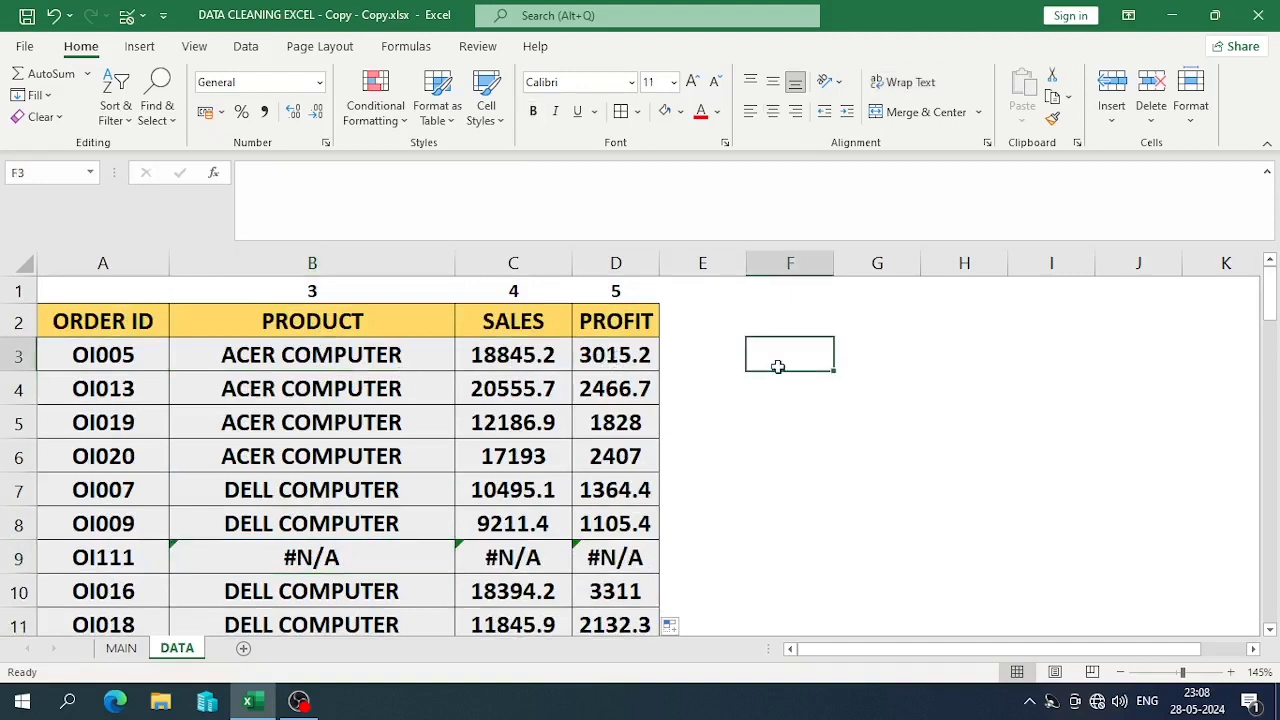
# Wrap the existing VLOOKUP formula in B3 in an IFERROR function.
pyautogui.click(336, 362)
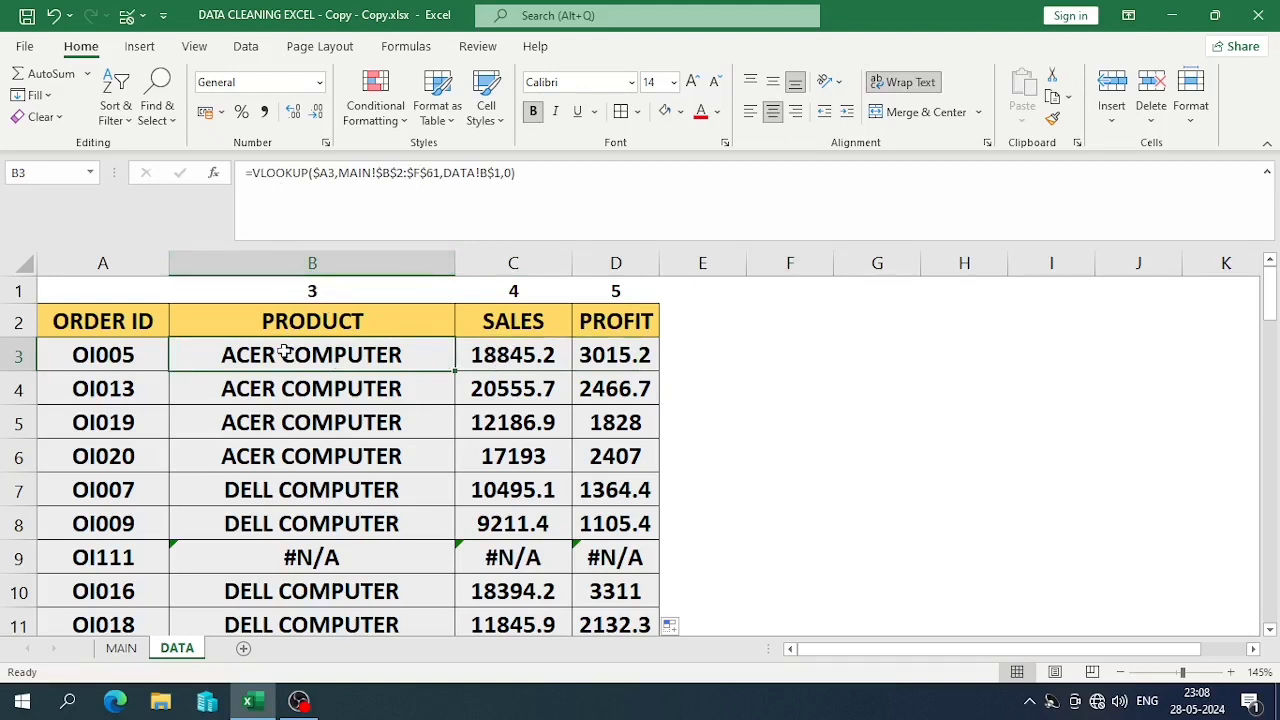
pyautogui.press('F2')
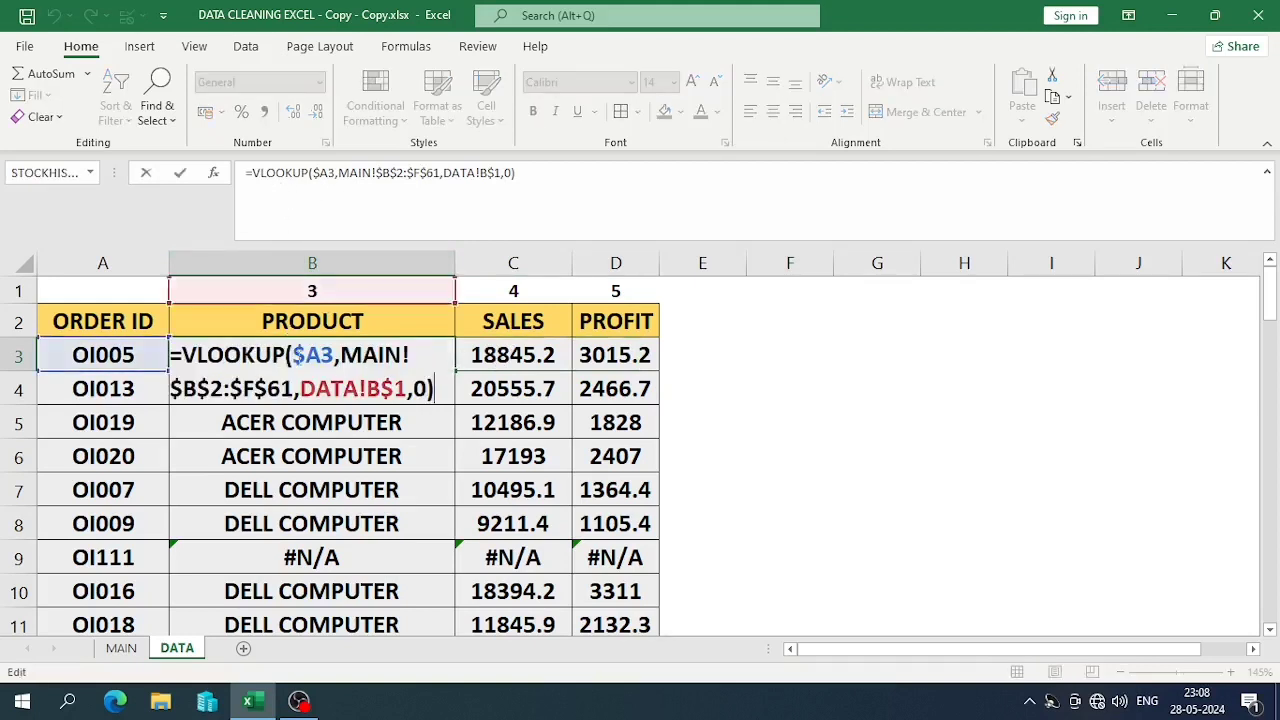
pyautogui.click(184, 355)
pyautogui.write('IFERRO')
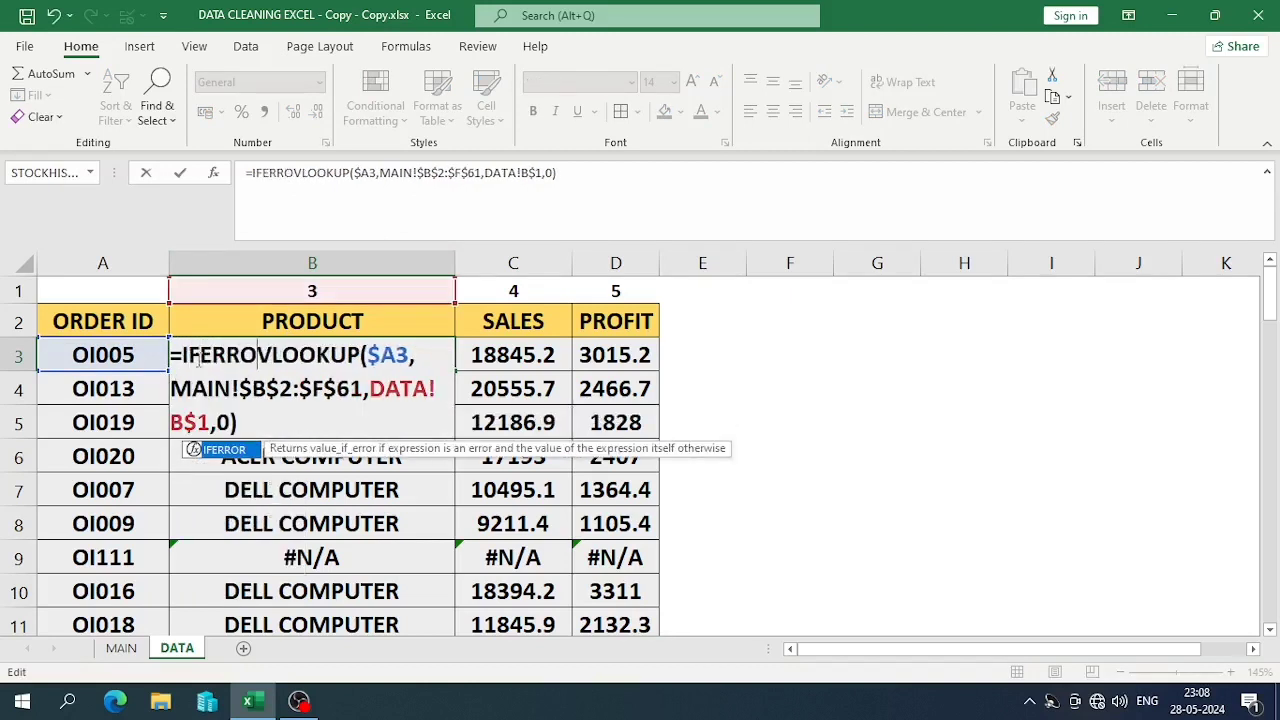
pyautogui.write('R(')
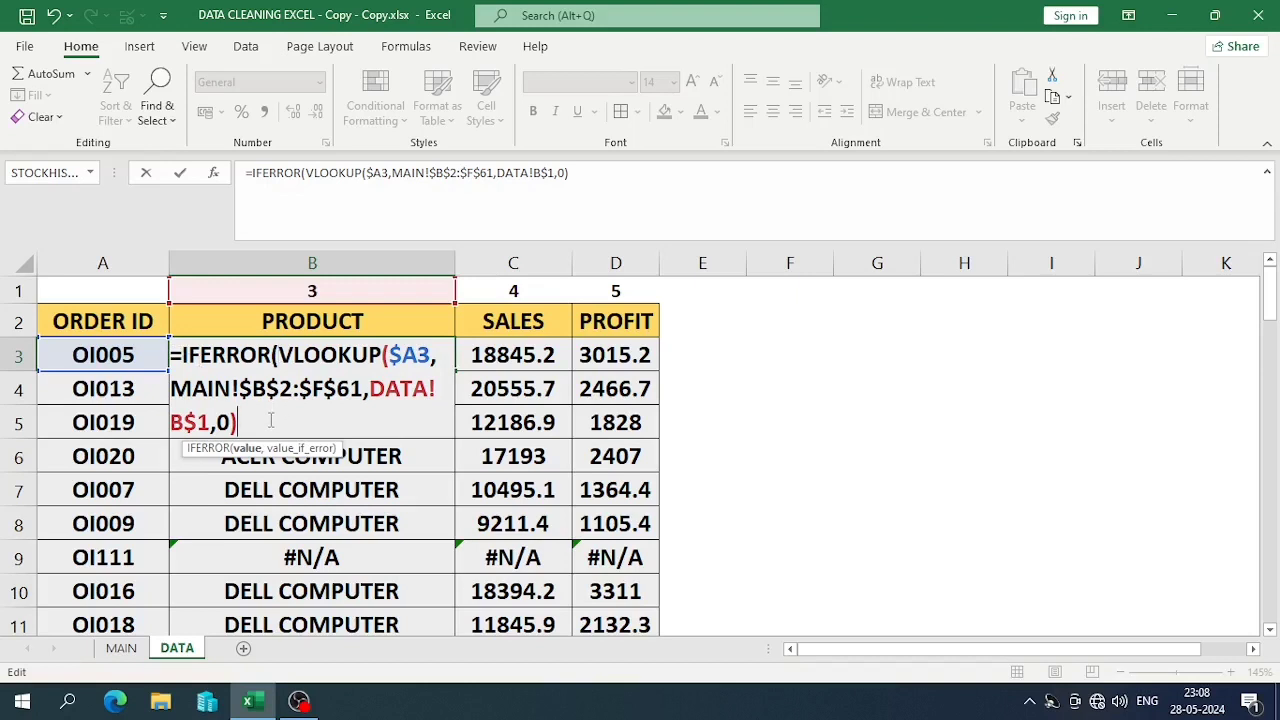
# Complete the IFERROR formula in B3 with "DATA NOT AVAILABLE" as the value if error.
pyautogui.write(',"NO')
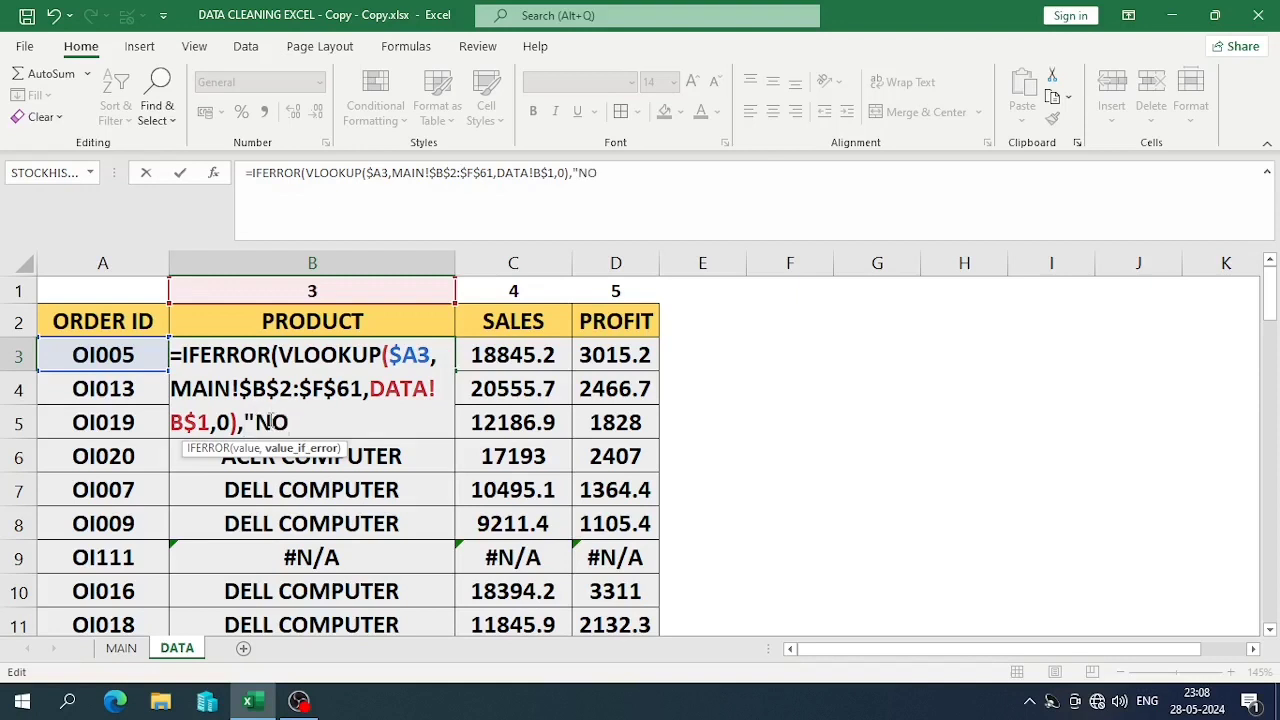
pyautogui.press('BackSpace')
pyautogui.press('BackSpace')
pyautogui.write('DATA NOT AV')
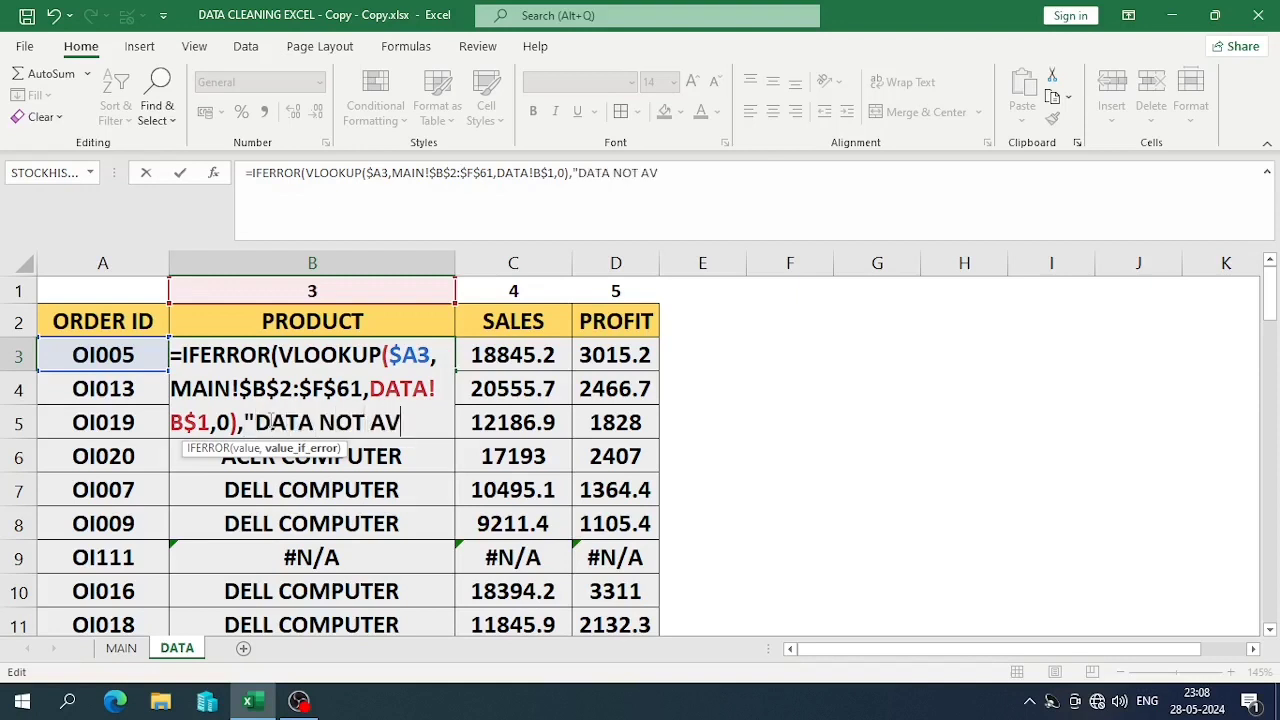
pyautogui.write('AILABLE')
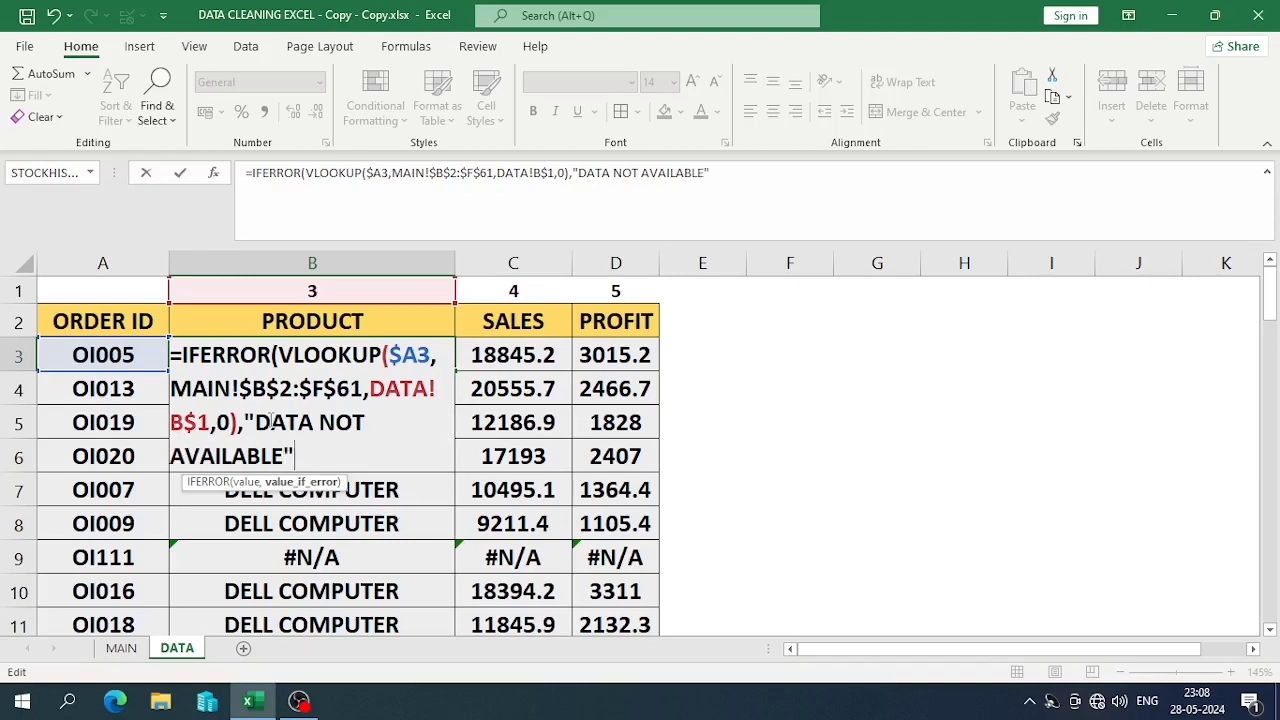
pyautogui.write('")')
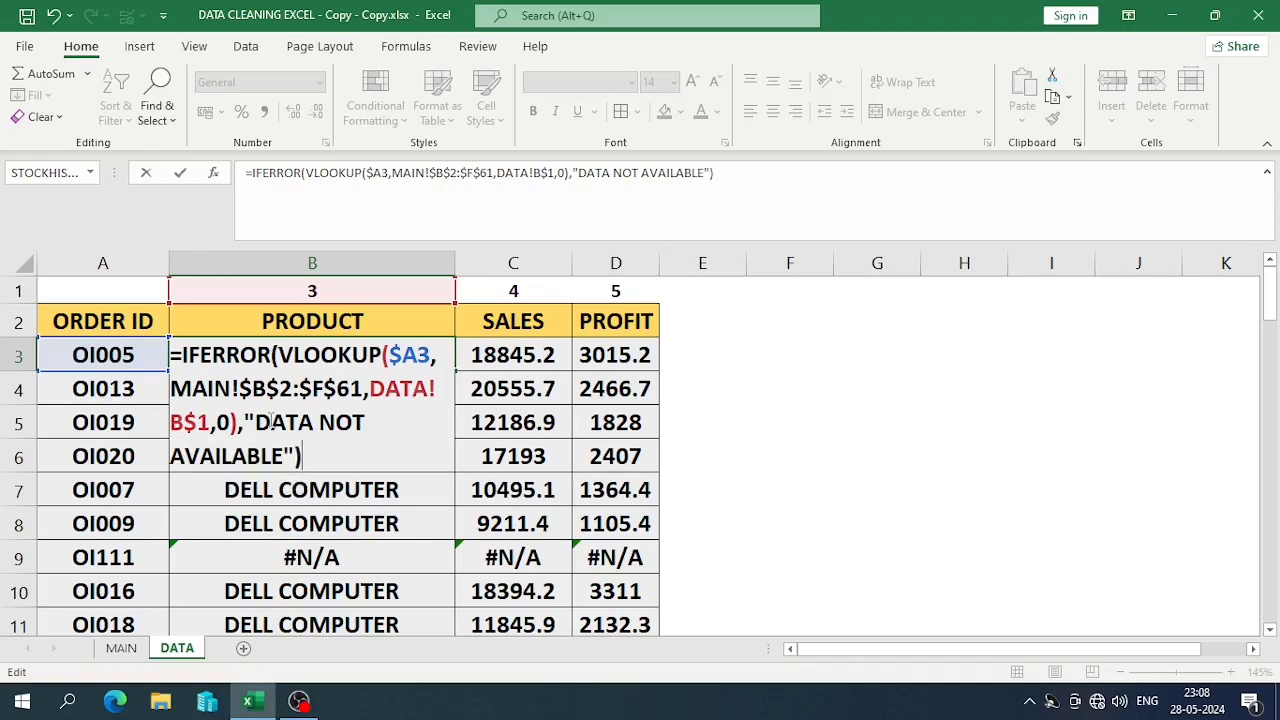
pyautogui.press('Return')
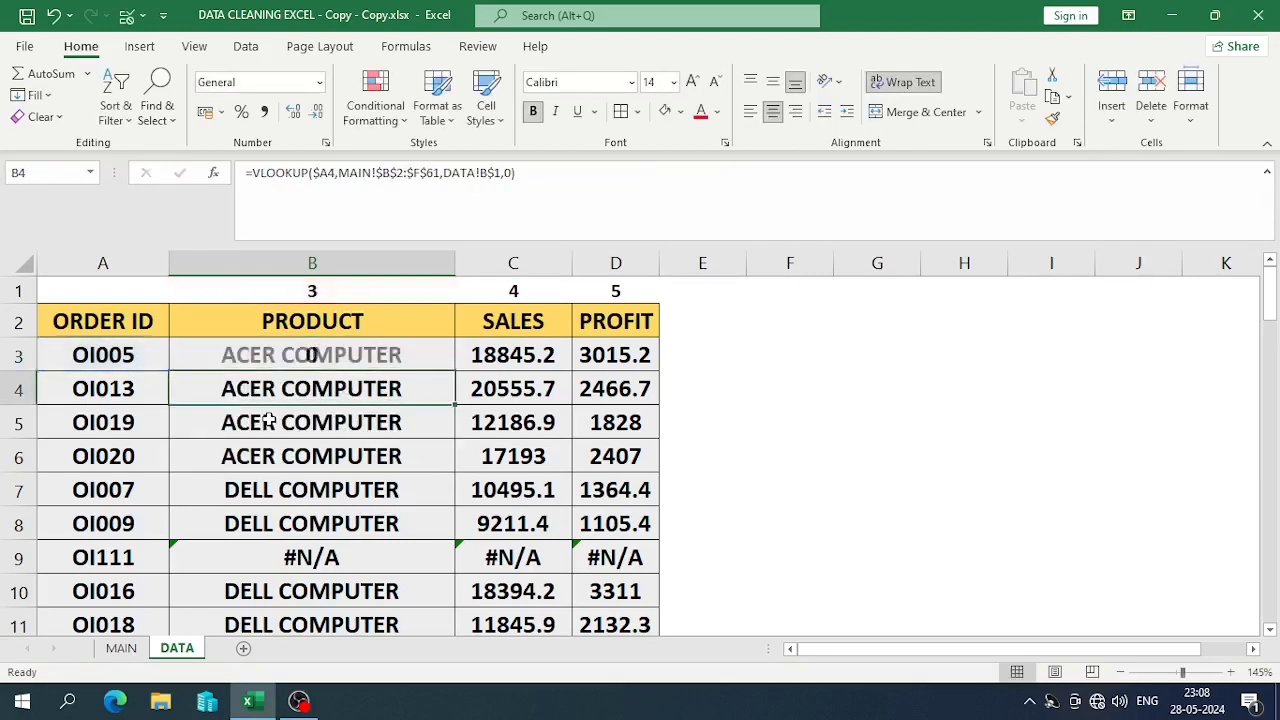
# Fill the B3 IFERROR formula down the PRODUCT column and check the rows with unmatched order IDs.
pyautogui.press('Up')
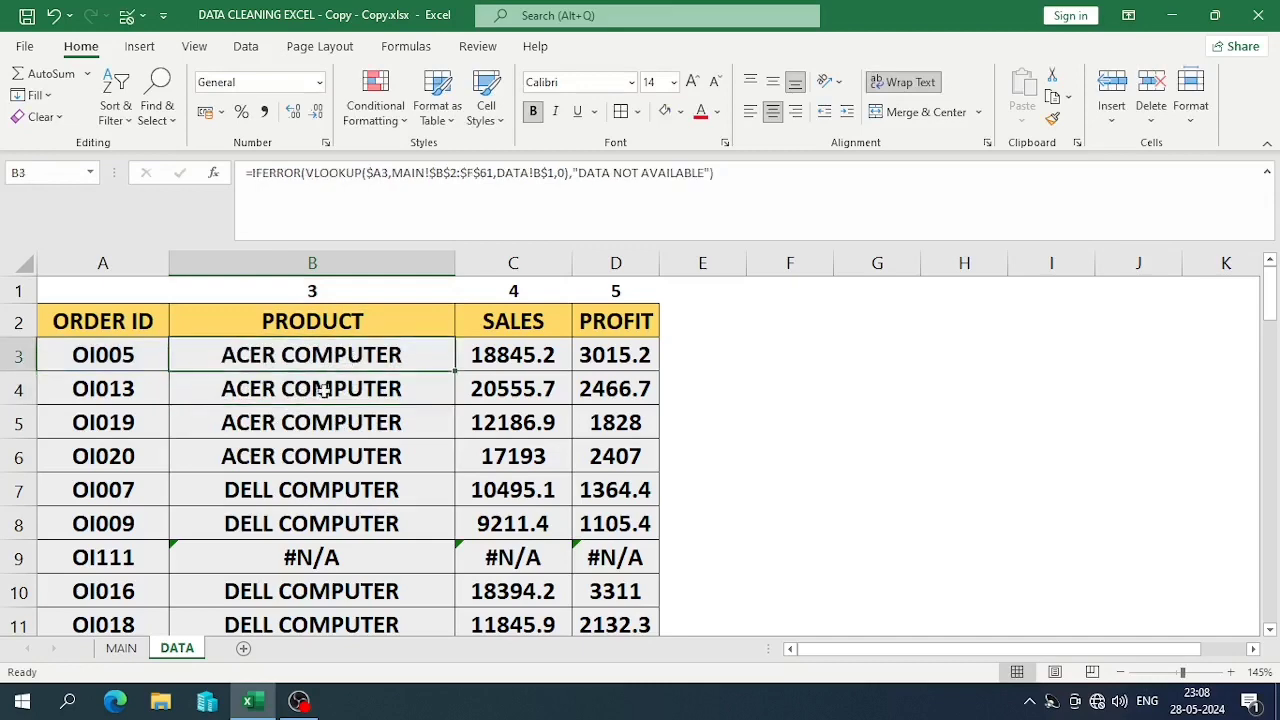
pyautogui.doubleClick(455, 371)
pyautogui.click(337, 552)
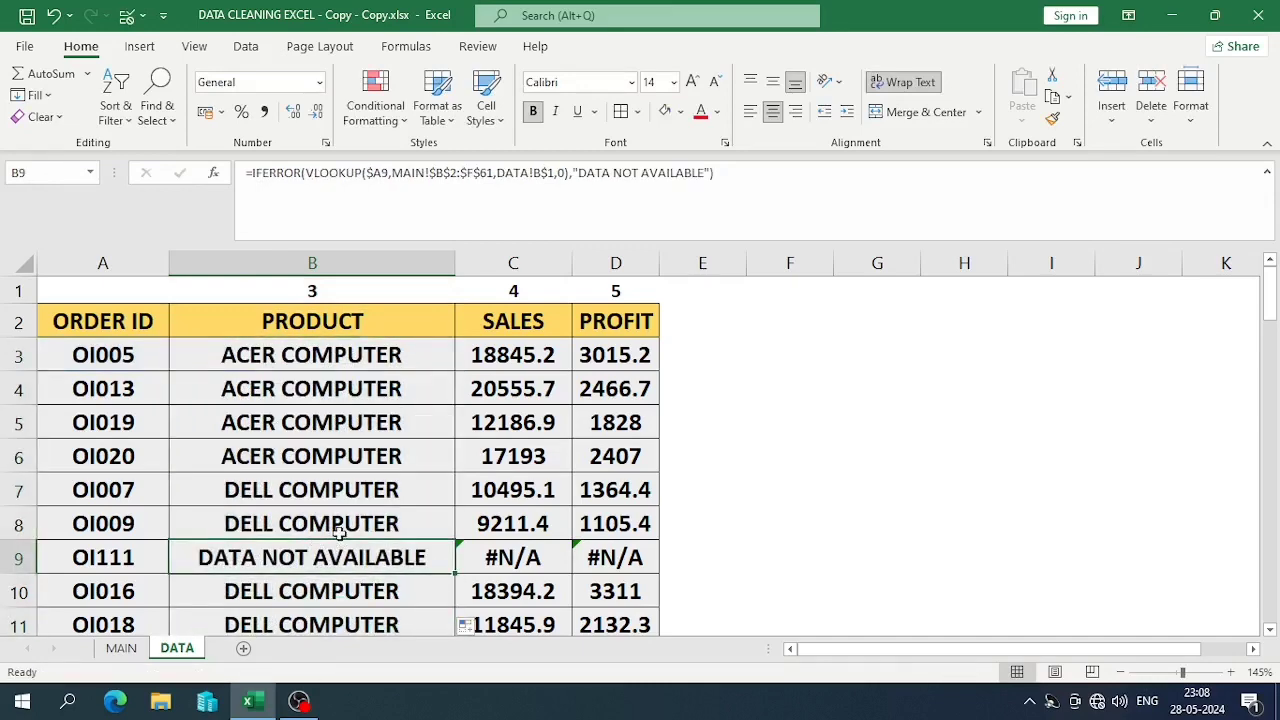
pyautogui.scroll(-1, 352, 500)
pyautogui.scroll(-2, 420, 468)
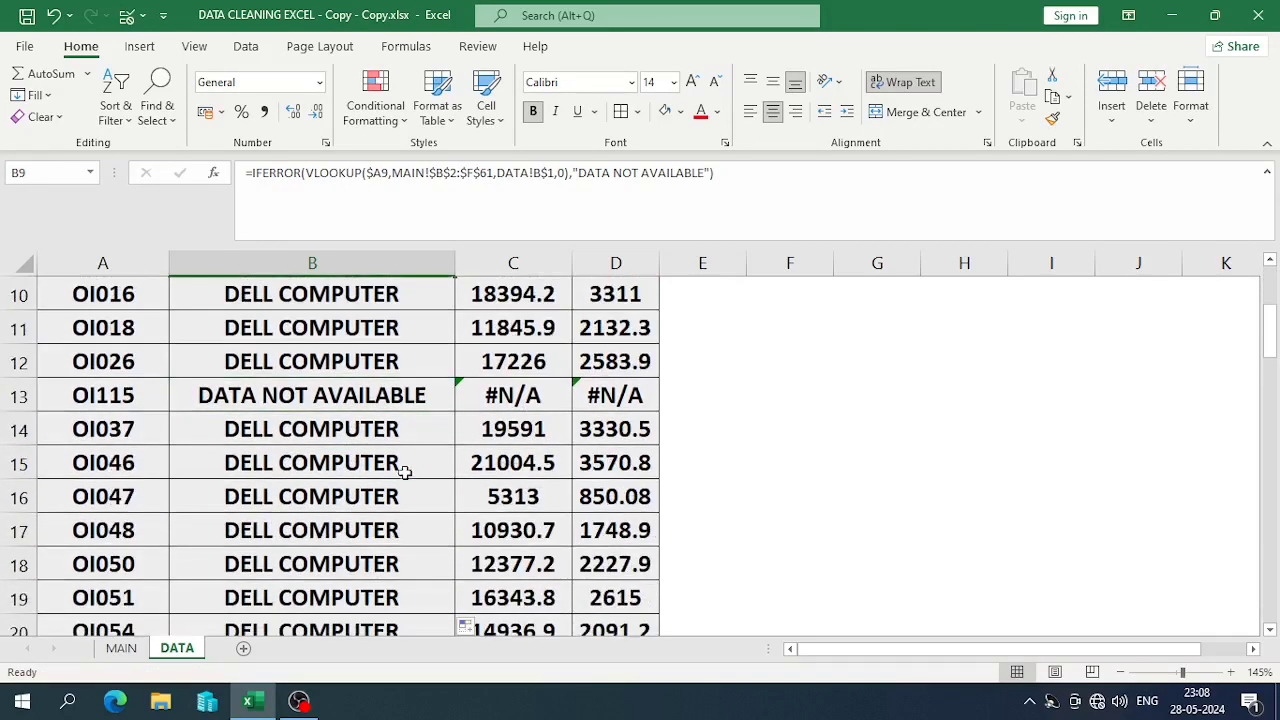
pyautogui.click(350, 410)
pyautogui.scroll(-3, 351, 409)
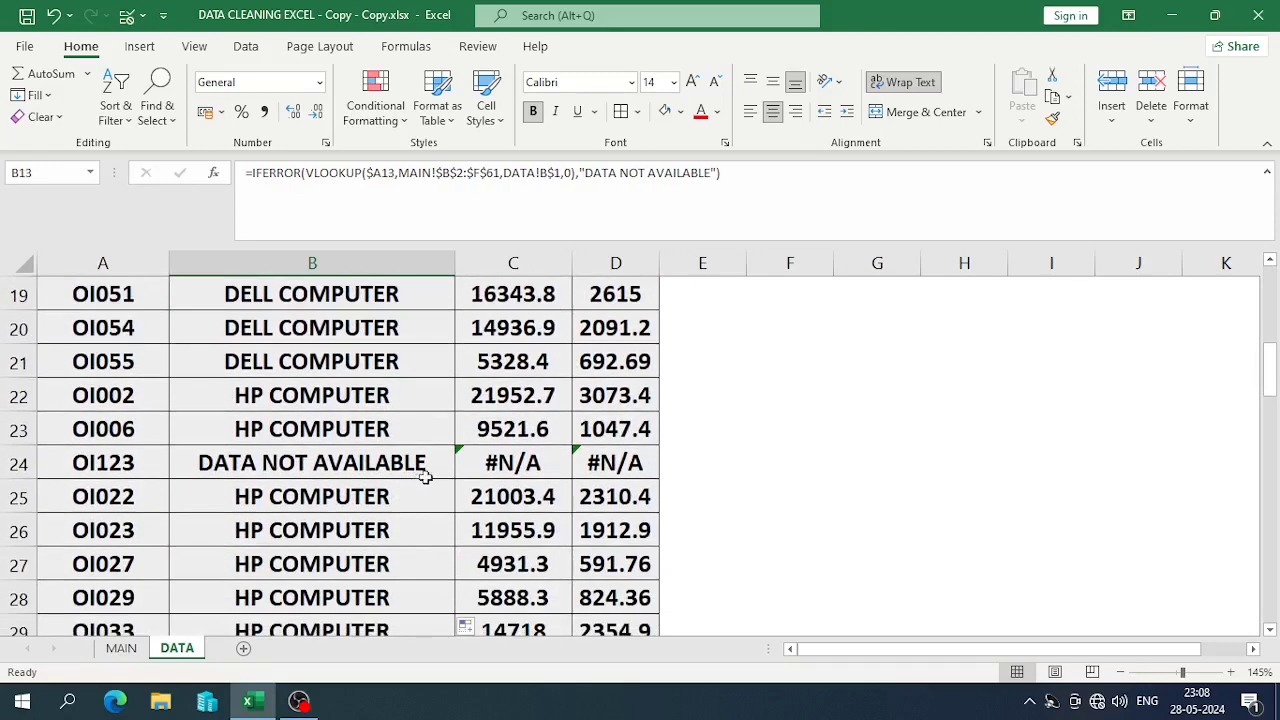
pyautogui.scroll(4, 530, 493)
pyautogui.scroll(2, 530, 493)
# Copy the B3 IFERROR formula across row 3 into C3 and D3.
pyautogui.click(445, 358)
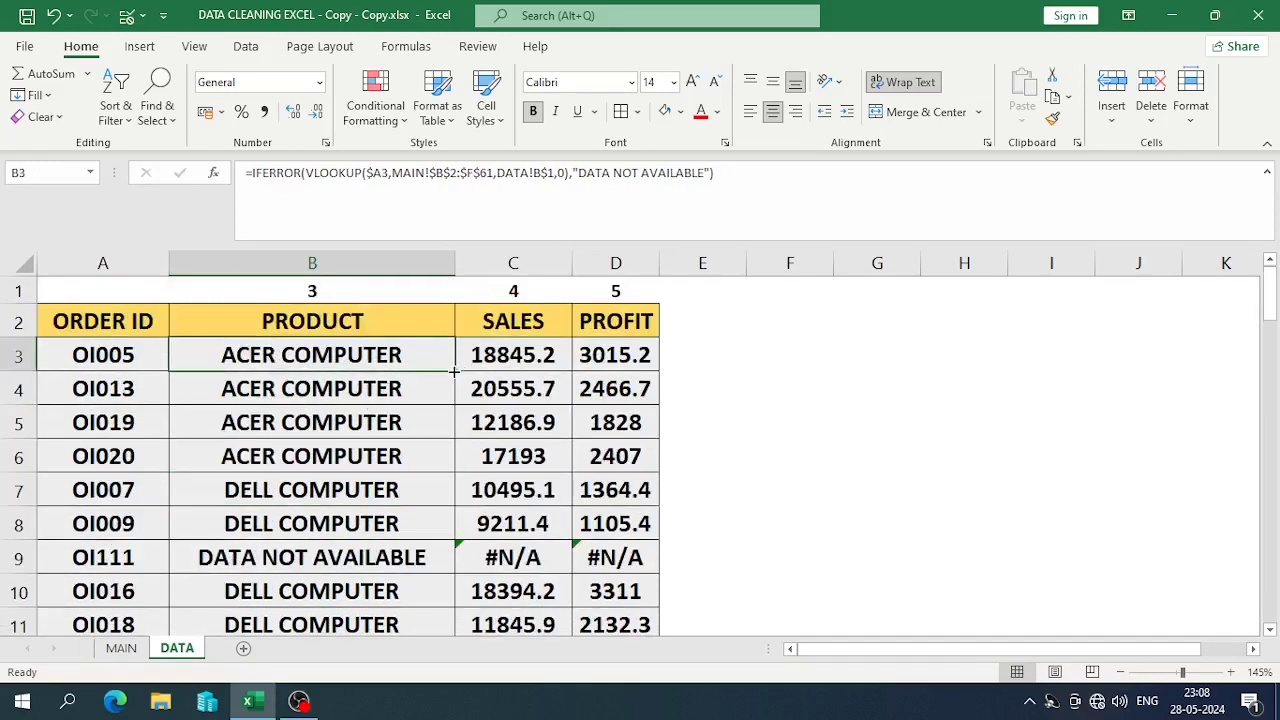
pyautogui.moveTo(490, 370); pyautogui.dragTo(520, 372)
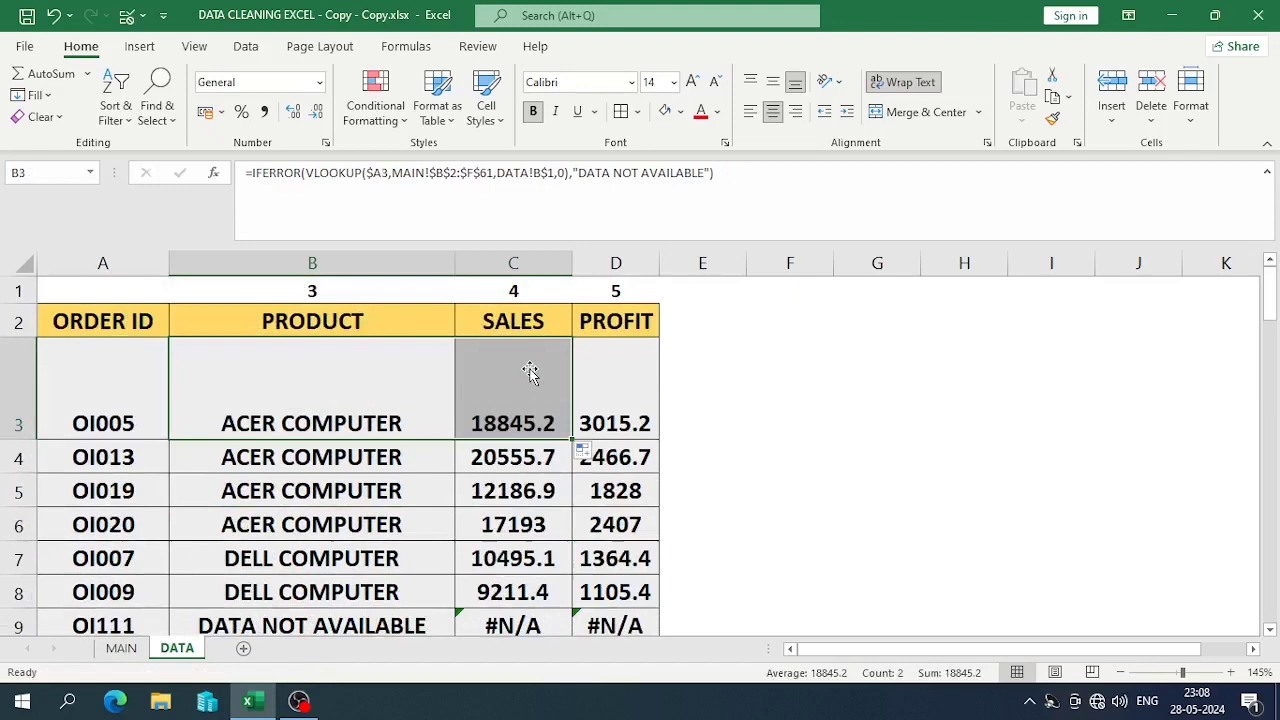
pyautogui.click(560, 428)
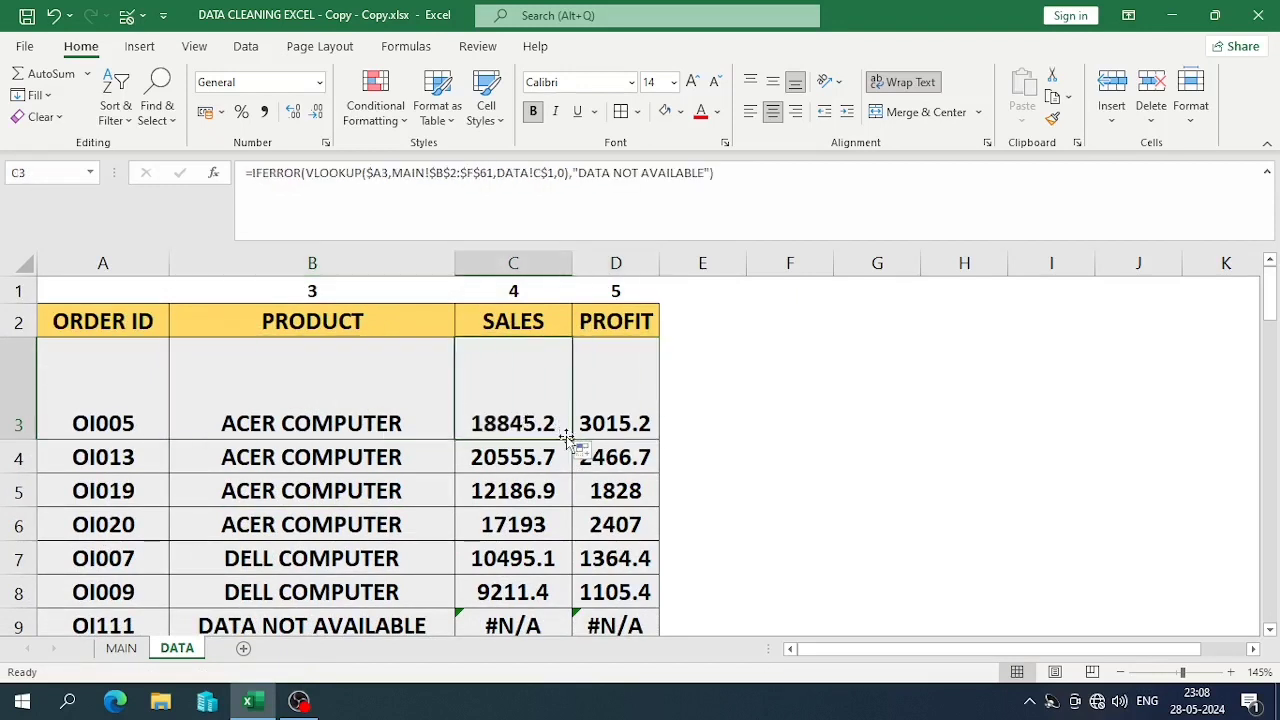
pyautogui.moveTo(570, 437); pyautogui.dragTo(620, 440)
# Fill the C3 and D3 IFERROR formulas down the SALES and PROFIT columns.
pyautogui.click(553, 360)
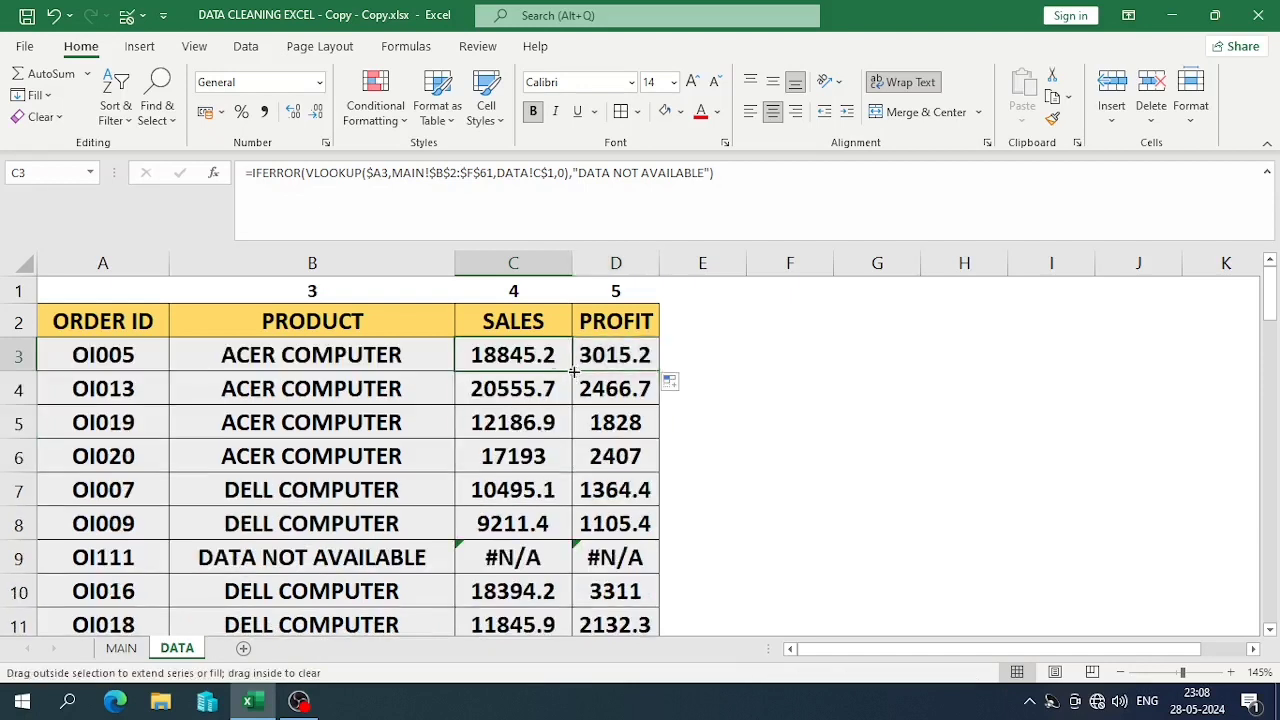
pyautogui.doubleClick(572, 372)
pyautogui.click(636, 355)
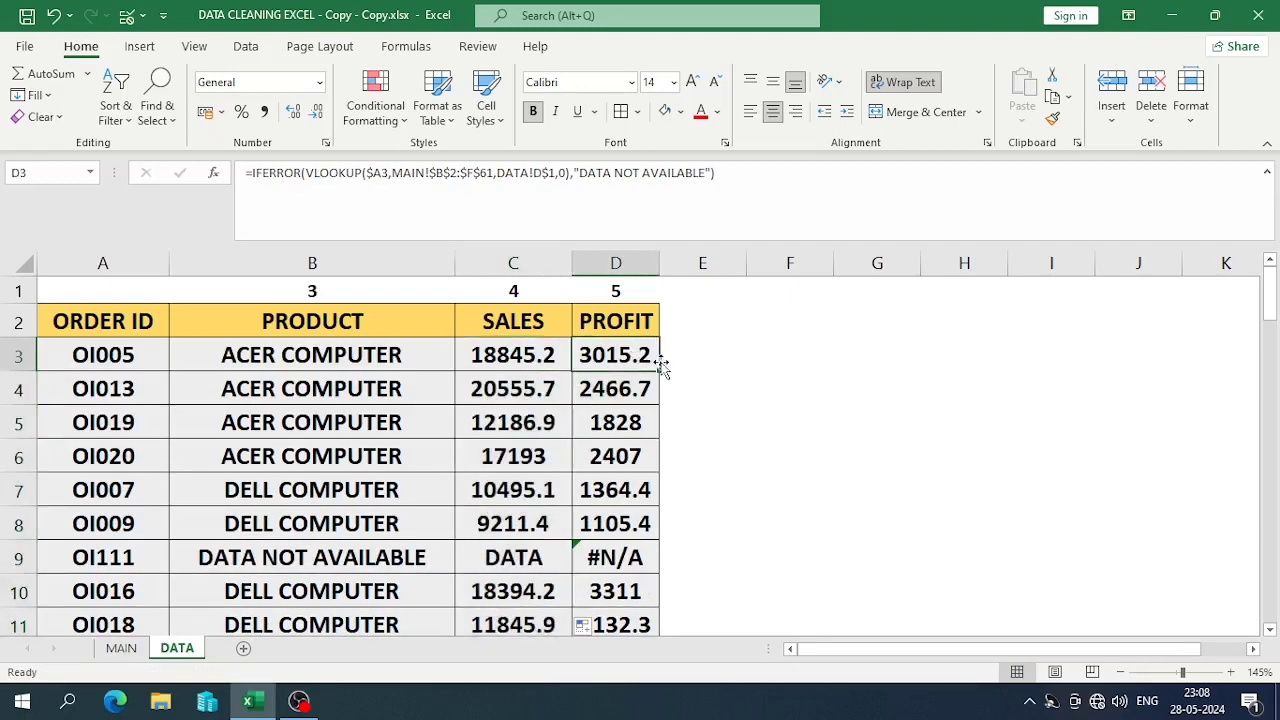
pyautogui.doubleClick(661, 368)
# Widen the SALES and PROFIT columns so the fallback text wraps between whole words.
pyautogui.scroll(-2, 591, 342)
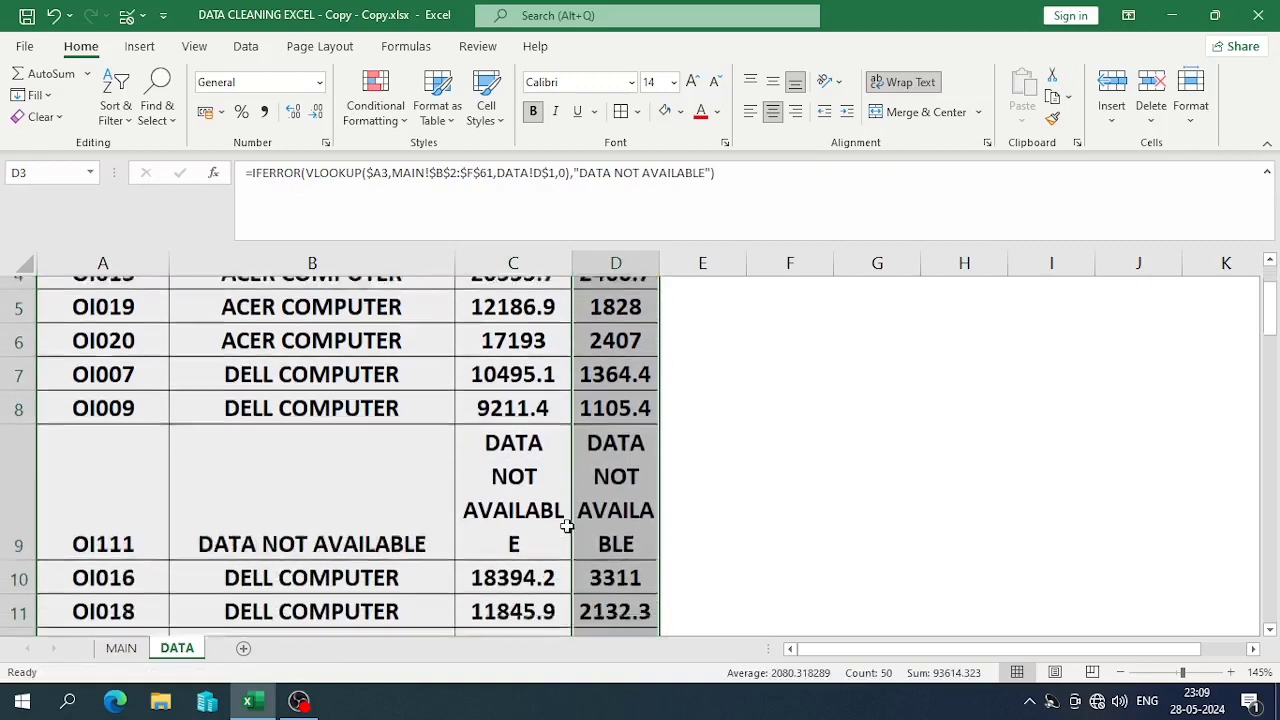
pyautogui.moveTo(572, 263); pyautogui.dragTo(621, 262)
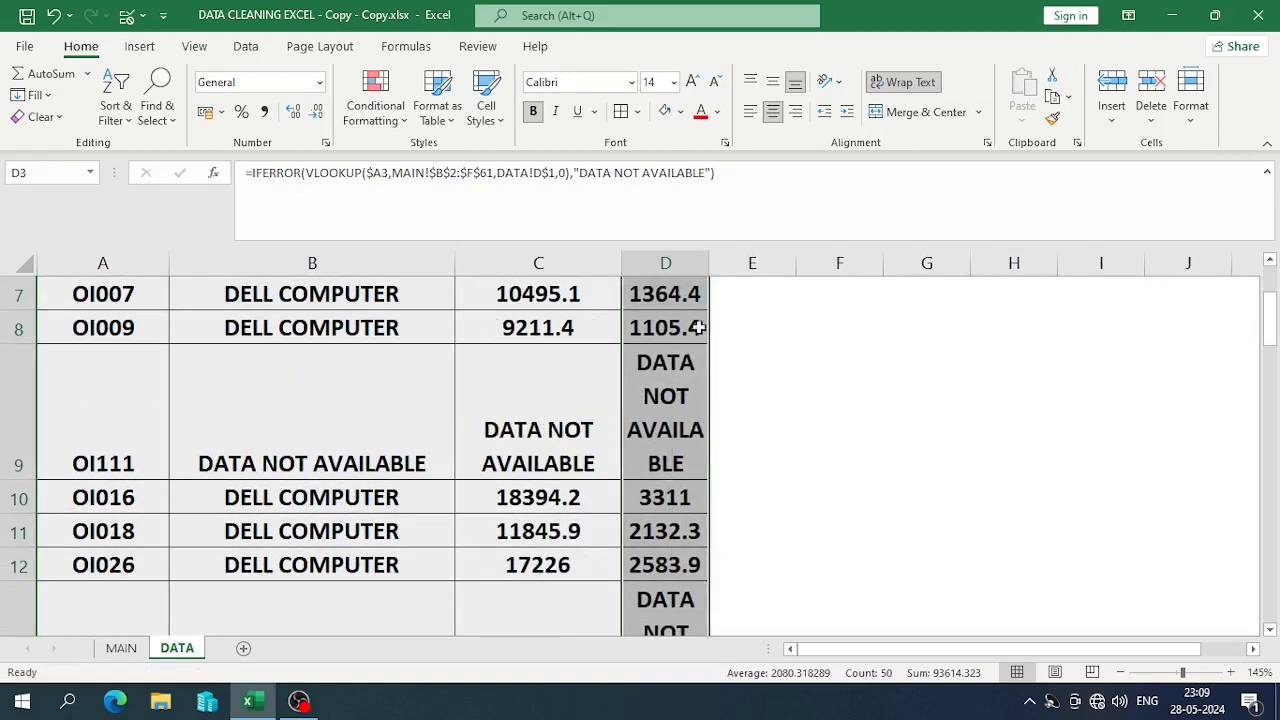
pyautogui.moveTo(709, 261); pyautogui.dragTo(815, 261)
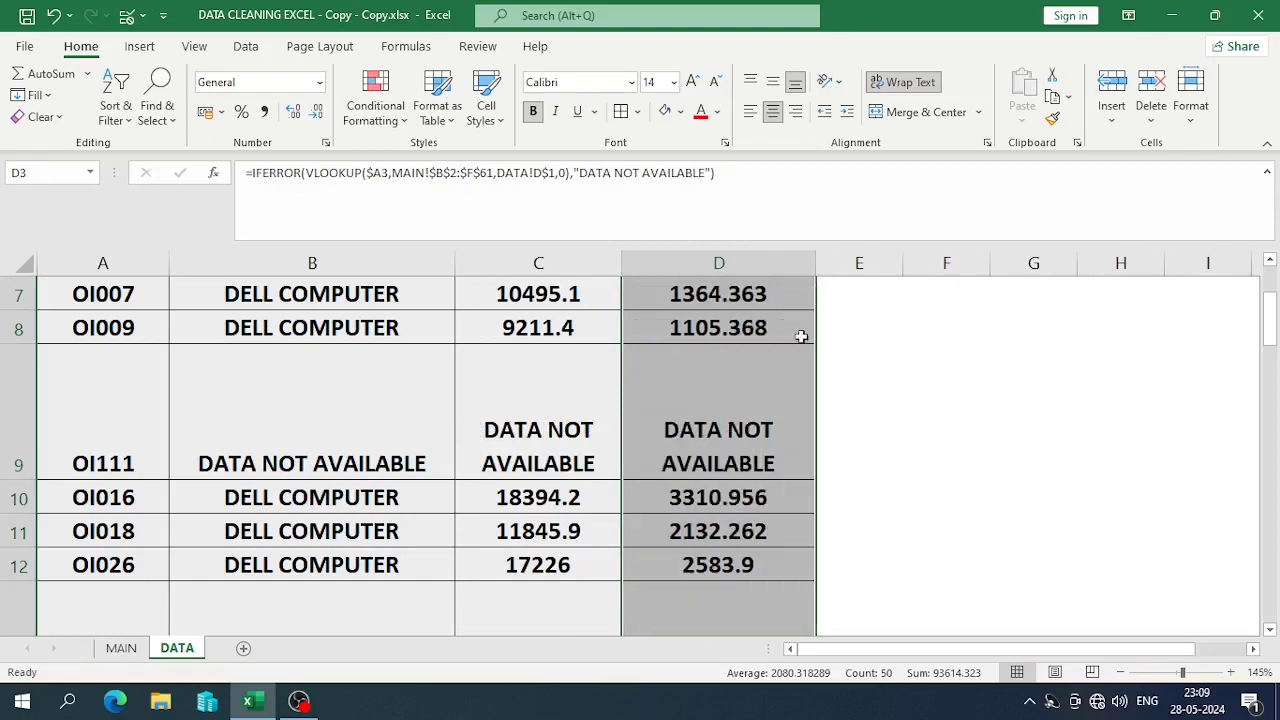
pyautogui.click(843, 469)
# Review the filled lookup columns on DATA, the source table on MAIN and the formula in B3.
pyautogui.scroll(-4, 651, 374)
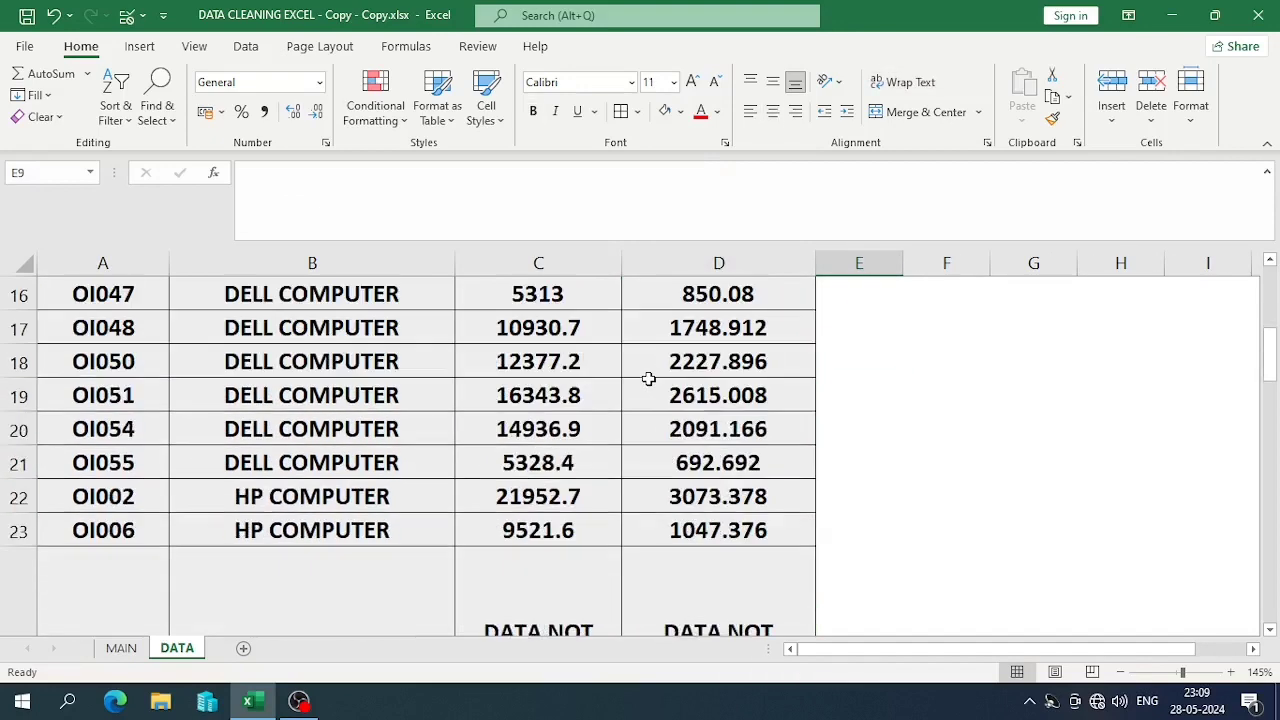
pyautogui.scroll(-3, 647, 385)
pyautogui.scroll(6, 646, 389)
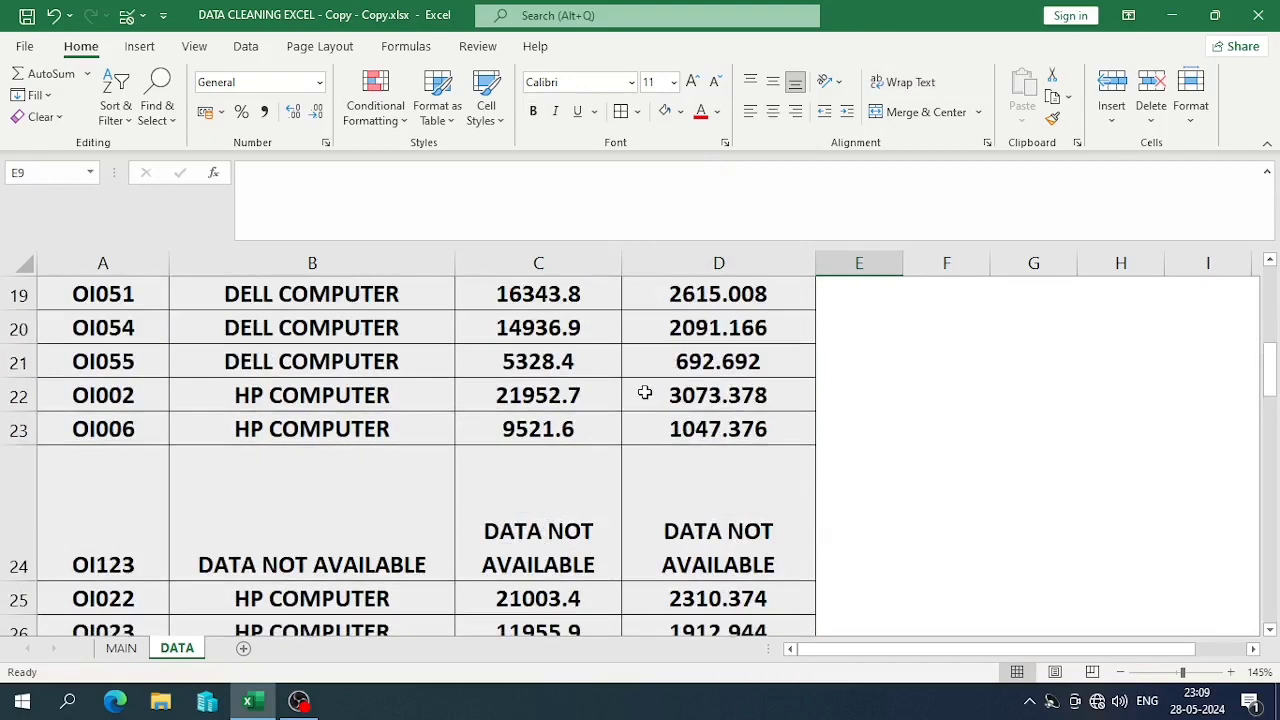
pyautogui.scroll(2, 645, 392)
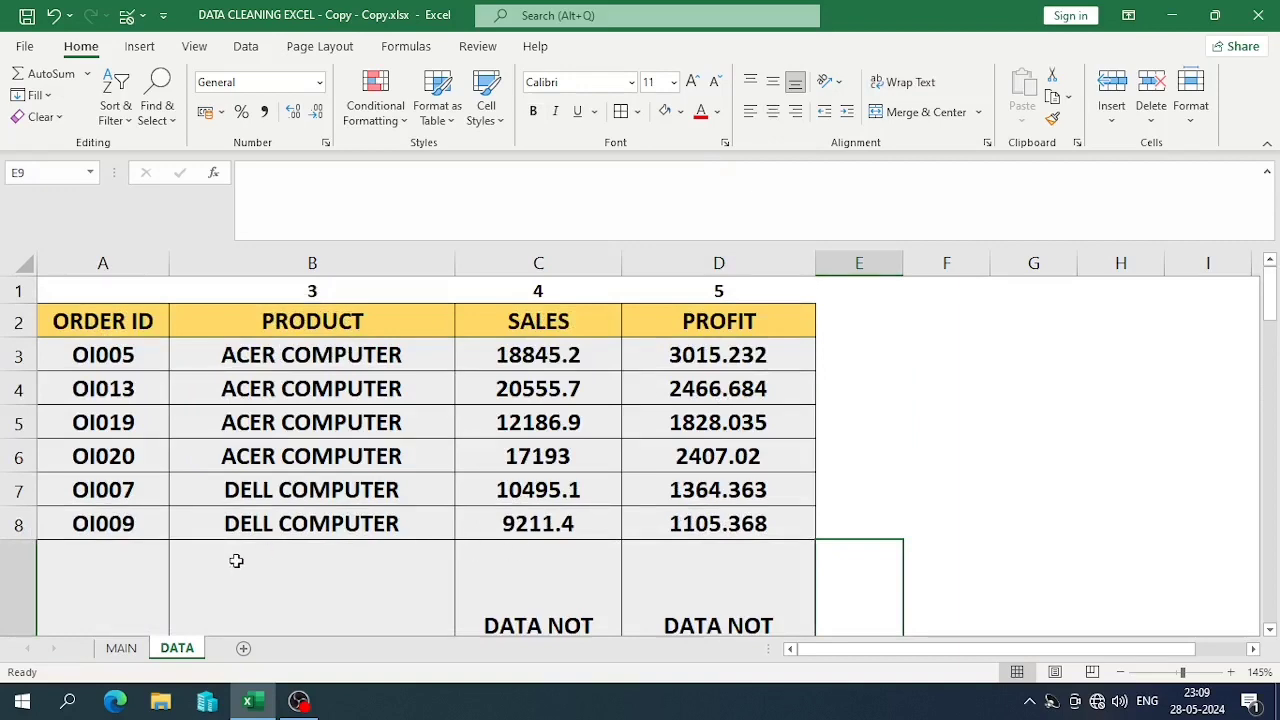
pyautogui.click(121, 650)
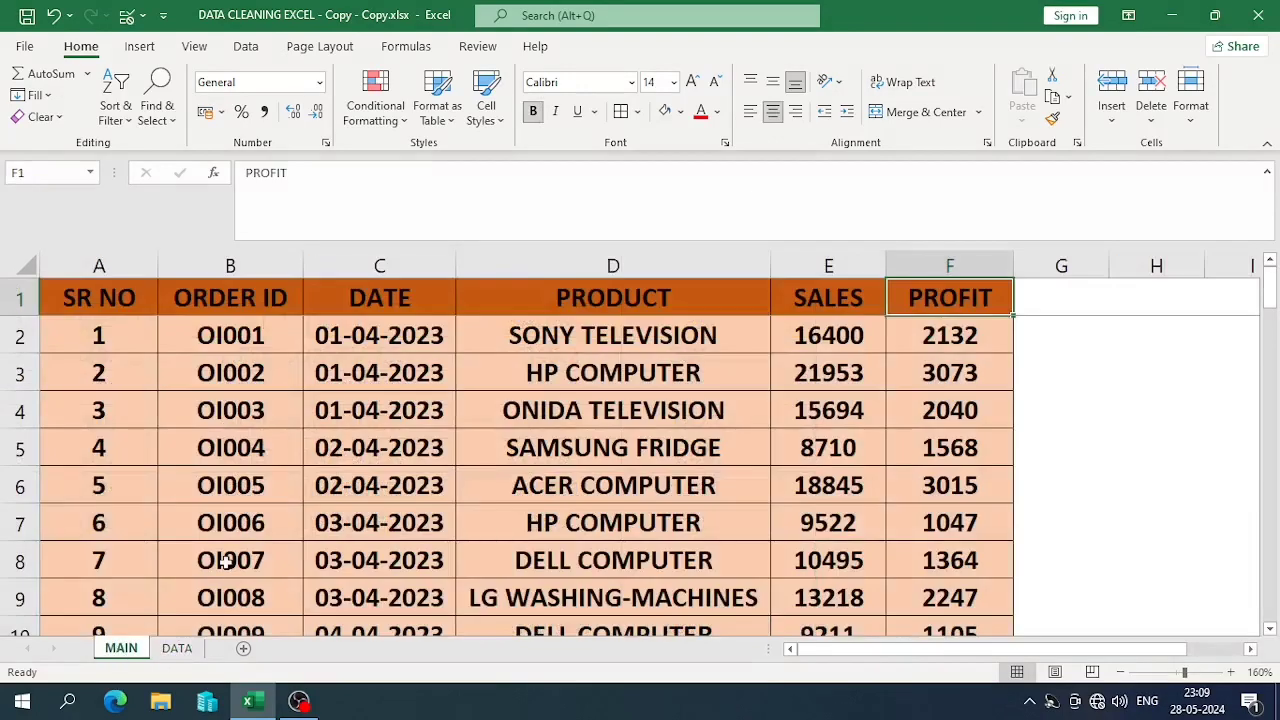
pyautogui.click(177, 647)
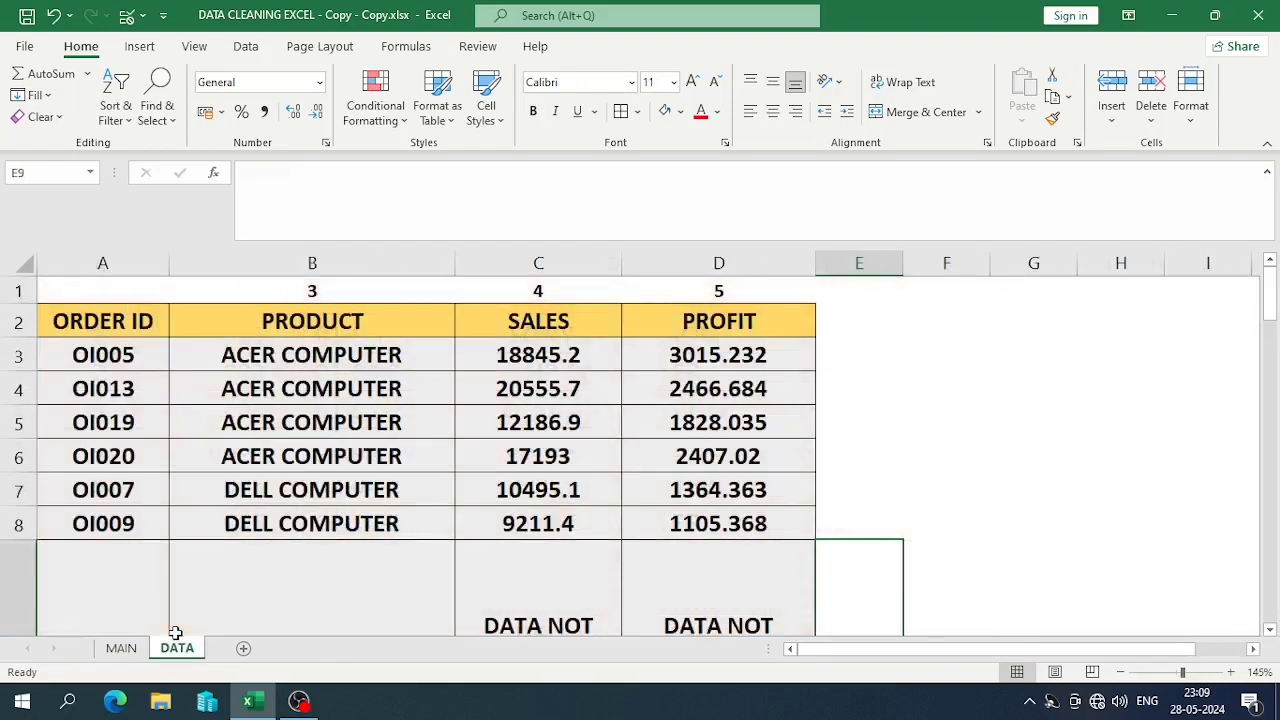
pyautogui.click(297, 357)
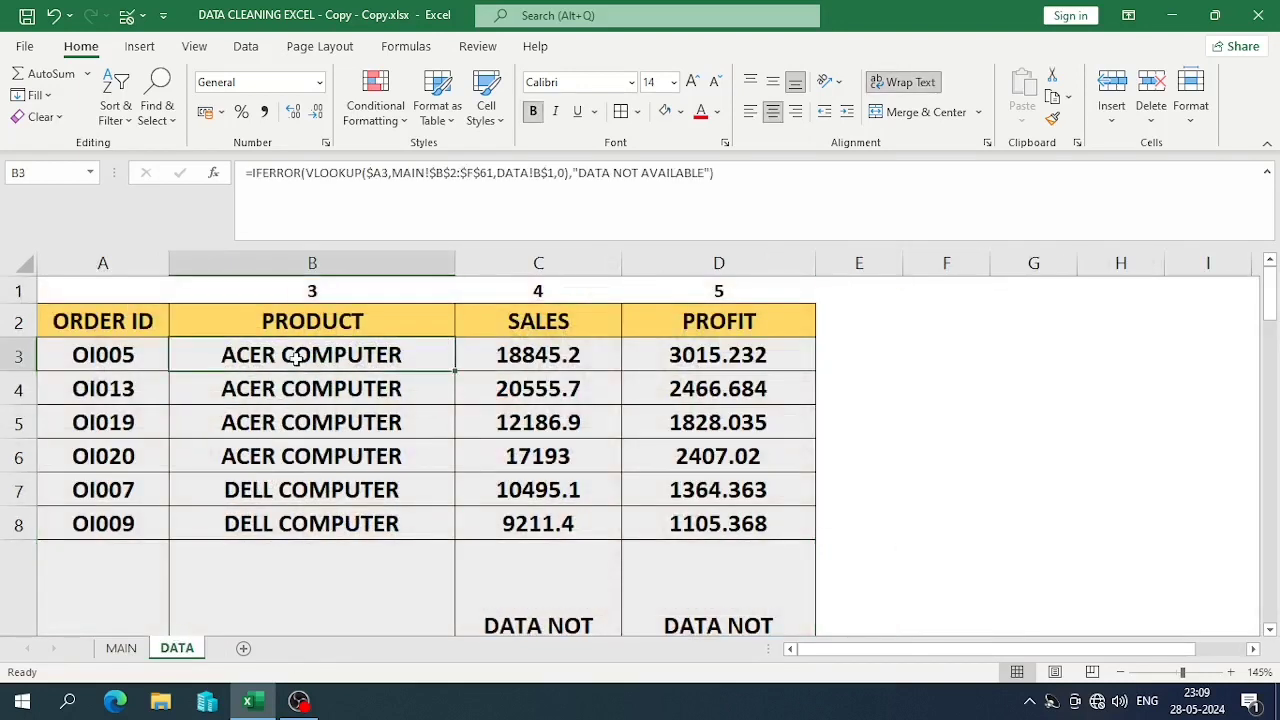